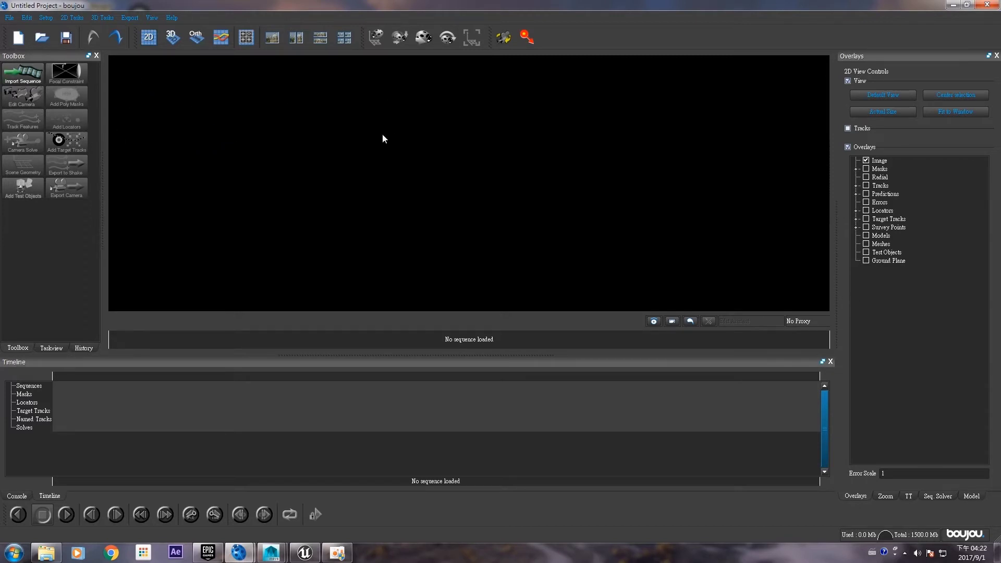
Import Pan_RtL.mov from the Asset folder as a Nodal Pan image sequence
{"action": "left_click", "coordinate": [25, 78]}
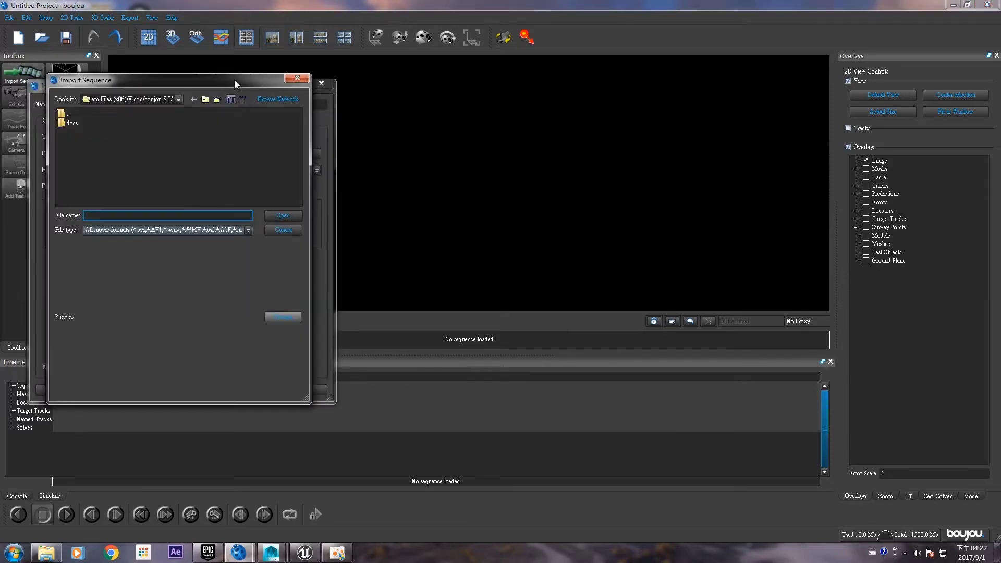
{"action": "left_click_drag", "start_coordinate": [235, 80], "coordinate": [641, 92]}
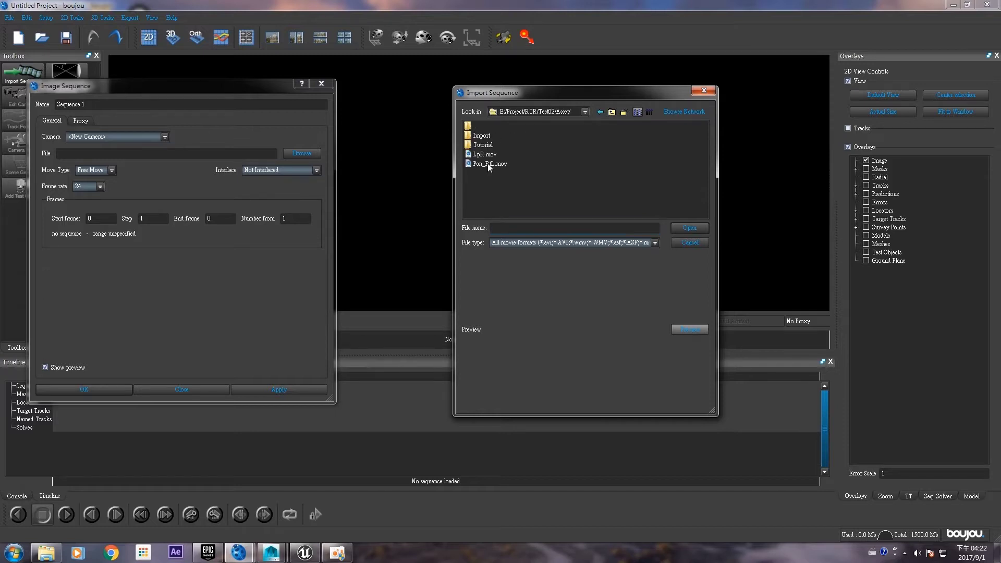
{"action": "left_click", "coordinate": [495, 164]}
{"action": "double_click", "coordinate": [494, 164]}
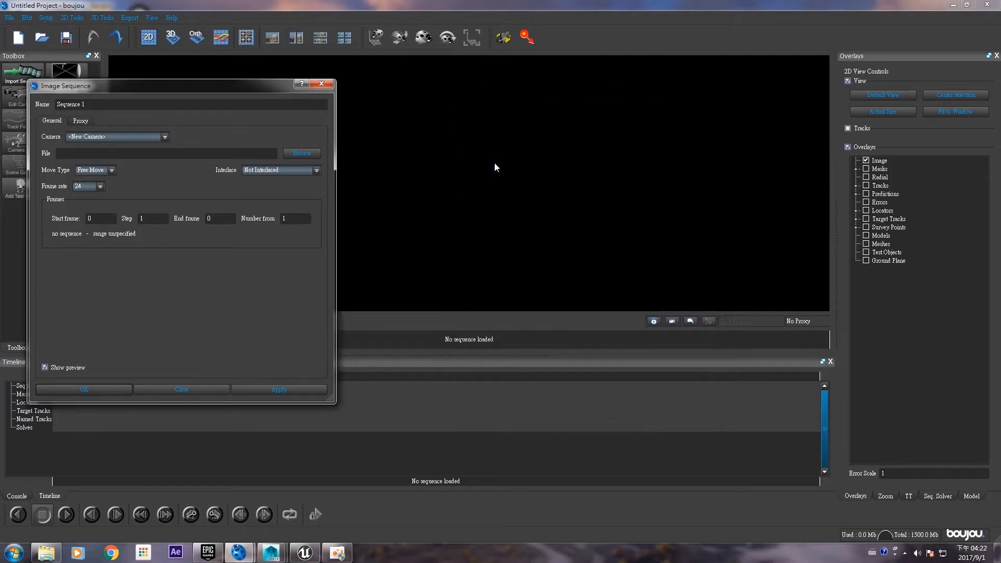
{"action": "left_click_drag", "start_coordinate": [183, 90], "coordinate": [576, 89]}
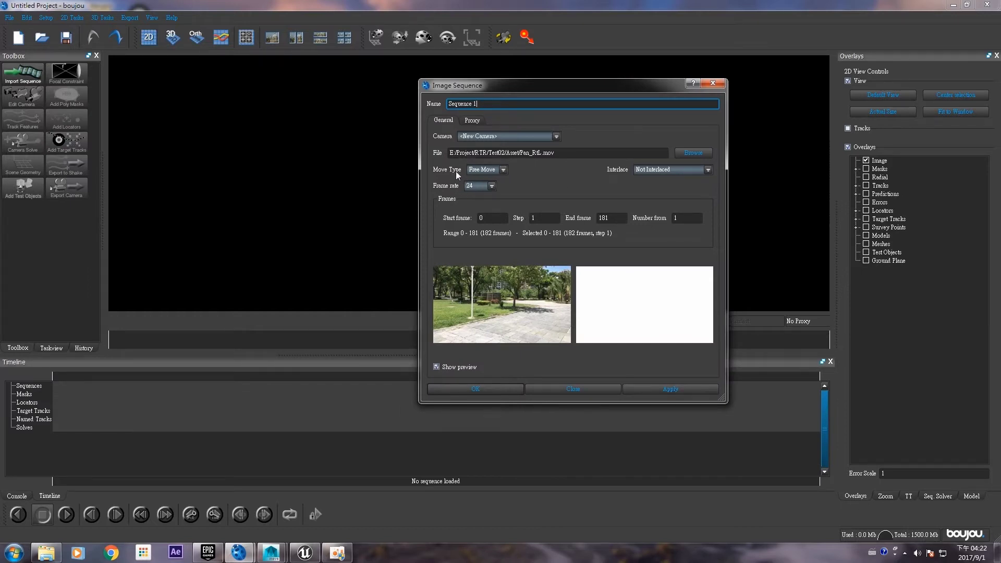
{"action": "left_click", "coordinate": [504, 170]}
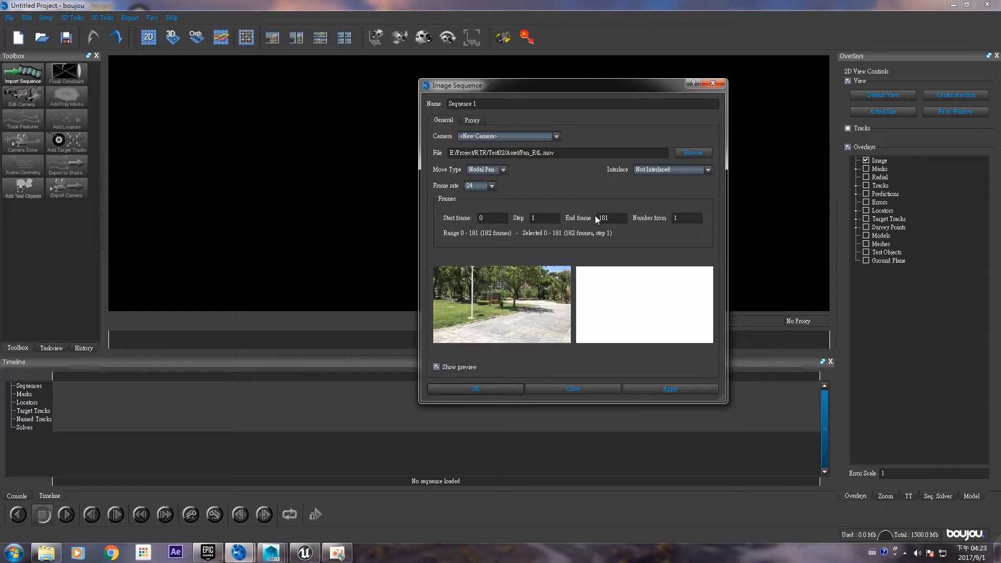
{"action": "left_click", "coordinate": [506, 390]}
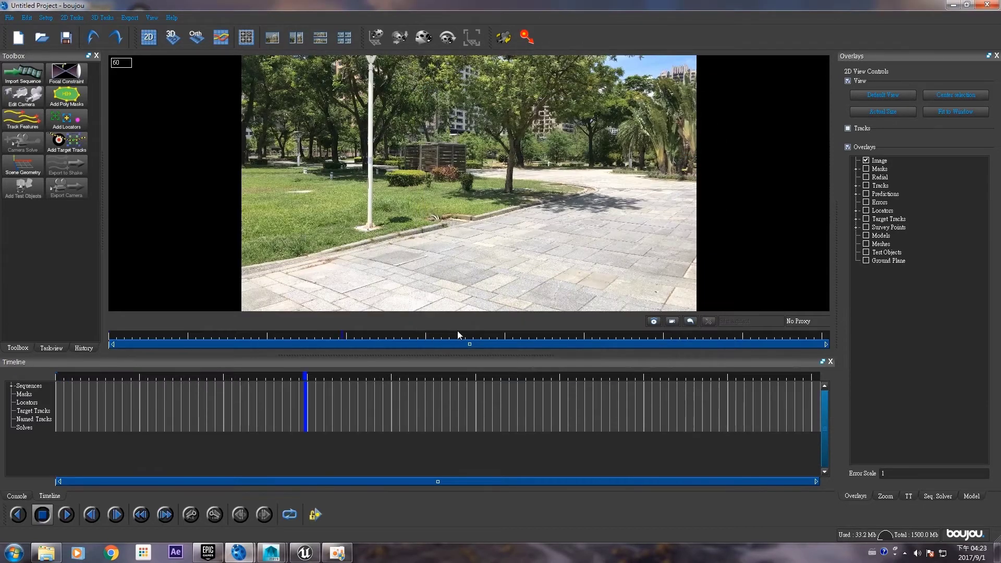
Step through the park footage from frame 89 to frame 93
{"action": "left_click", "coordinate": [457, 337]}
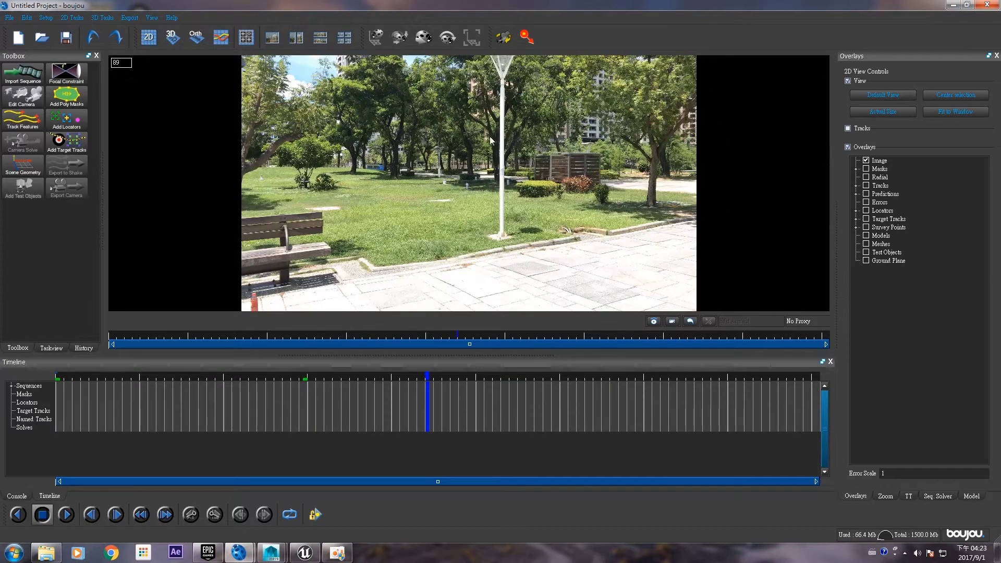
{"action": "key", "text": "Right"}
{"action": "key", "text": "Right"}
{"action": "key", "text": "Right"}
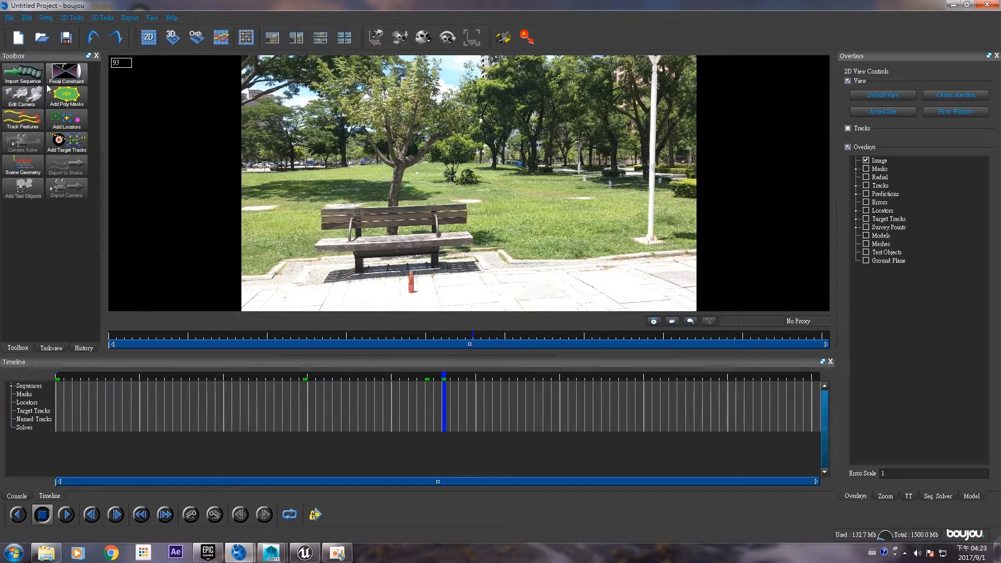
Run Track Features with the Advanced sensitivity slider lowered slightly
{"action": "left_click", "coordinate": [23, 123]}
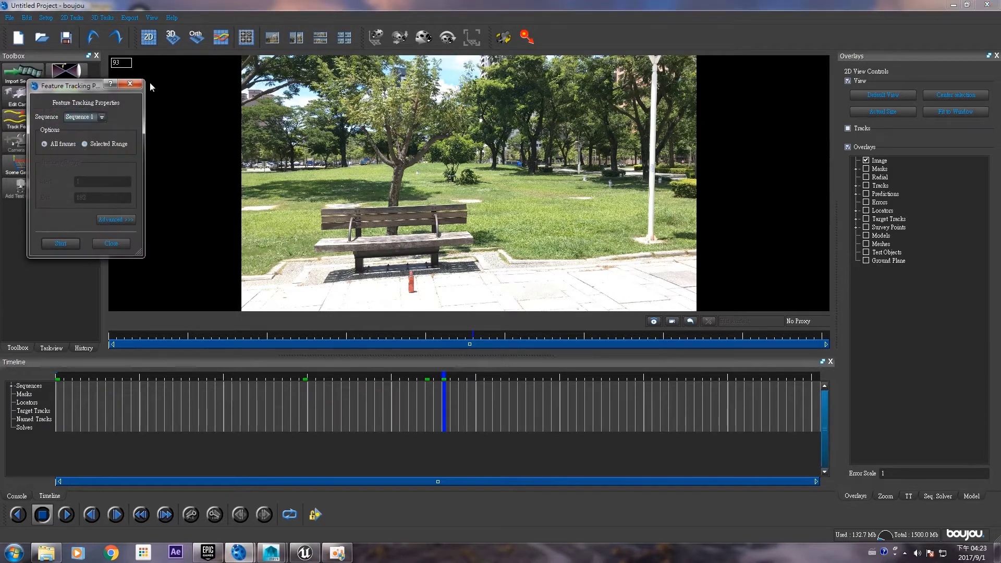
{"action": "mouse_move", "coordinate": [83, 88]}
{"action": "left_mouse_down"}
{"action": "mouse_move", "coordinate": [490, 137]}
{"action": "mouse_move", "coordinate": [459, 118]}
{"action": "left_mouse_up"}
{"action": "left_click", "coordinate": [488, 248]}
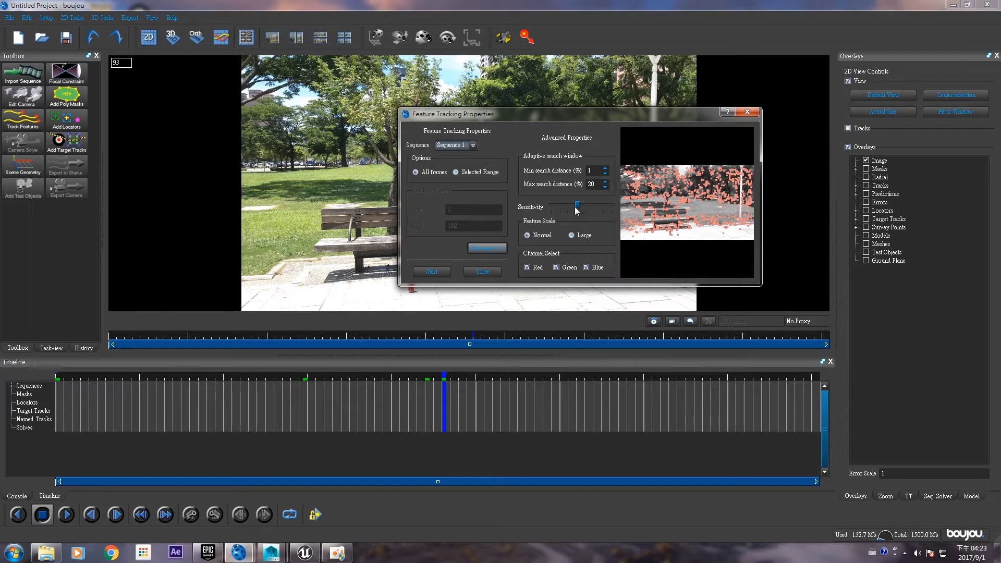
{"action": "mouse_move", "coordinate": [577, 206]}
{"action": "left_mouse_down"}
{"action": "mouse_move", "coordinate": [563, 209]}
{"action": "mouse_move", "coordinate": [595, 208]}
{"action": "mouse_move", "coordinate": [557, 206]}
{"action": "left_mouse_up"}
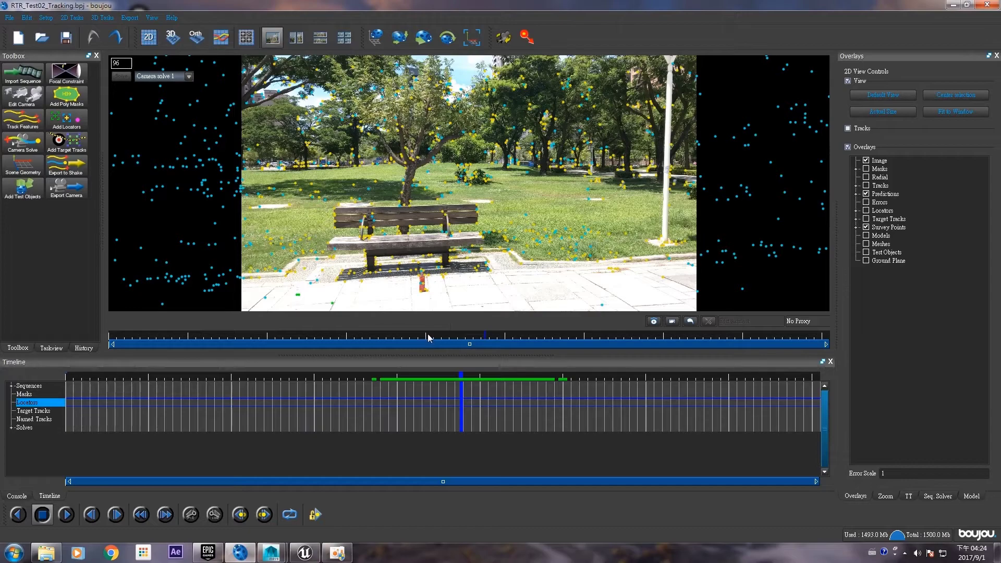
Check the tracked points, then solve the camera over all frames with path smoothing
{"action": "mouse_move", "coordinate": [427, 338]}
{"action": "left_mouse_down"}
{"action": "mouse_move", "coordinate": [537, 346]}
{"action": "mouse_move", "coordinate": [457, 339]}
{"action": "mouse_move", "coordinate": [485, 339]}
{"action": "left_mouse_up"}
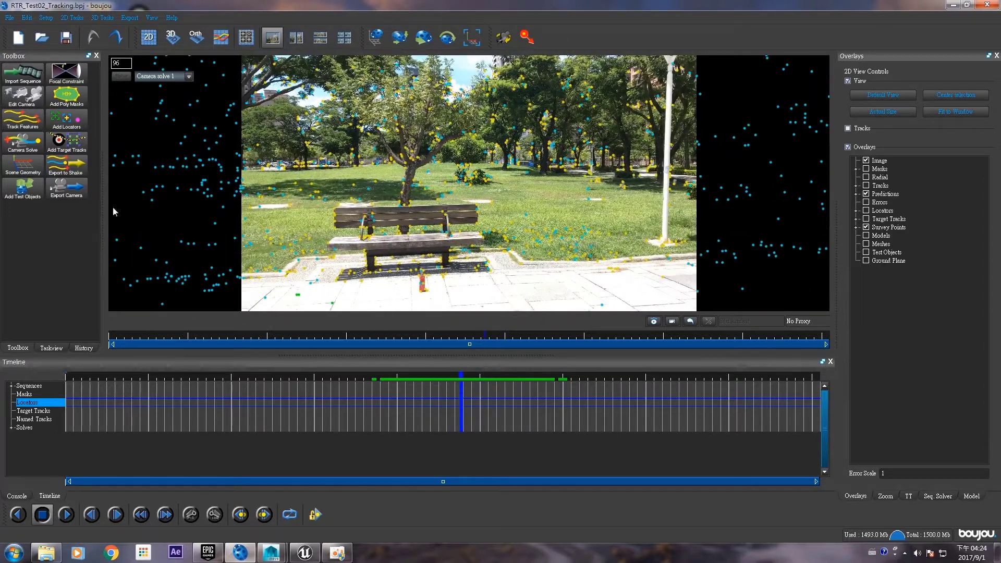
{"action": "left_click", "coordinate": [22, 147]}
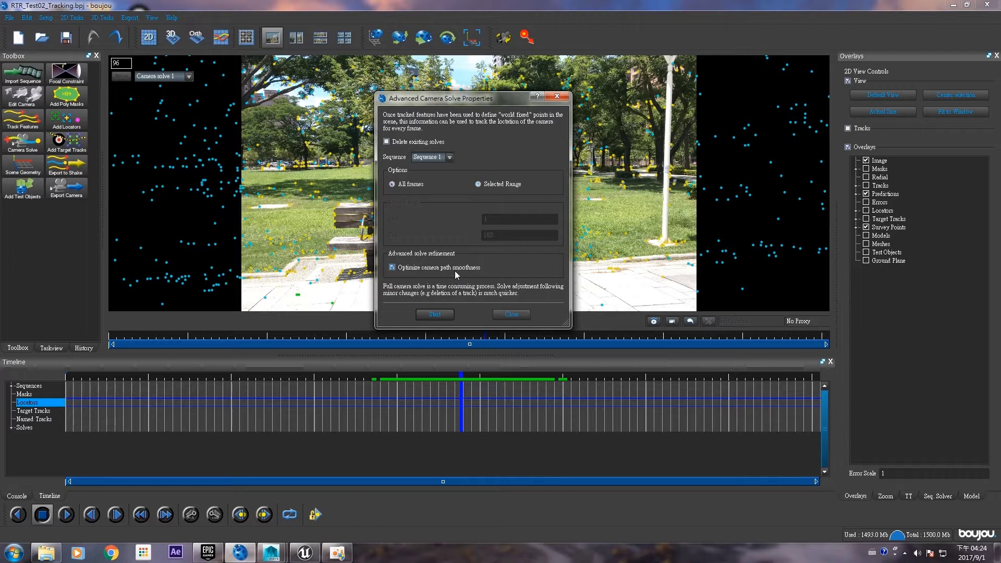
{"action": "left_click", "coordinate": [438, 315]}
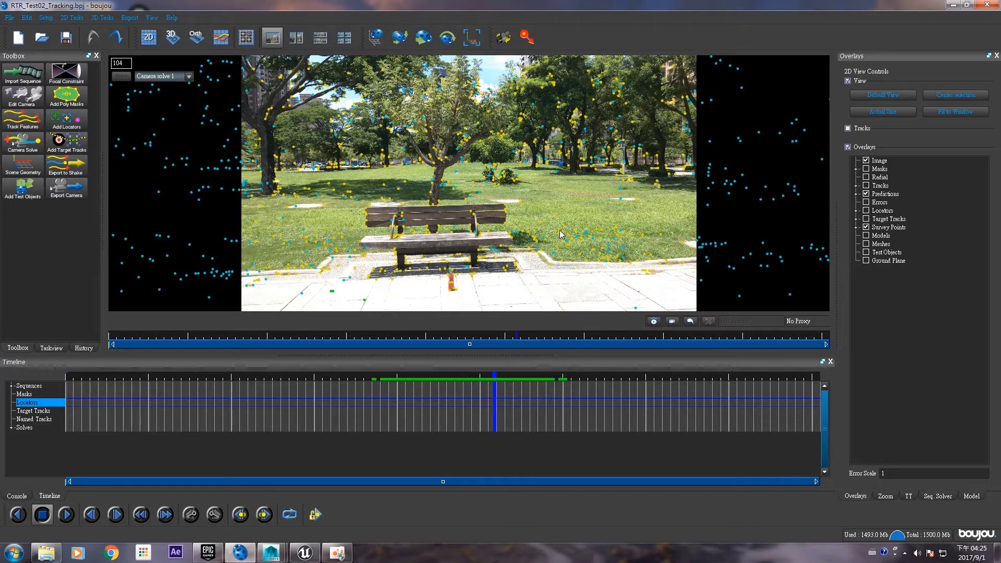
Make the bench survey point gold and flag the nearby paving points for export
{"action": "right_click", "coordinate": [474, 213]}
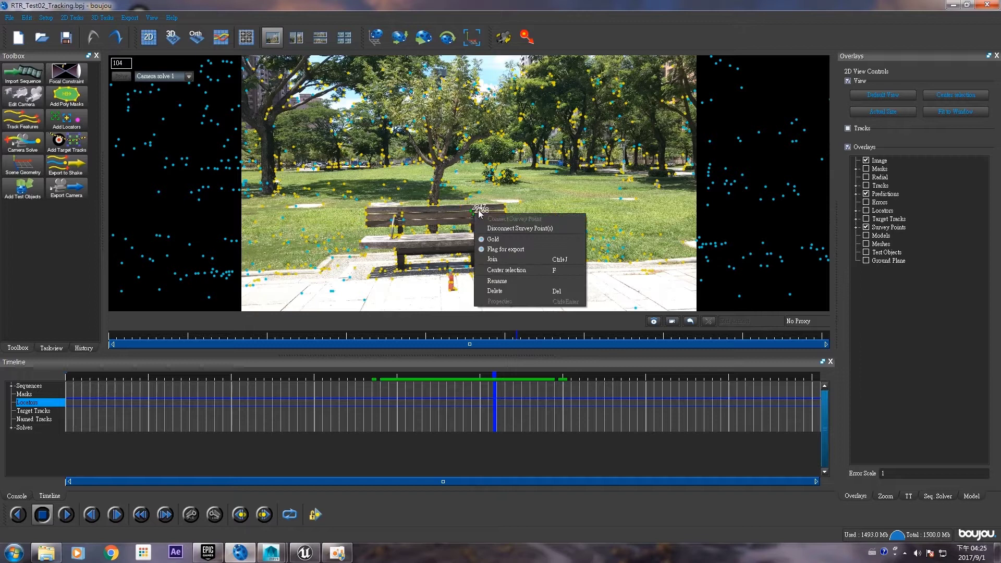
{"action": "left_click", "coordinate": [498, 240]}
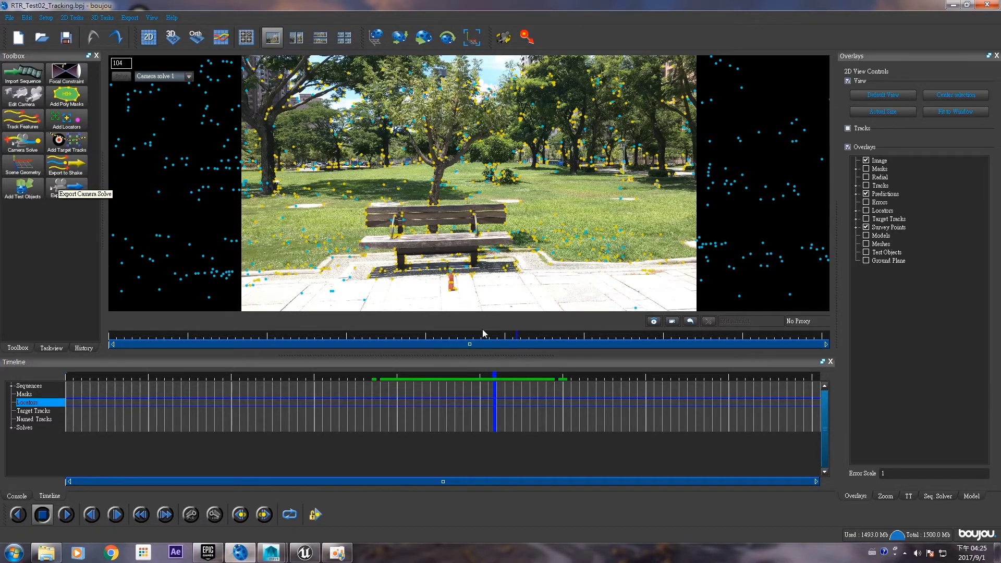
{"action": "left_click_drag", "start_coordinate": [484, 338], "coordinate": [556, 338]}
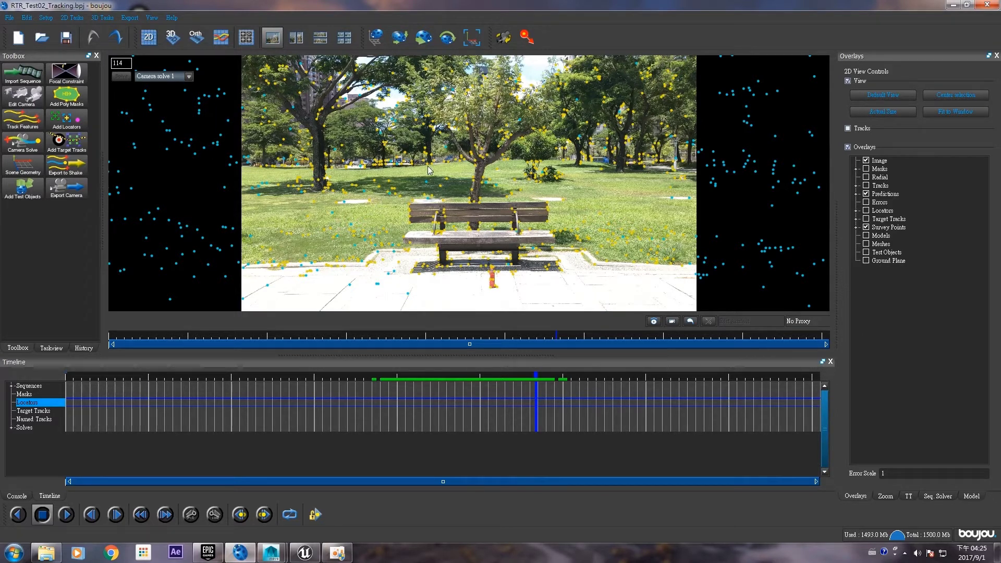
{"action": "right_click", "coordinate": [493, 278]}
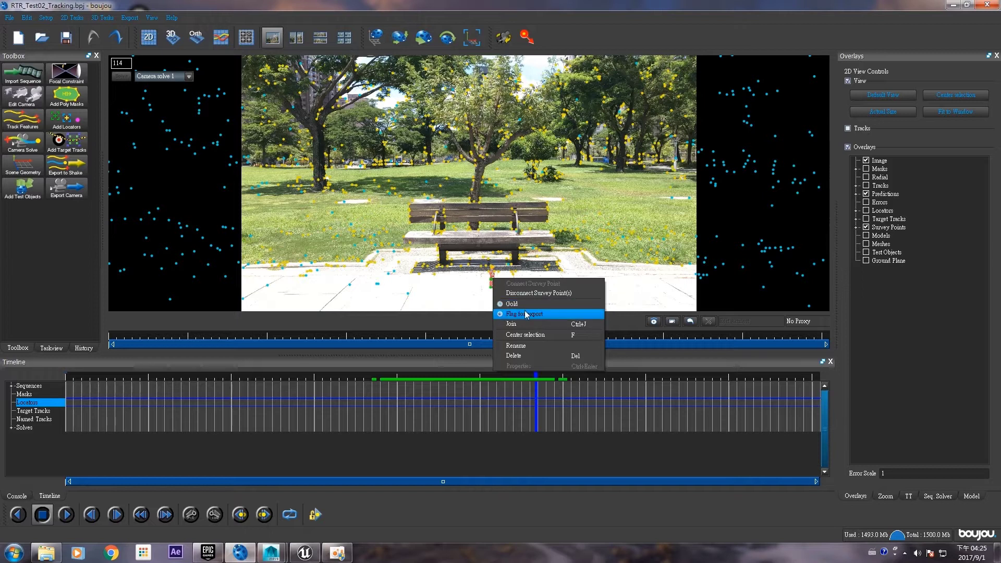
{"action": "left_click", "coordinate": [473, 291]}
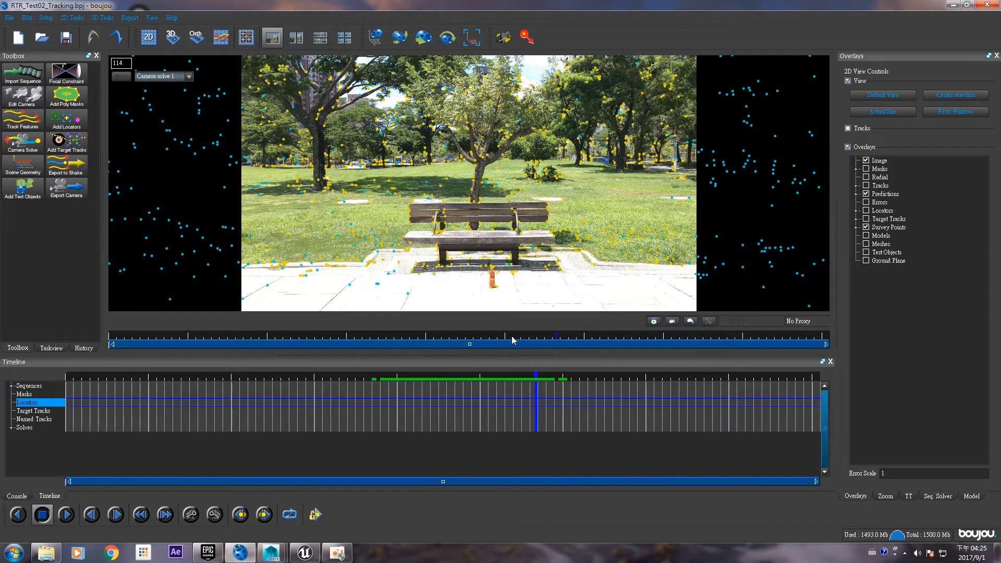
{"action": "mouse_move", "coordinate": [510, 339]}
{"action": "left_mouse_down"}
{"action": "mouse_move", "coordinate": [480, 339]}
{"action": "mouse_move", "coordinate": [536, 339]}
{"action": "left_mouse_up"}
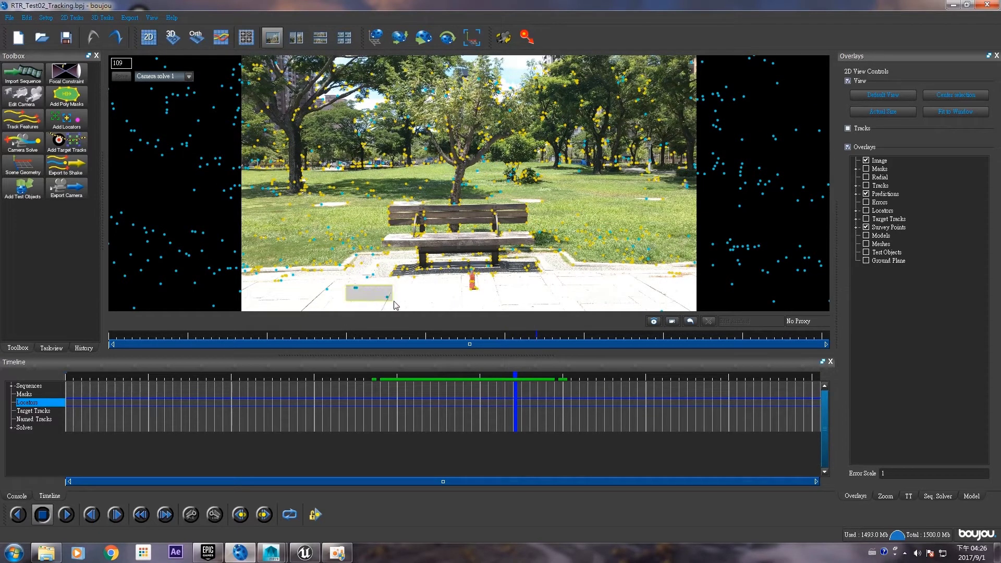
{"action": "right_click", "coordinate": [355, 286]}
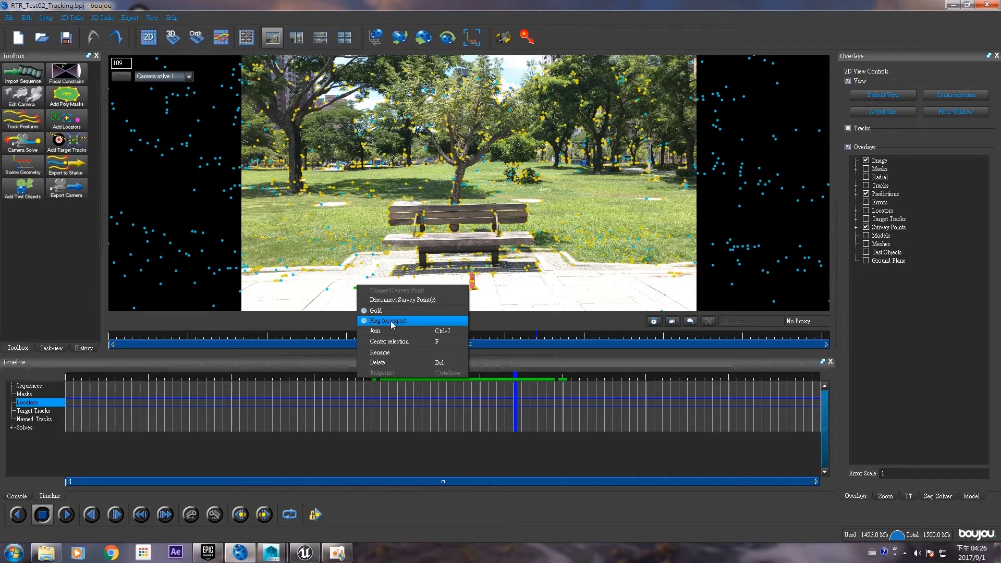
{"action": "left_click", "coordinate": [514, 302]}
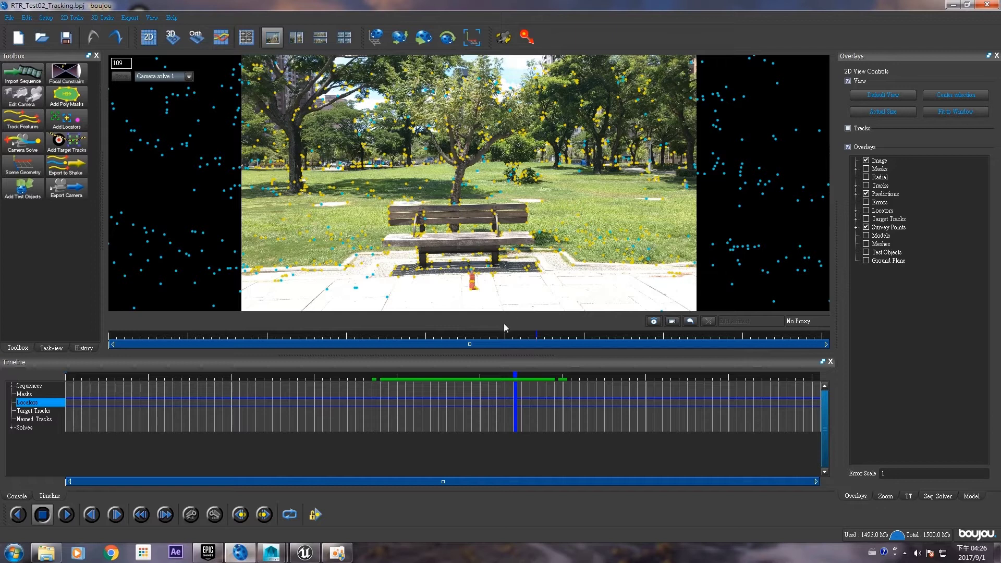
Set the camera export to After Effects (Maya), flagged tracks only, Scale Scene by 10
{"action": "left_click", "coordinate": [71, 197]}
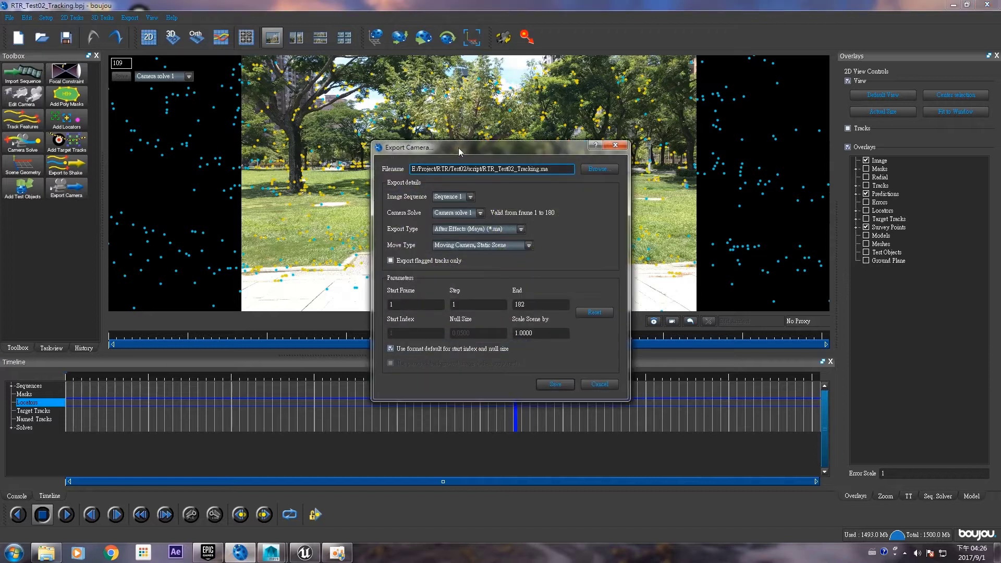
{"action": "left_click_drag", "start_coordinate": [400, 174], "coordinate": [521, 64]}
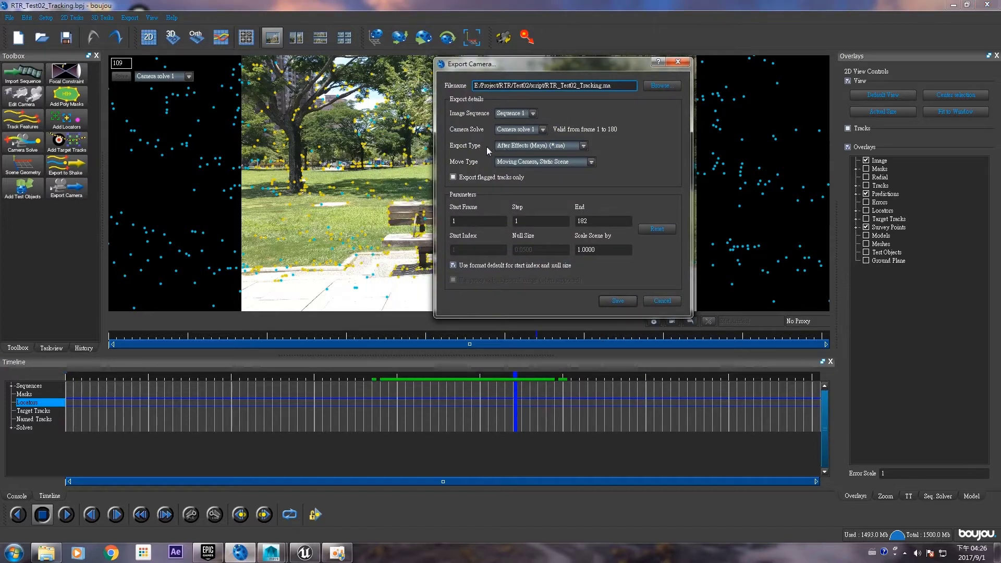
{"action": "left_click", "coordinate": [563, 148]}
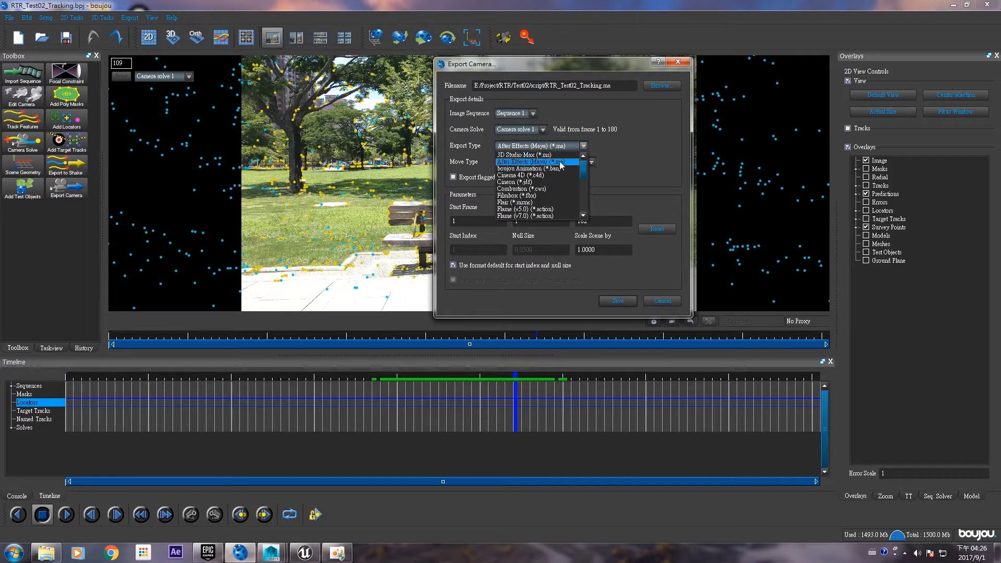
{"action": "left_click", "coordinate": [637, 155]}
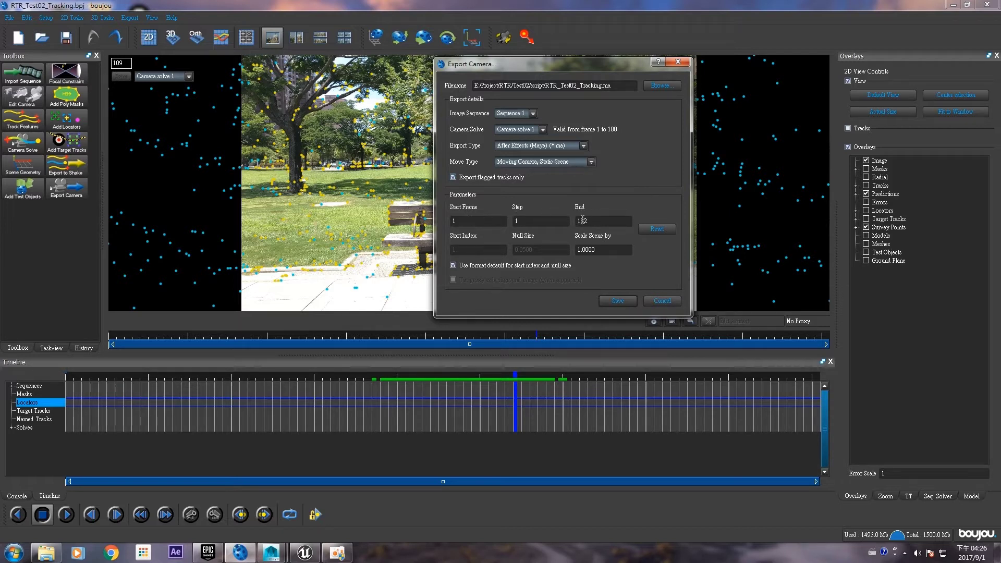
{"action": "left_click_drag", "start_coordinate": [611, 250], "coordinate": [564, 248]}
{"action": "type", "text": "10"}
Cancel the export, review track trails with 10 frames before, then hide them
{"action": "left_click", "coordinate": [656, 302]}
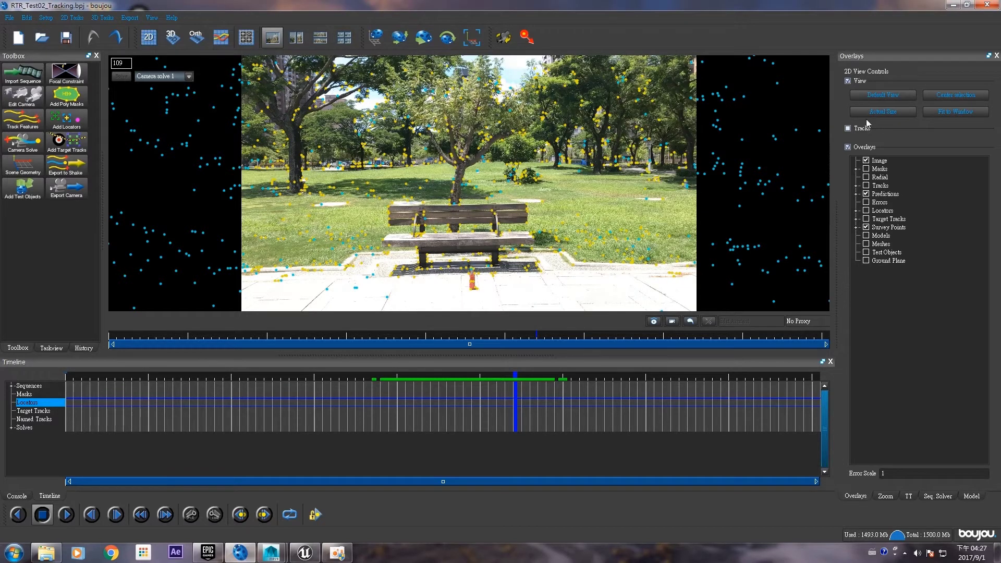
{"action": "left_click", "coordinate": [866, 126]}
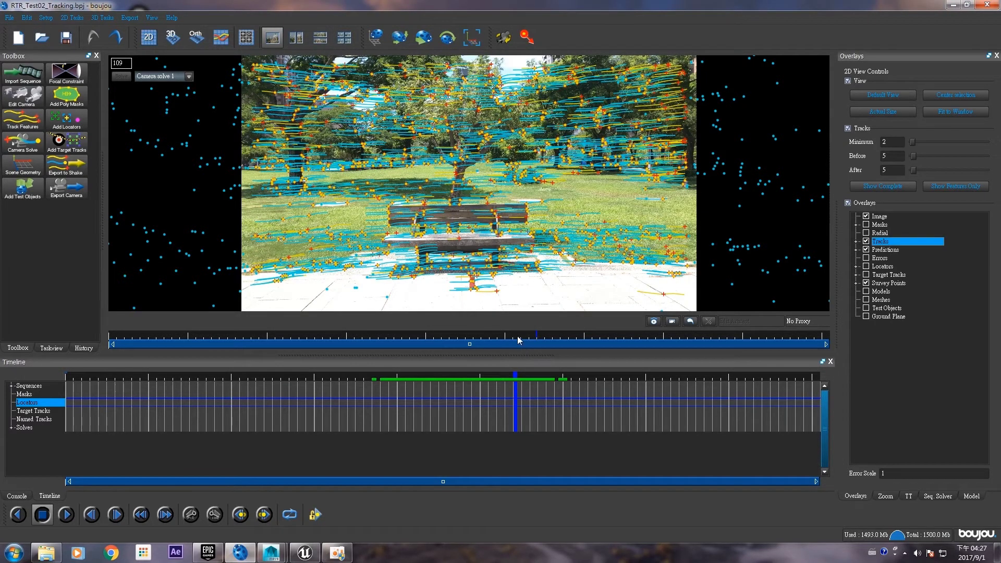
{"action": "mouse_move", "coordinate": [518, 340]}
{"action": "left_mouse_down"}
{"action": "mouse_move", "coordinate": [554, 342]}
{"action": "mouse_move", "coordinate": [486, 340]}
{"action": "left_mouse_up"}
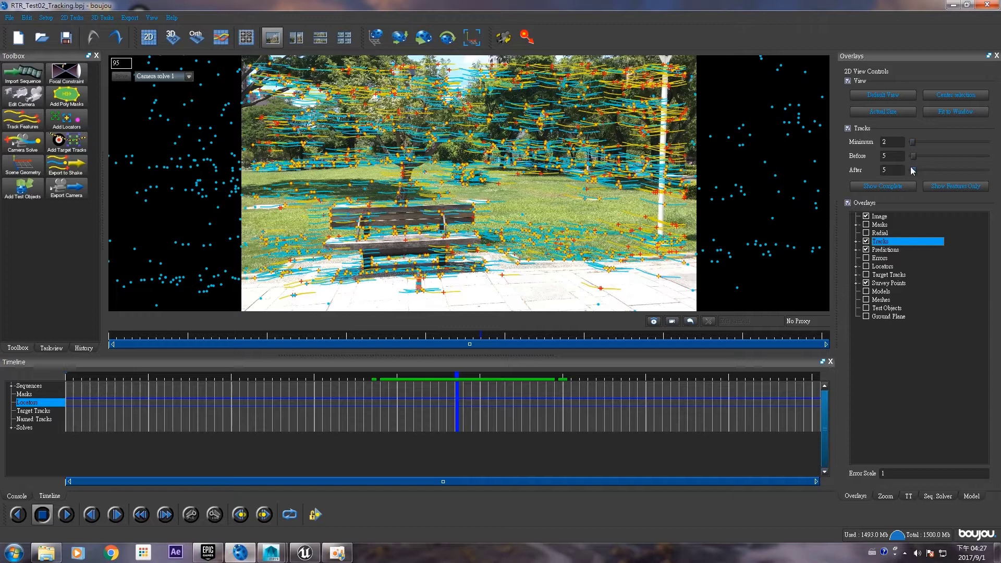
{"action": "left_click_drag", "start_coordinate": [914, 157], "coordinate": [920, 158]}
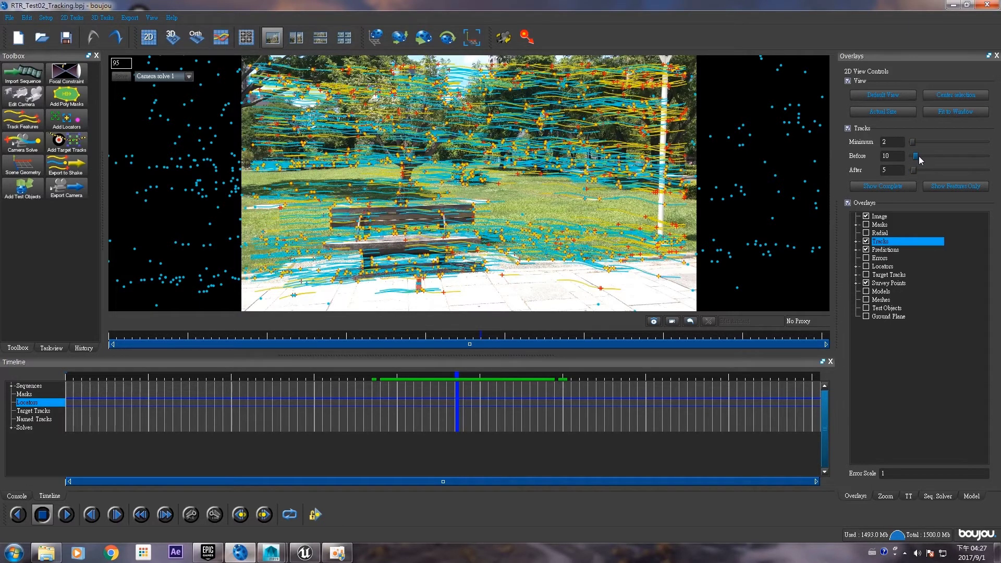
{"action": "left_click", "coordinate": [866, 241]}
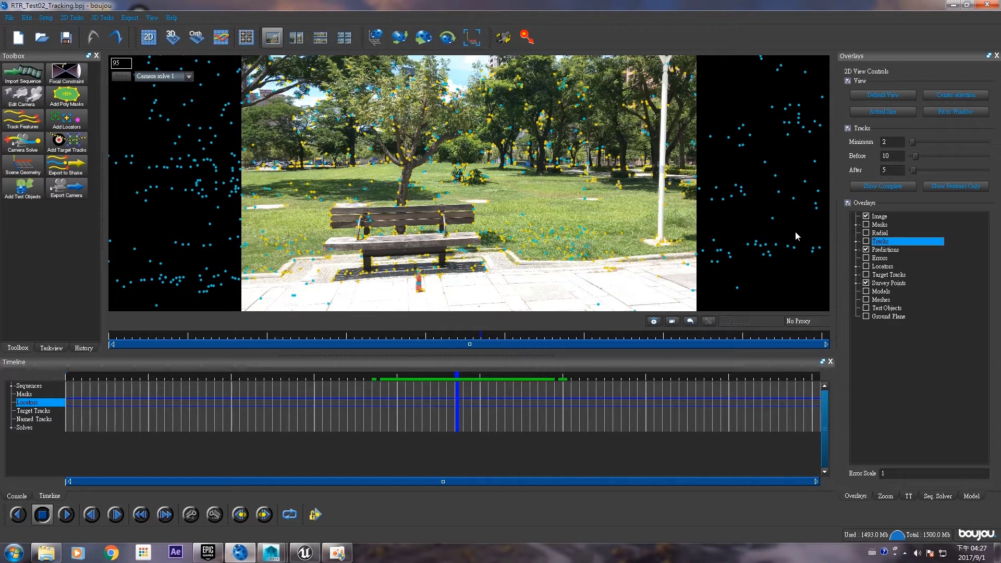
{"action": "left_click_drag", "start_coordinate": [473, 334], "coordinate": [504, 323]}
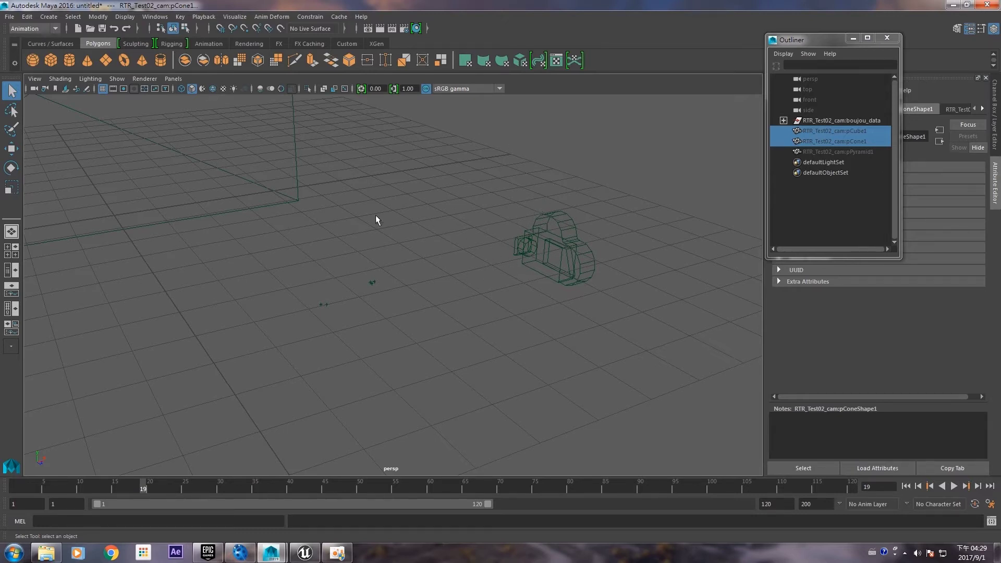
Hide the grid and inspect the solved camera and tracked locator points
{"action": "left_click", "coordinate": [103, 88]}
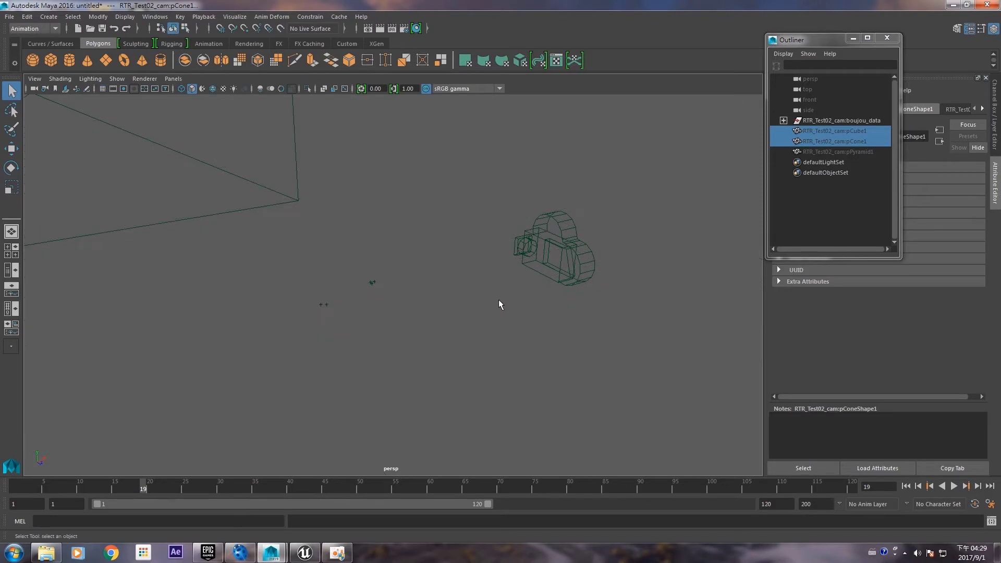
{"action": "left_click", "coordinate": [561, 252]}
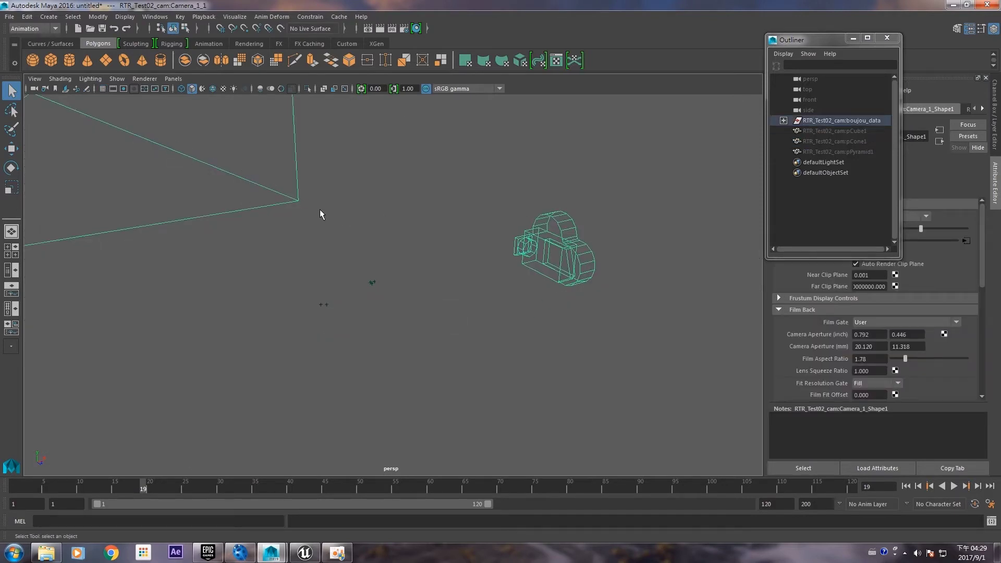
{"action": "left_click_drag", "start_coordinate": [394, 290], "coordinate": [346, 268], "text": "alt"}
{"action": "left_click", "coordinate": [343, 263]}
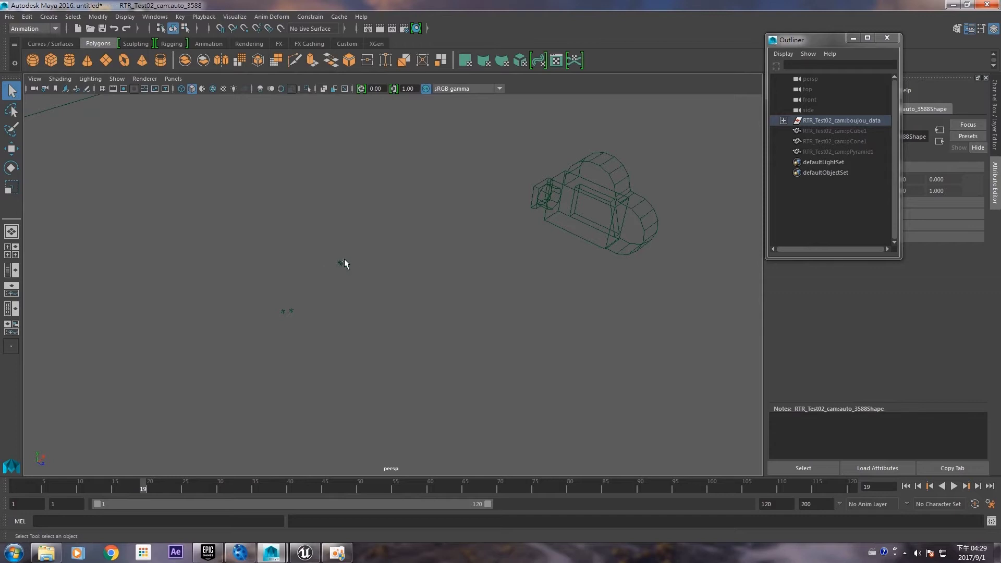
{"action": "left_click", "coordinate": [290, 312]}
{"action": "left_click", "coordinate": [342, 261]}
{"action": "mouse_move", "coordinate": [449, 307]}
{"action": "left_mouse_down", "text": "alt"}
{"action": "mouse_move", "coordinate": [385, 277]}
{"action": "mouse_move", "coordinate": [435, 327]}
{"action": "left_mouse_up", "text": "alt"}
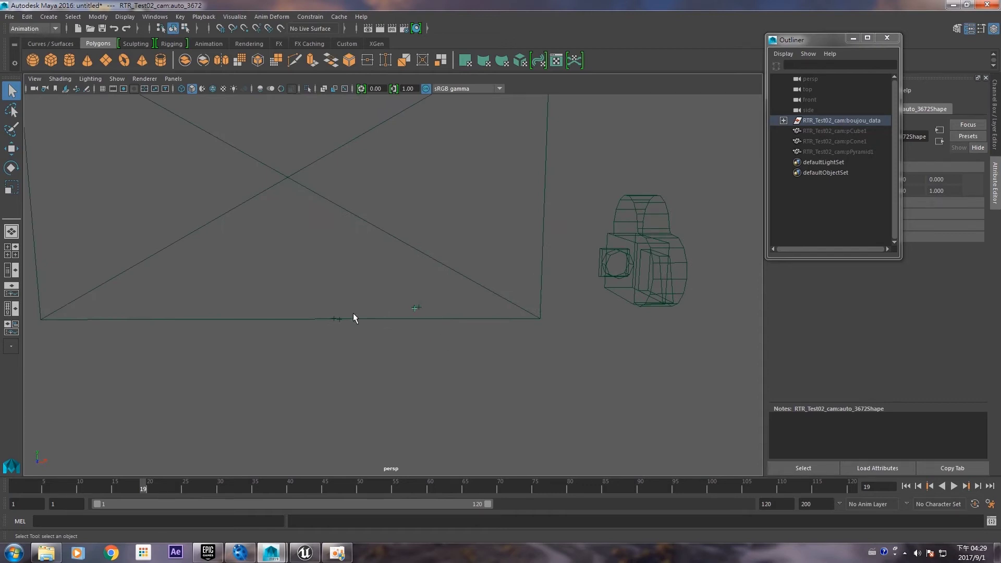
Unhide the cube, cone and pyramid, and check the cone from underneath
{"action": "left_click_drag", "start_coordinate": [398, 291], "coordinate": [470, 250], "text": "alt"}
{"action": "left_click_drag", "start_coordinate": [835, 131], "coordinate": [835, 151]}
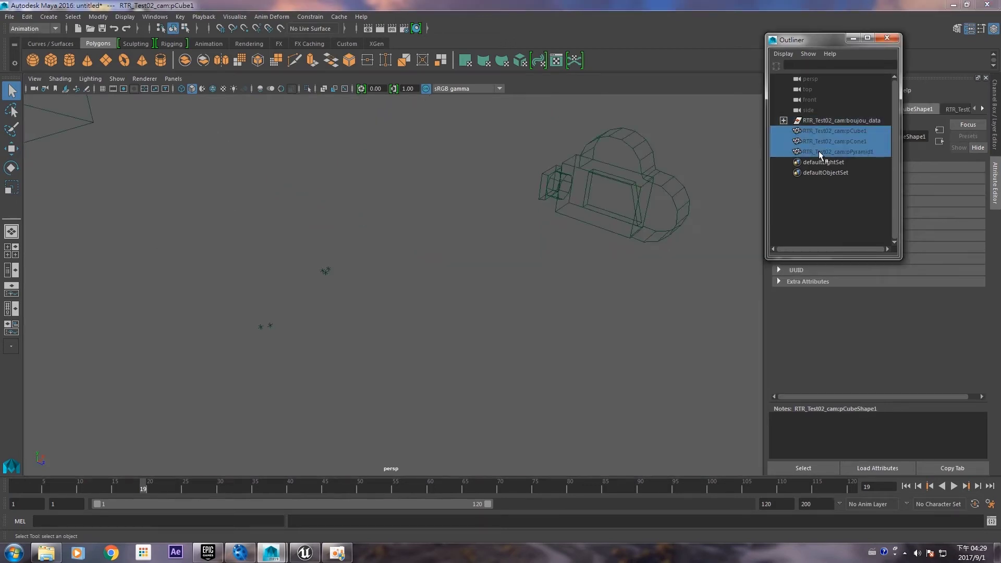
{"action": "key", "text": "h"}
{"action": "left_click", "coordinate": [455, 250]}
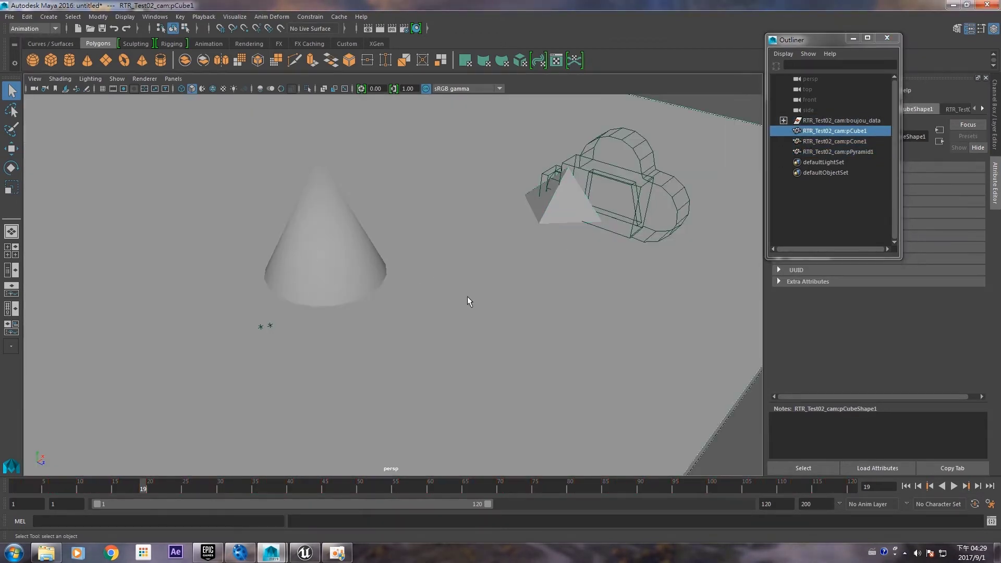
{"action": "mouse_move", "coordinate": [488, 299]}
{"action": "left_mouse_down", "text": "alt"}
{"action": "mouse_move", "coordinate": [418, 279]}
{"action": "mouse_move", "coordinate": [441, 302]}
{"action": "left_mouse_up", "text": "alt"}
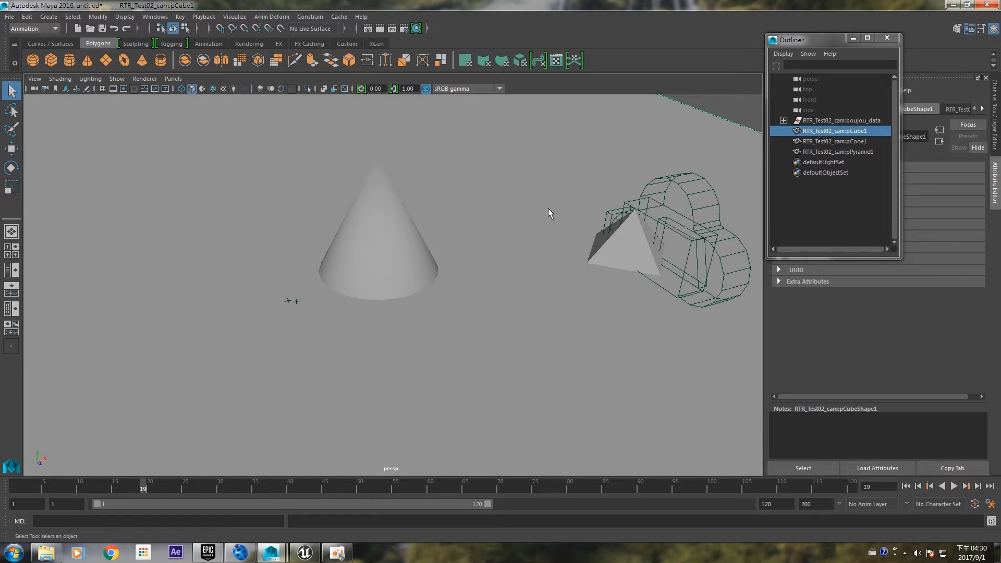
{"action": "left_click", "coordinate": [381, 250]}
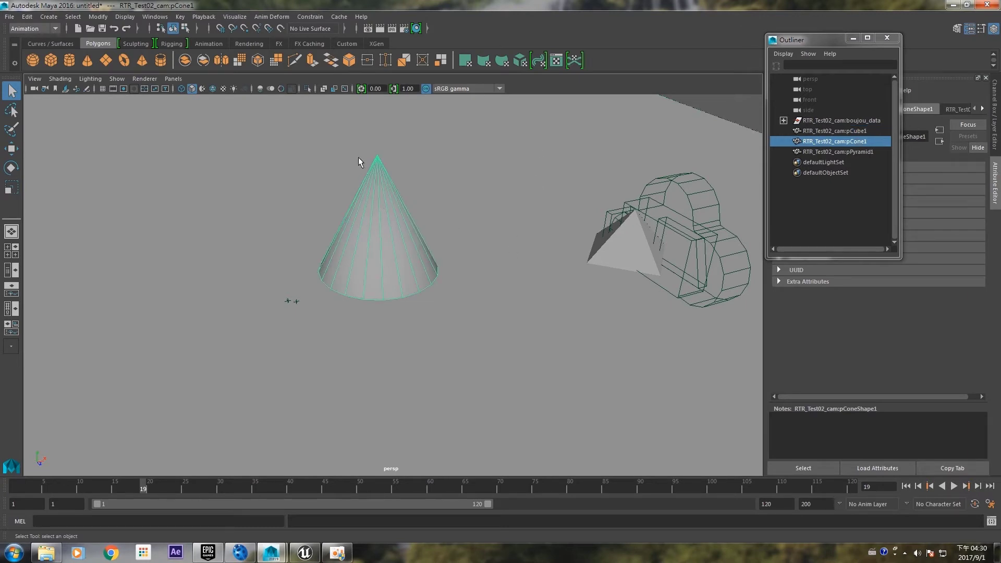
{"action": "mouse_move", "coordinate": [384, 261]}
{"action": "left_mouse_down", "text": "alt"}
{"action": "mouse_move", "coordinate": [440, 271]}
{"action": "mouse_move", "coordinate": [329, 184]}
{"action": "left_mouse_up", "text": "alt"}
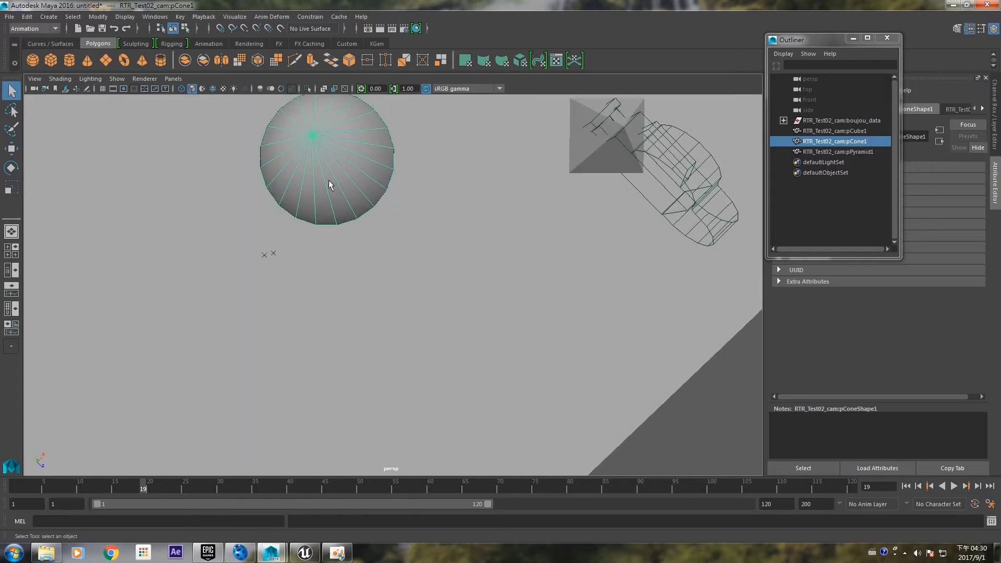
{"action": "key", "text": "ctrl+h"}
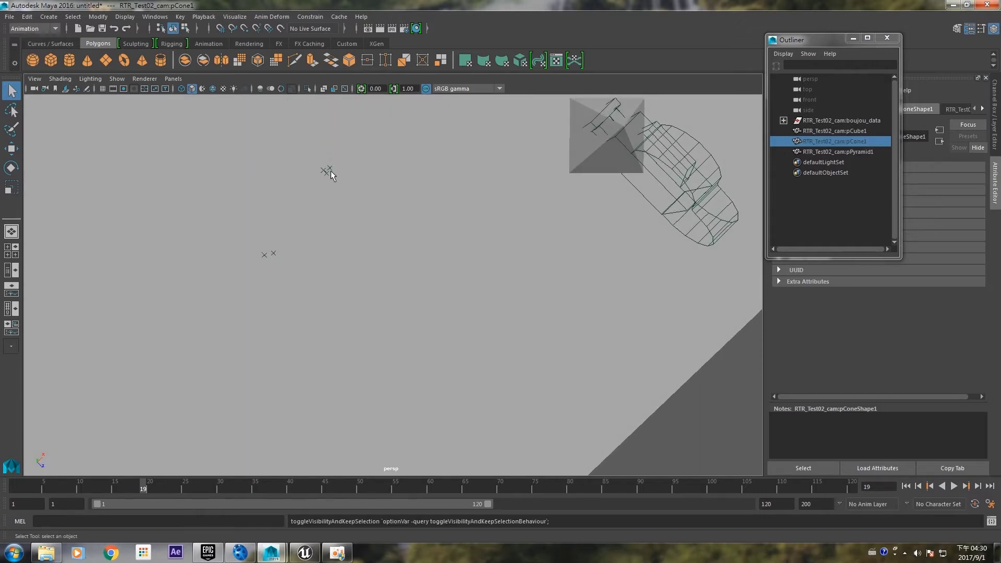
{"action": "key", "text": "ctrl+h"}
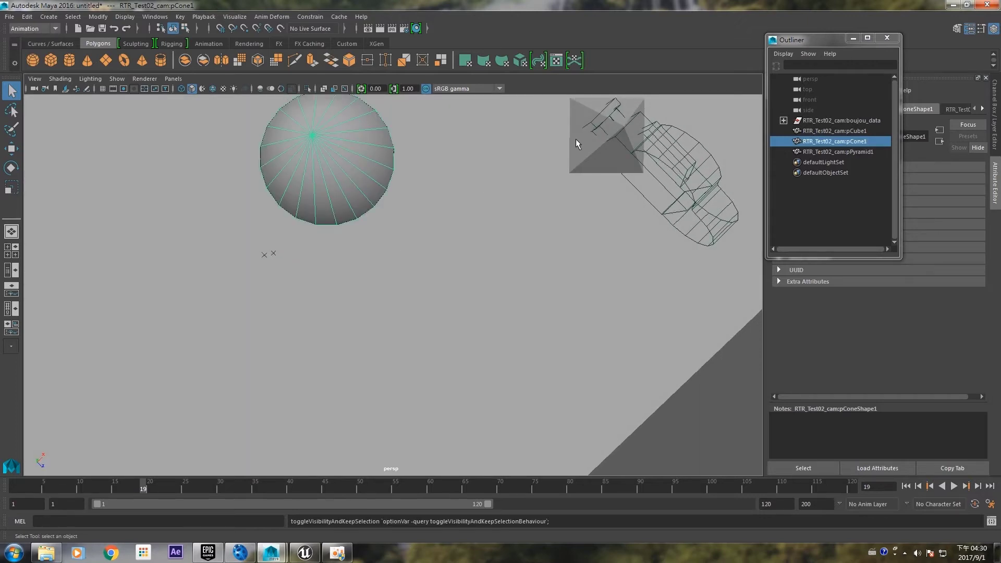
Toggle the cone and plane visibility, leaving only the ground plane selected
{"action": "left_click", "coordinate": [580, 108]}
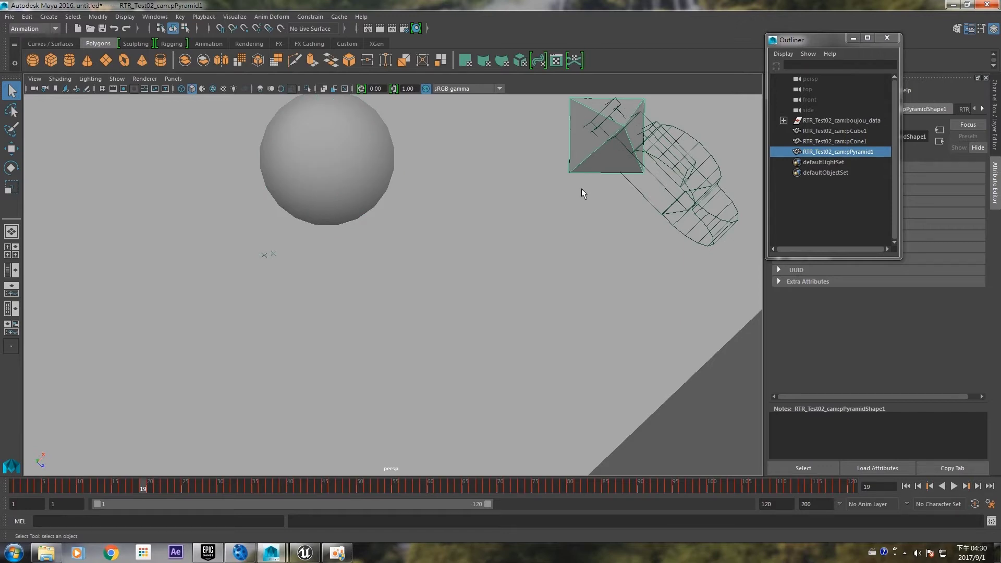
{"action": "left_click_drag", "start_coordinate": [582, 190], "coordinate": [538, 243], "text": "alt"}
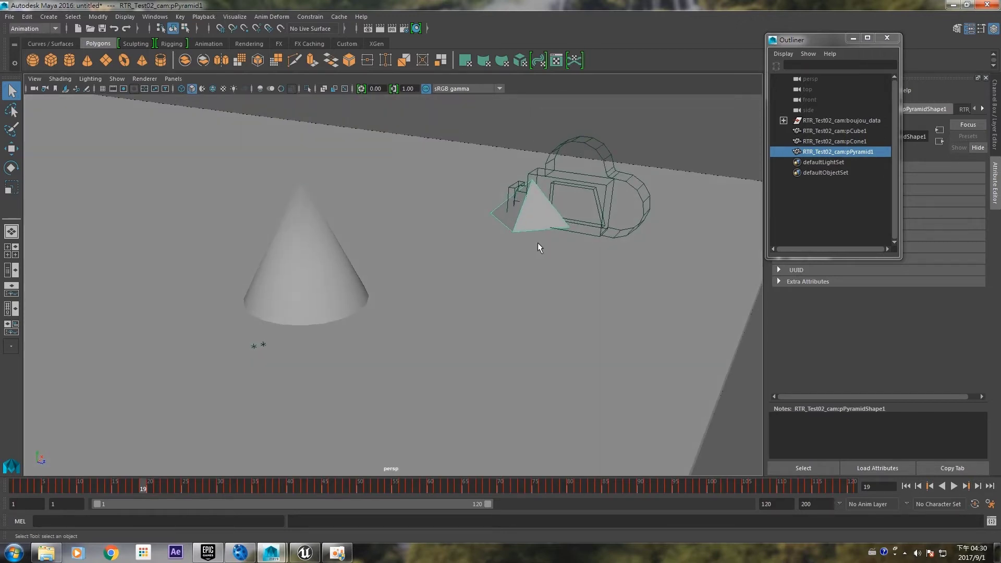
{"action": "left_click", "coordinate": [567, 195]}
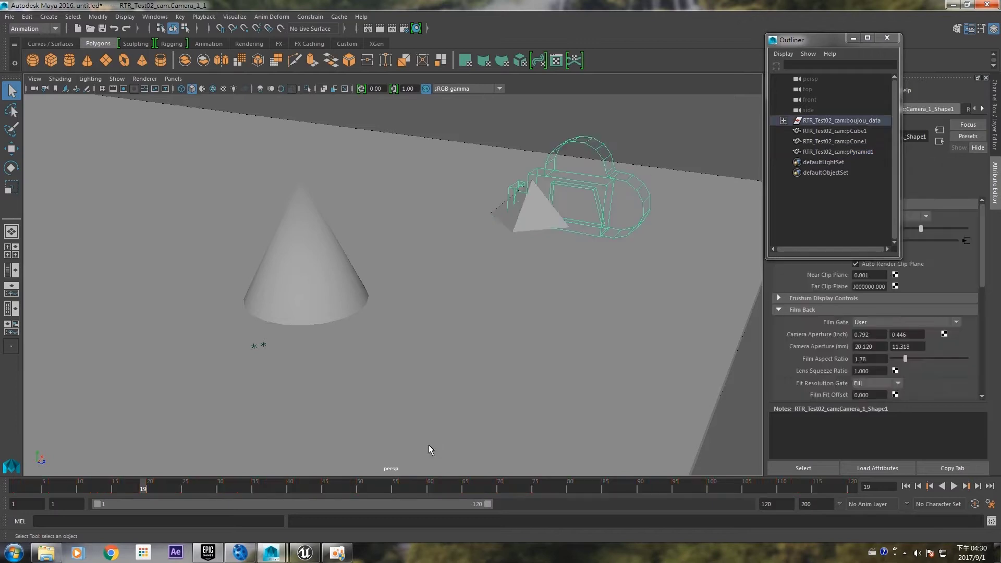
{"action": "left_click_drag", "start_coordinate": [515, 222], "coordinate": [505, 245], "text": "alt"}
{"action": "scroll", "coordinate": [506, 246], "scroll_direction": "down", "scroll_amount": 3}
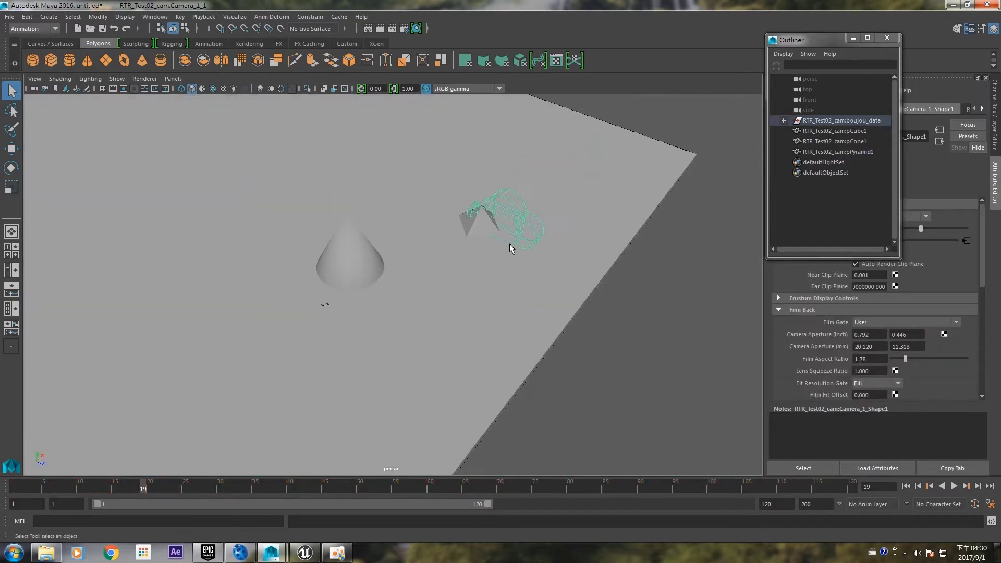
{"action": "left_click", "coordinate": [478, 227]}
{"action": "left_click", "coordinate": [350, 249]}
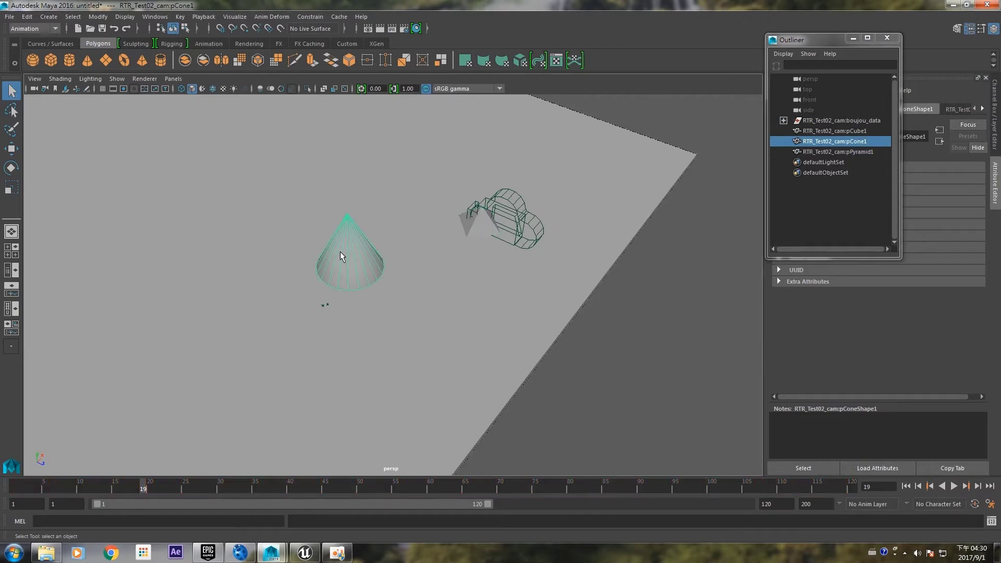
{"action": "left_click", "coordinate": [399, 265], "text": "shift"}
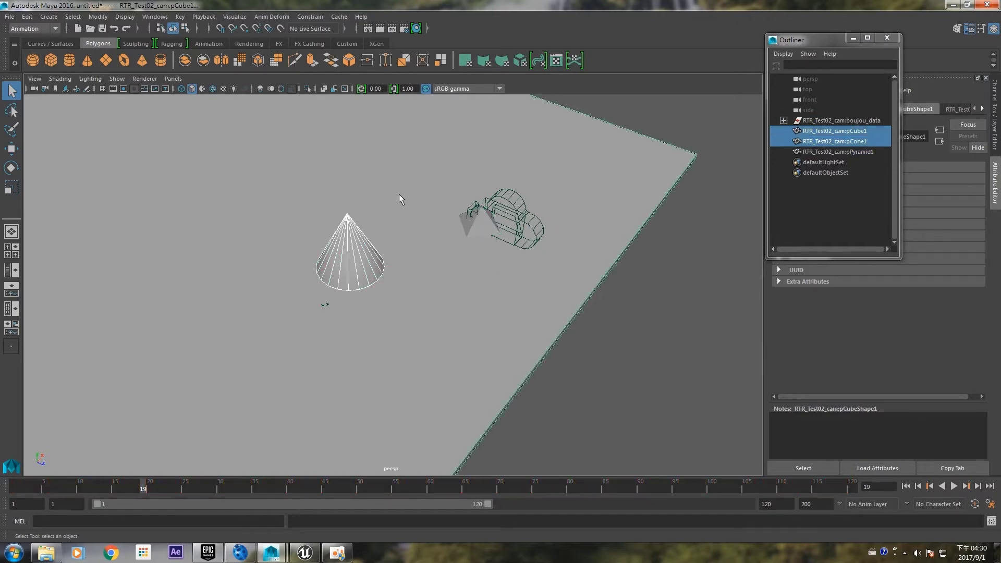
{"action": "key", "text": "h"}
{"action": "key", "text": "h"}
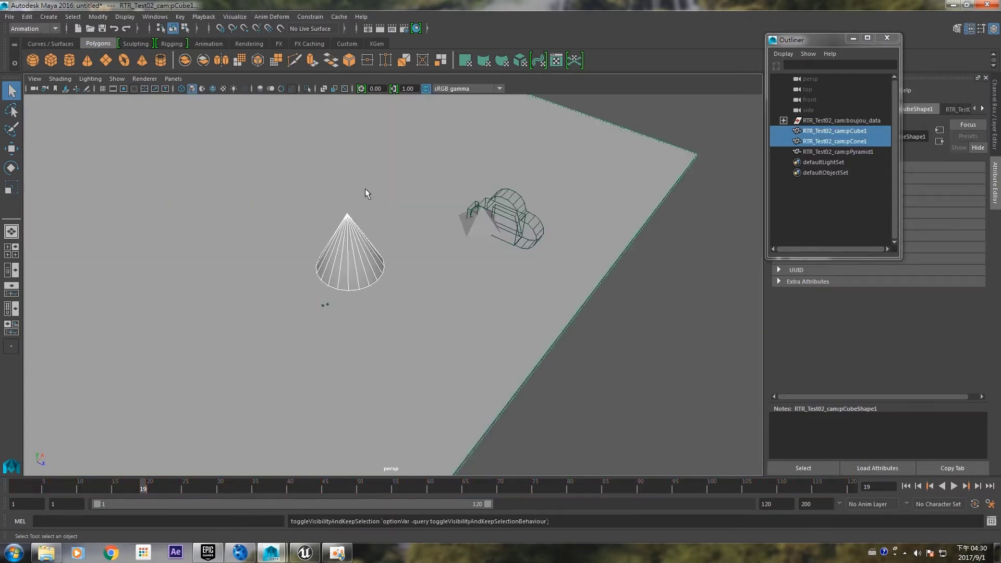
{"action": "left_click", "coordinate": [418, 283]}
Play back the camera animation and select the solved camera to check its 1.78 aspect
{"action": "key", "text": "alt+v"}
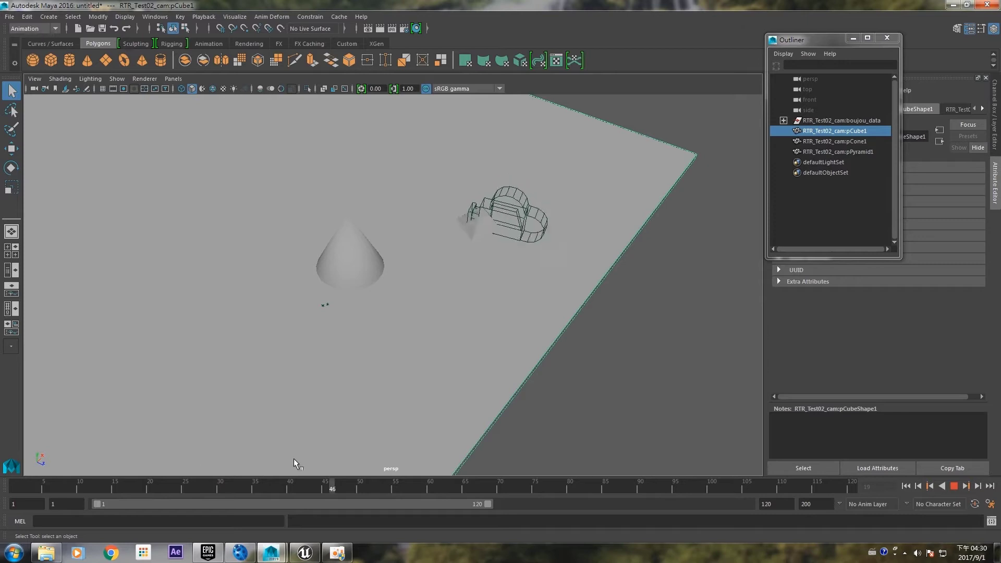
{"action": "key", "text": "alt+v"}
{"action": "key", "text": "alt+shift+v"}
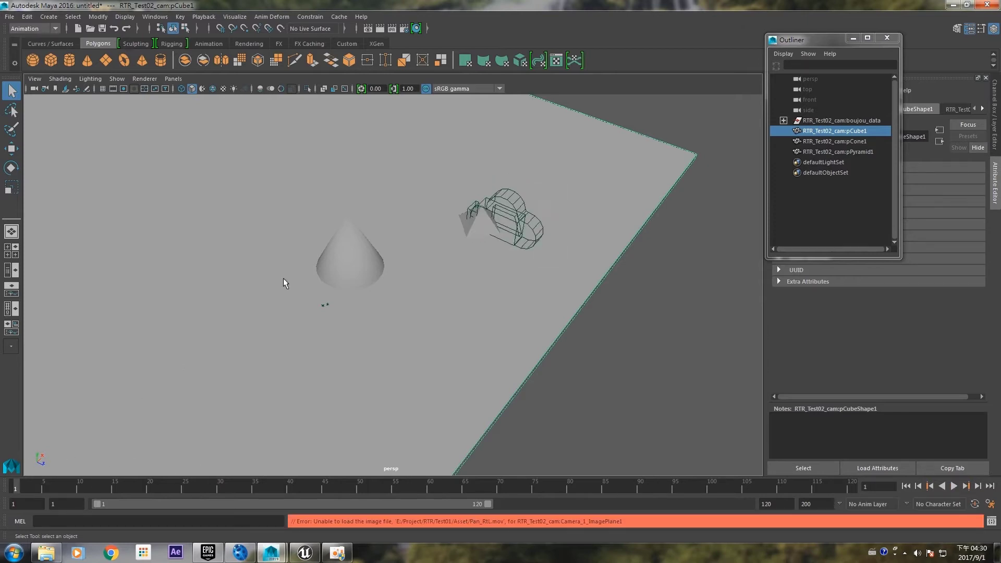
{"action": "left_click_drag", "start_coordinate": [422, 248], "coordinate": [427, 299], "text": "alt"}
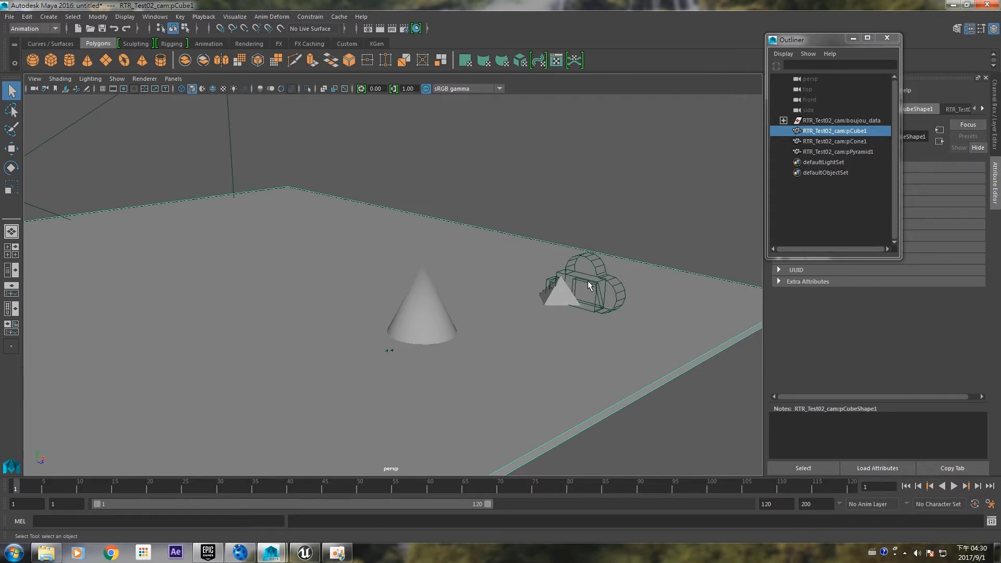
{"action": "left_click", "coordinate": [589, 286]}
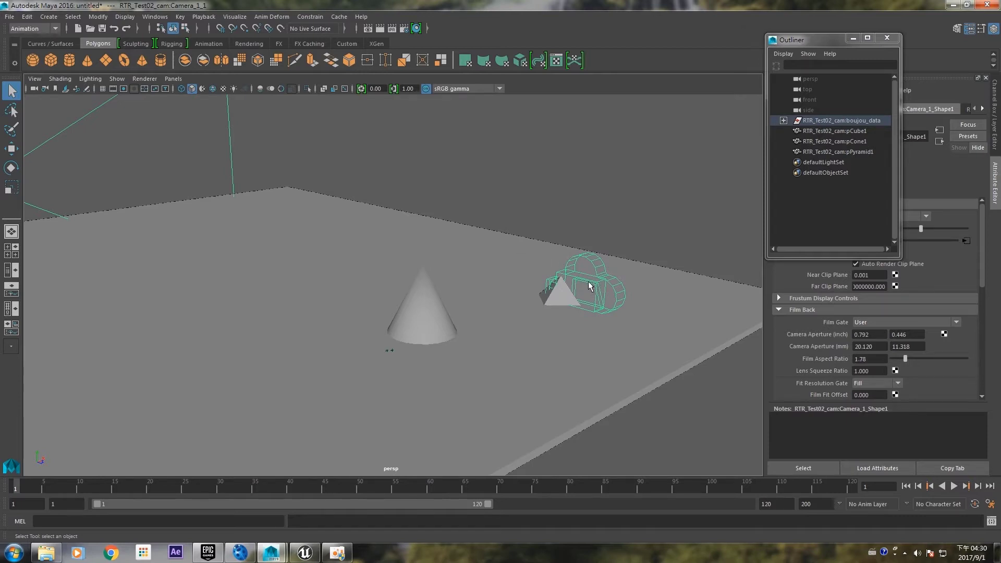
{"action": "left_click", "coordinate": [9, 16]}
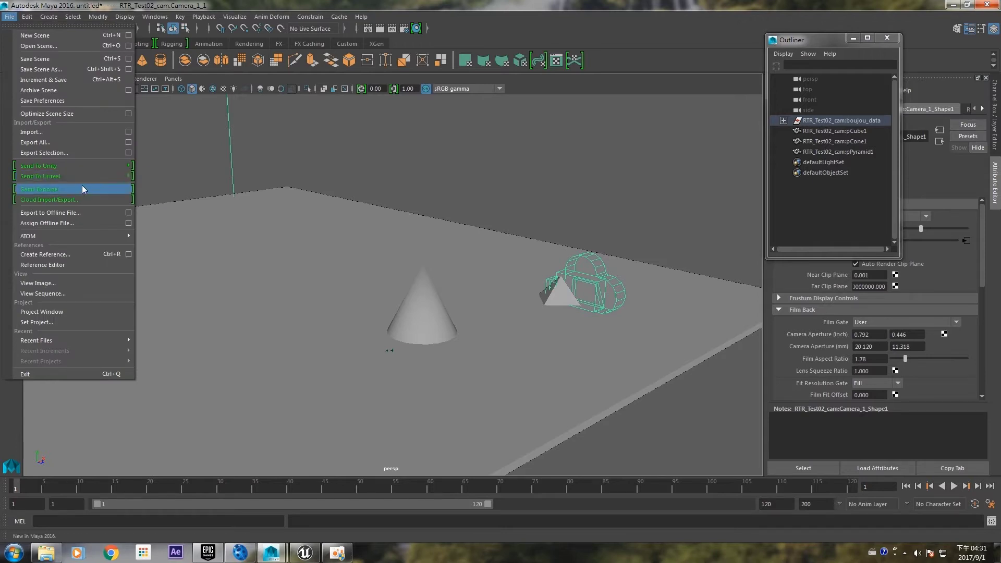
{"action": "mouse_move", "coordinate": [100, 182]}
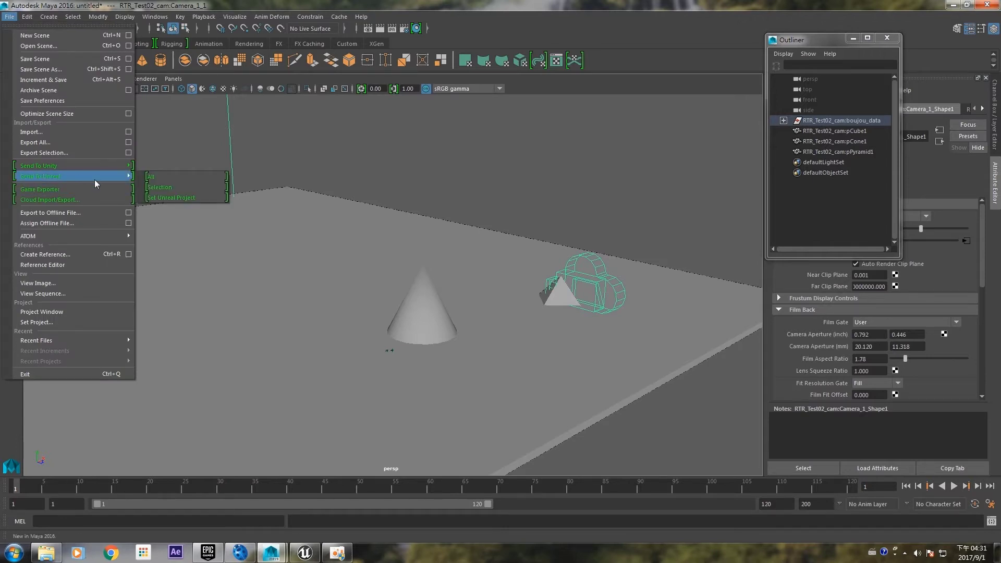
{"action": "left_click", "coordinate": [176, 193]}
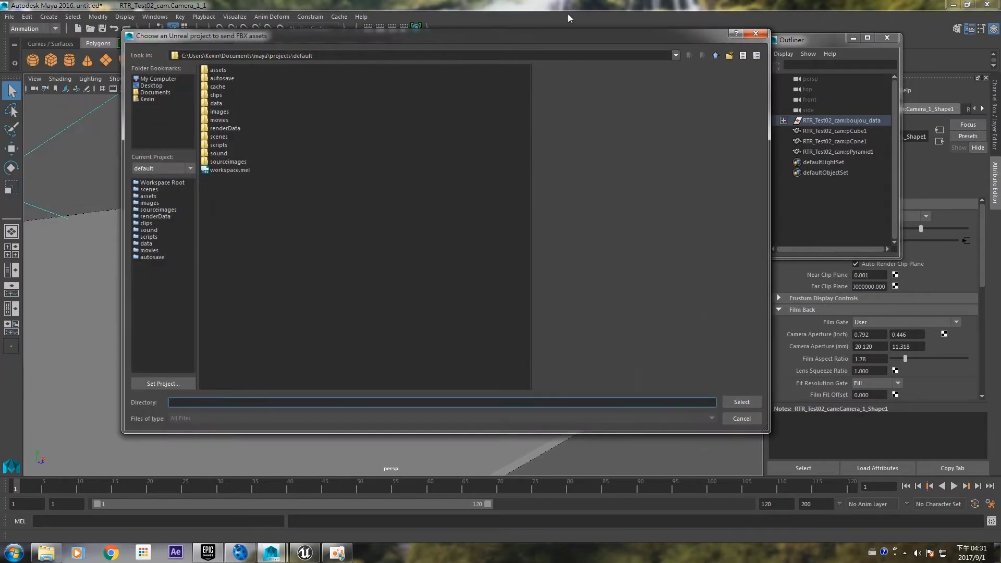
{"action": "left_click", "coordinate": [741, 403]}
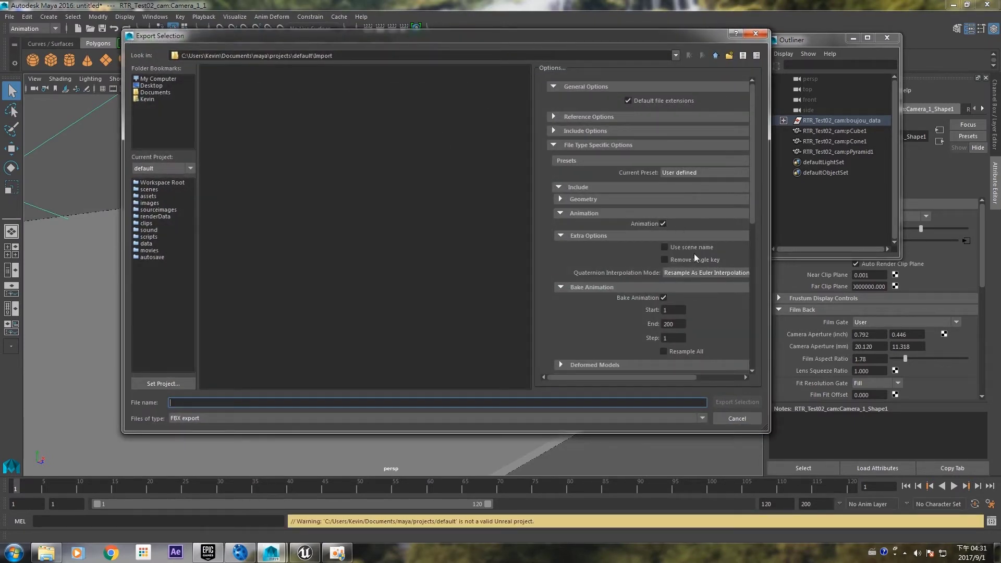
{"action": "scroll", "coordinate": [696, 254], "scroll_direction": "down", "scroll_amount": 3}
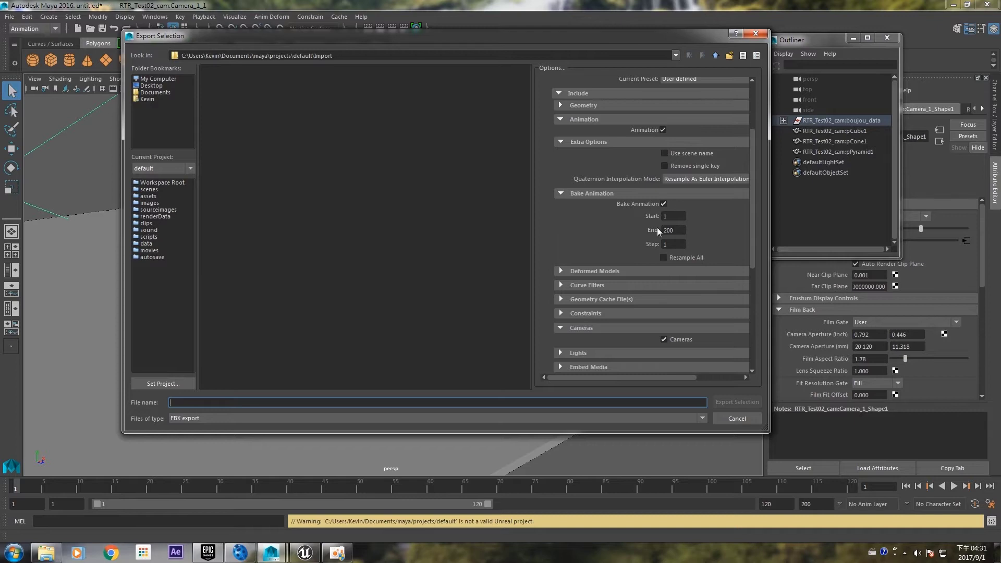
{"action": "scroll", "coordinate": [656, 230], "scroll_direction": "down", "scroll_amount": 3}
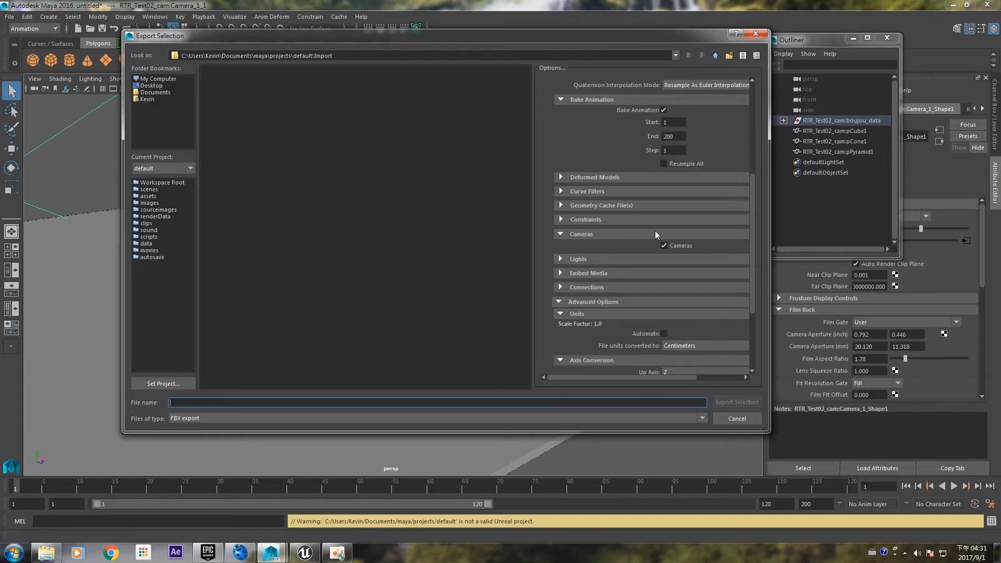
{"action": "scroll", "coordinate": [659, 229], "scroll_direction": "down", "scroll_amount": 3}
{"action": "scroll", "coordinate": [696, 219], "scroll_direction": "down", "scroll_amount": 1}
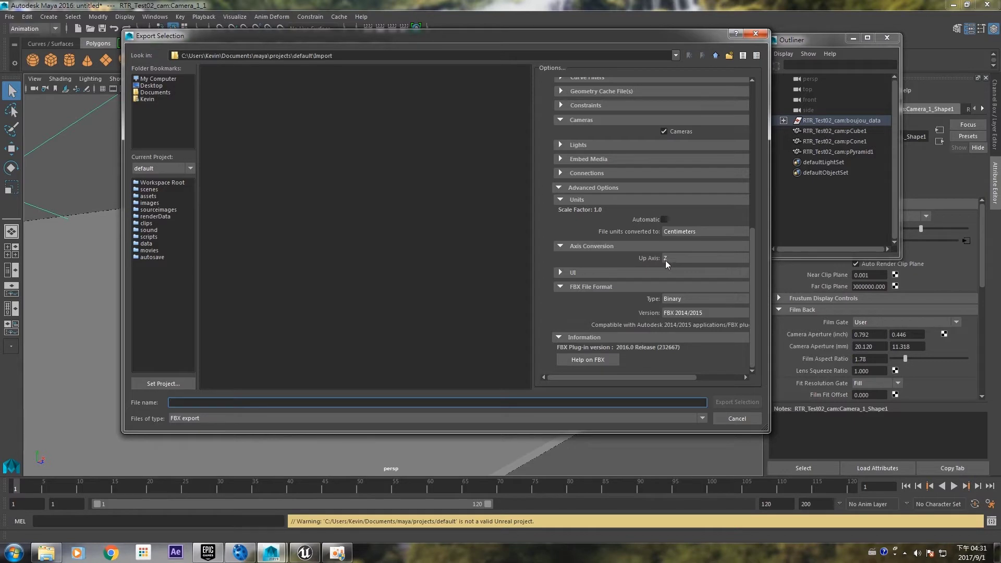
{"action": "left_click", "coordinate": [681, 256]}
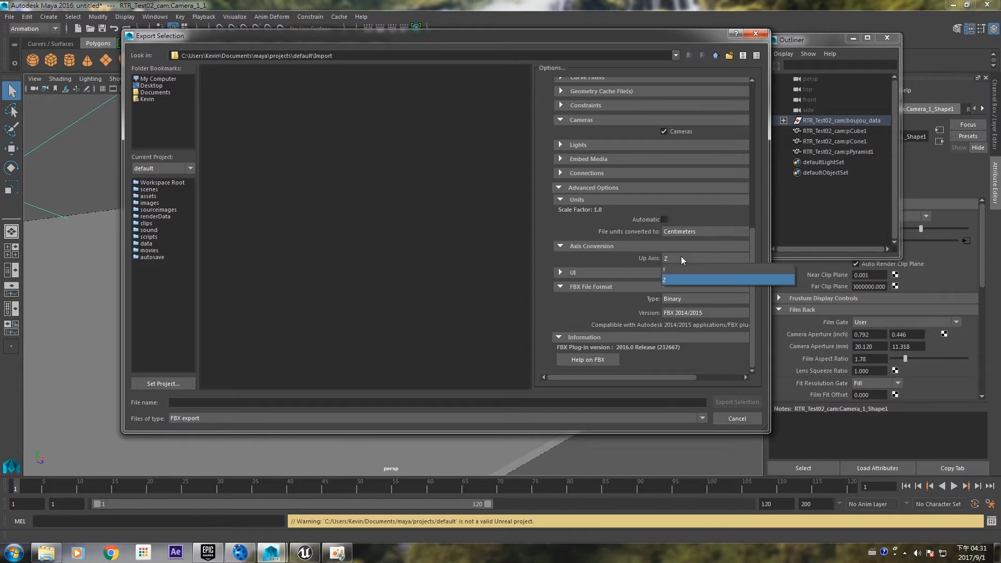
{"action": "left_click", "coordinate": [645, 263]}
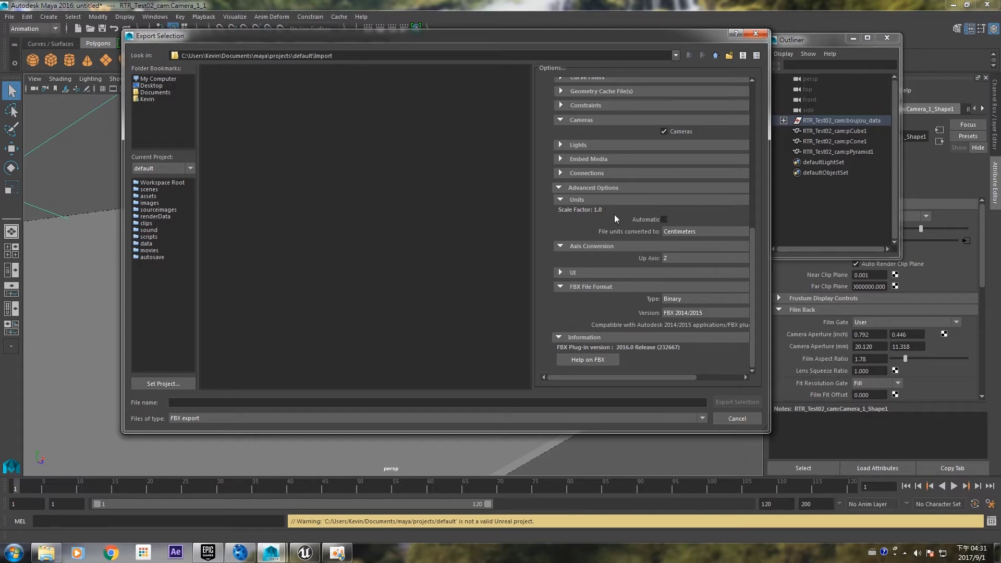
{"action": "scroll", "coordinate": [652, 280], "scroll_direction": "up", "scroll_amount": 5}
{"action": "scroll", "coordinate": [650, 275], "scroll_direction": "up", "scroll_amount": 5}
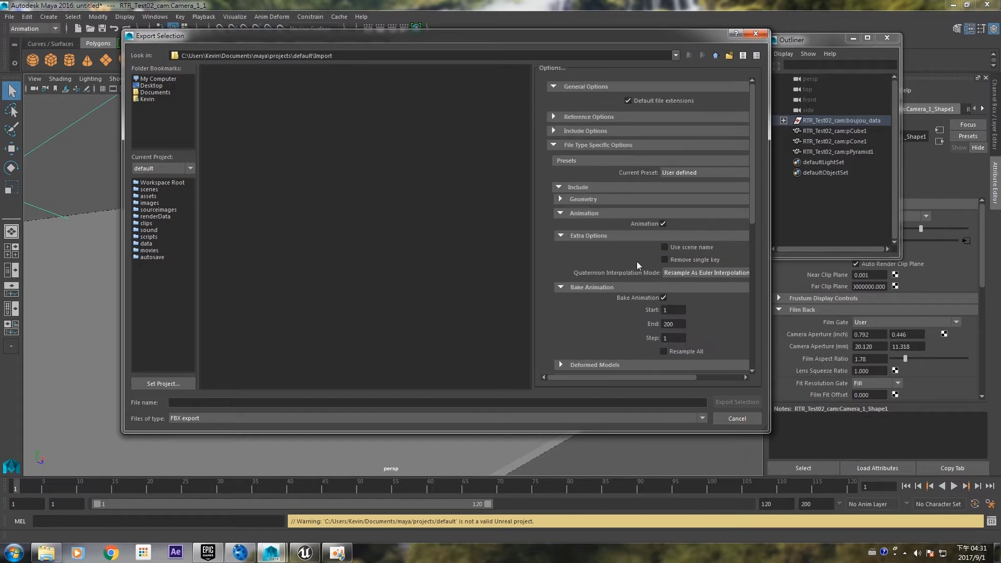
{"action": "left_click", "coordinate": [438, 400]}
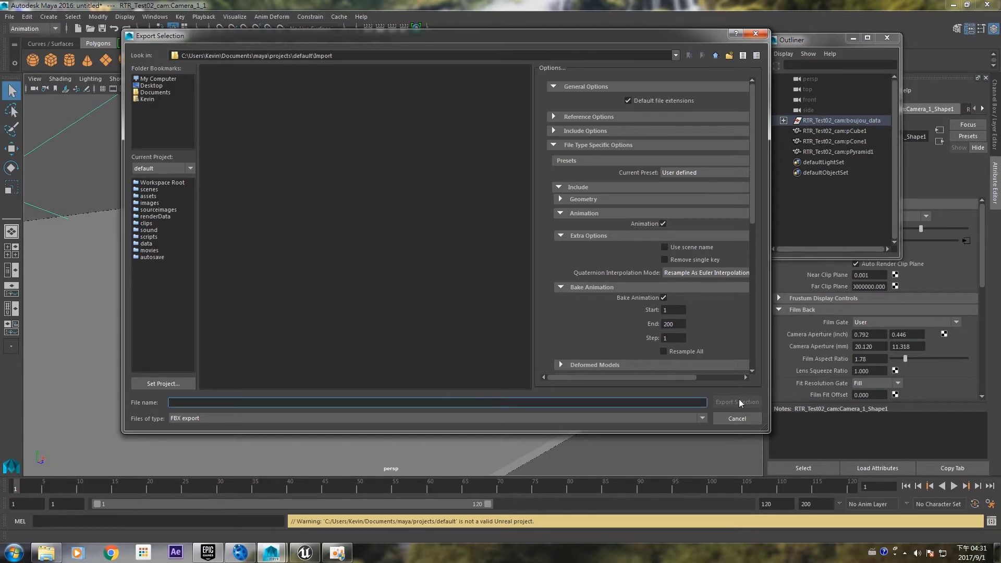
{"action": "left_click", "coordinate": [757, 34]}
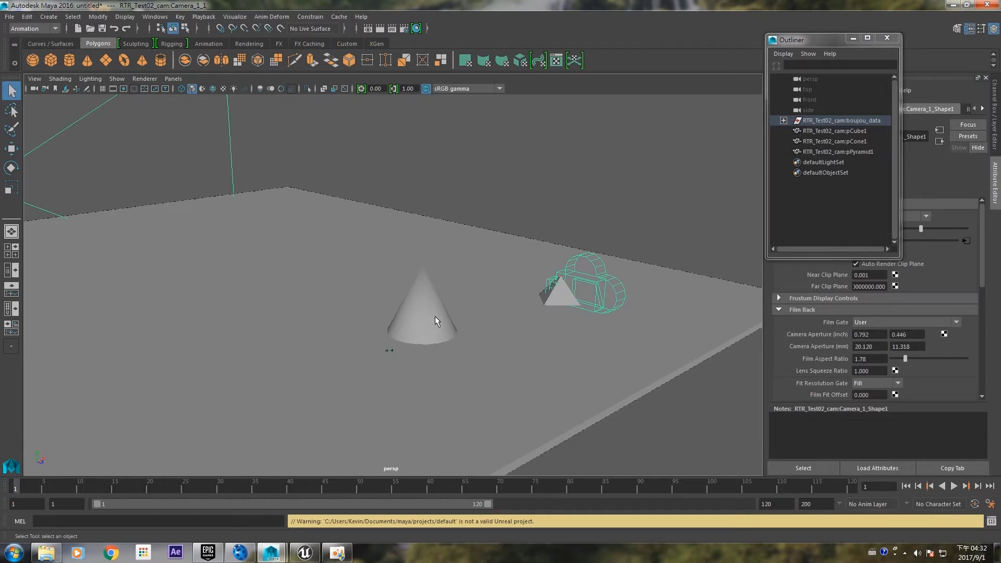
Send the selected pCone1 and pCube1 to Unreal via File > Send To Unreal > Selection
{"action": "left_click", "coordinate": [436, 320]}
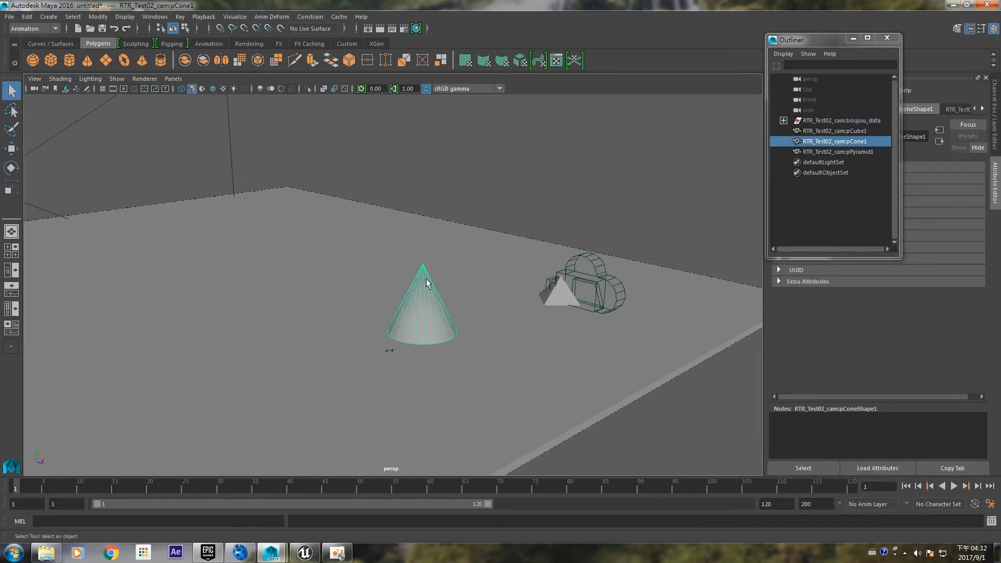
{"action": "left_click", "coordinate": [549, 355], "text": "shift"}
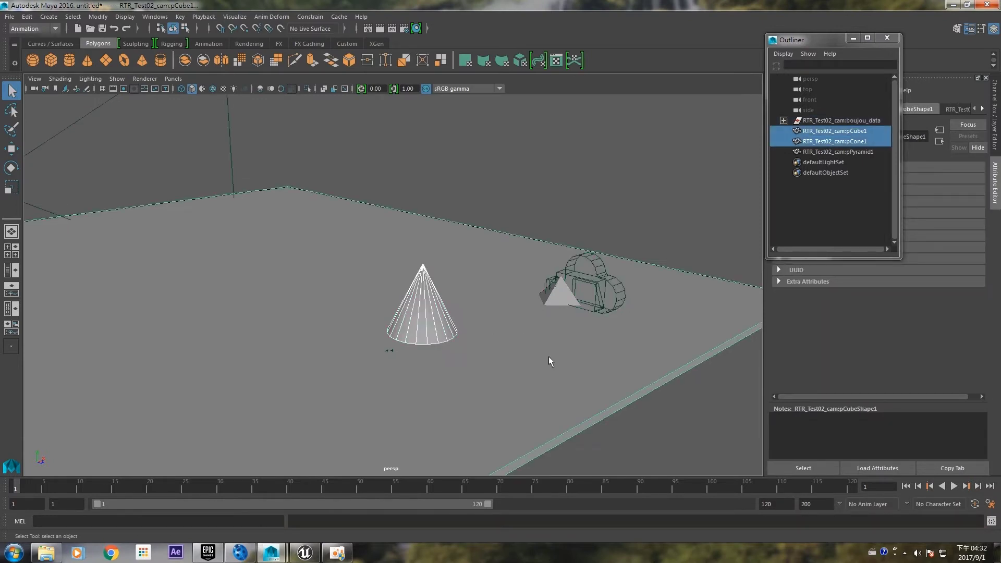
{"action": "left_click", "coordinate": [10, 17]}
{"action": "mouse_move", "coordinate": [73, 176]}
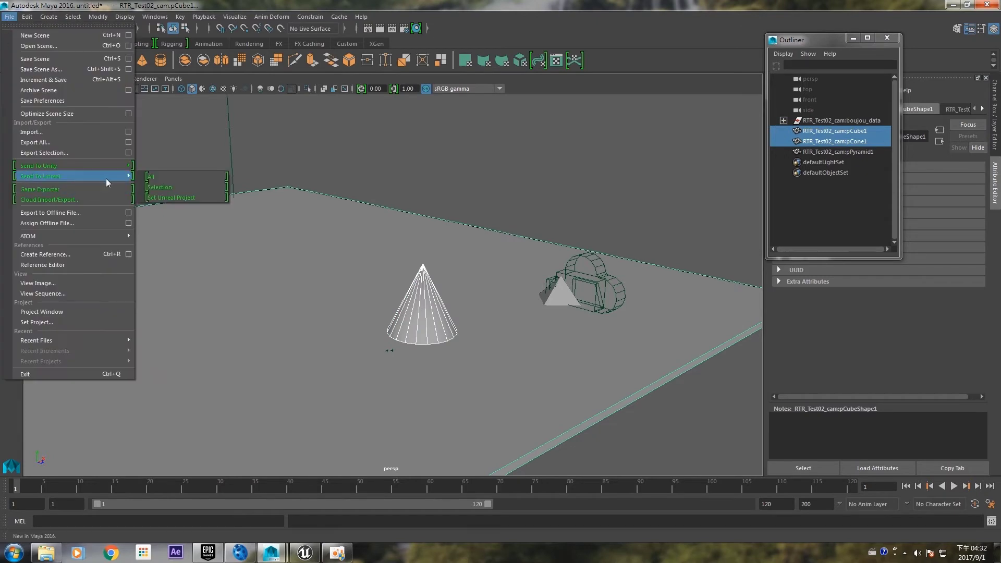
{"action": "left_click", "coordinate": [180, 194]}
{"action": "left_click", "coordinate": [742, 406]}
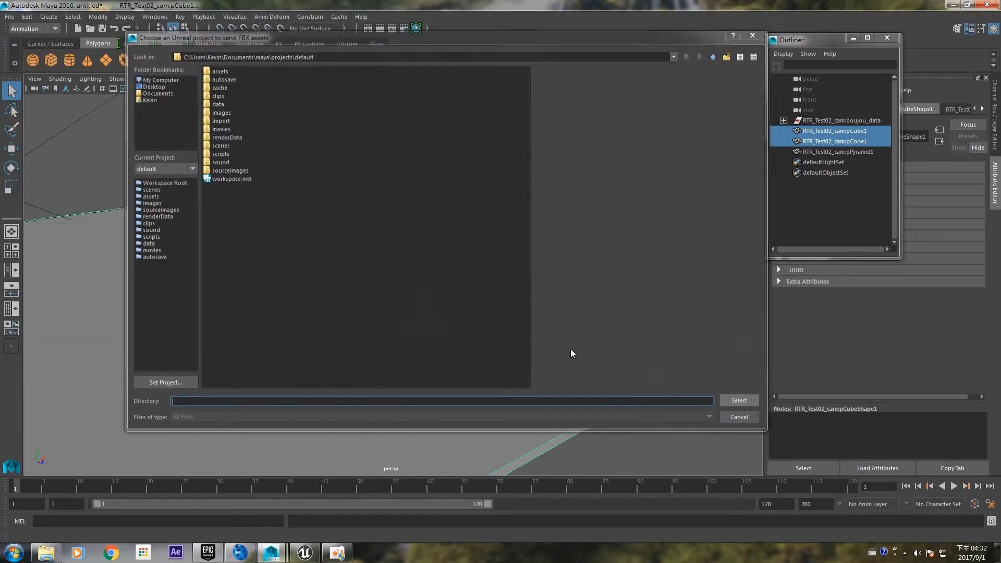
Uncheck Animation in the FBX Geometry options and close the dialog
{"action": "left_click", "coordinate": [594, 198]}
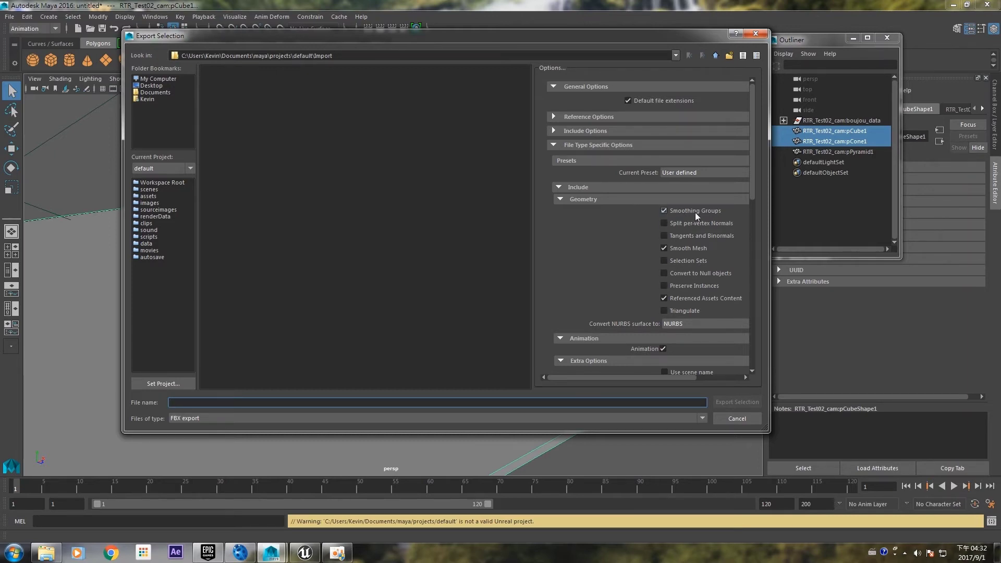
{"action": "scroll", "coordinate": [652, 230], "scroll_direction": "down", "scroll_amount": 5}
{"action": "scroll", "coordinate": [628, 245], "scroll_direction": "down", "scroll_amount": 1}
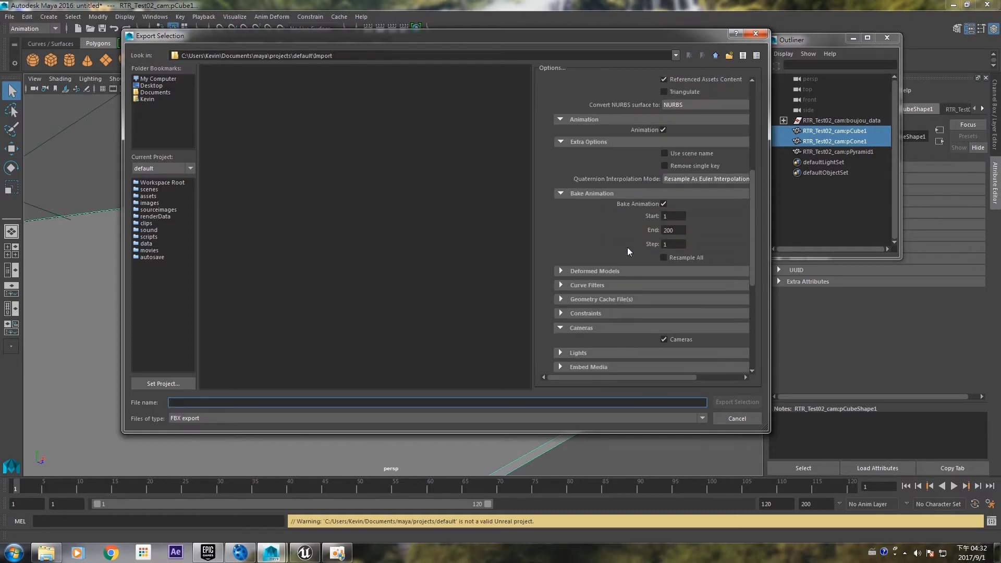
{"action": "scroll", "coordinate": [627, 249], "scroll_direction": "down", "scroll_amount": 5}
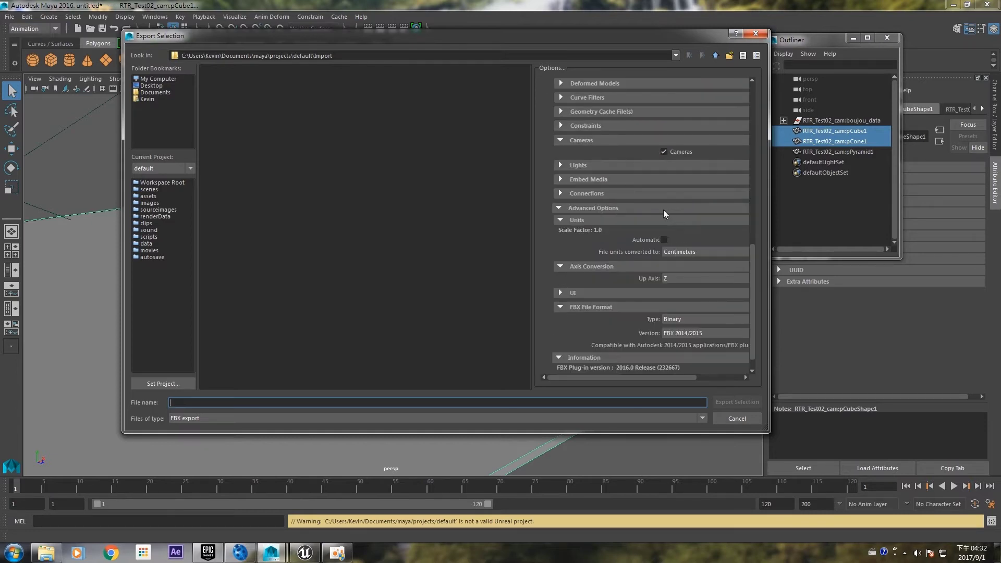
{"action": "scroll", "coordinate": [665, 212], "scroll_direction": "up", "scroll_amount": 5}
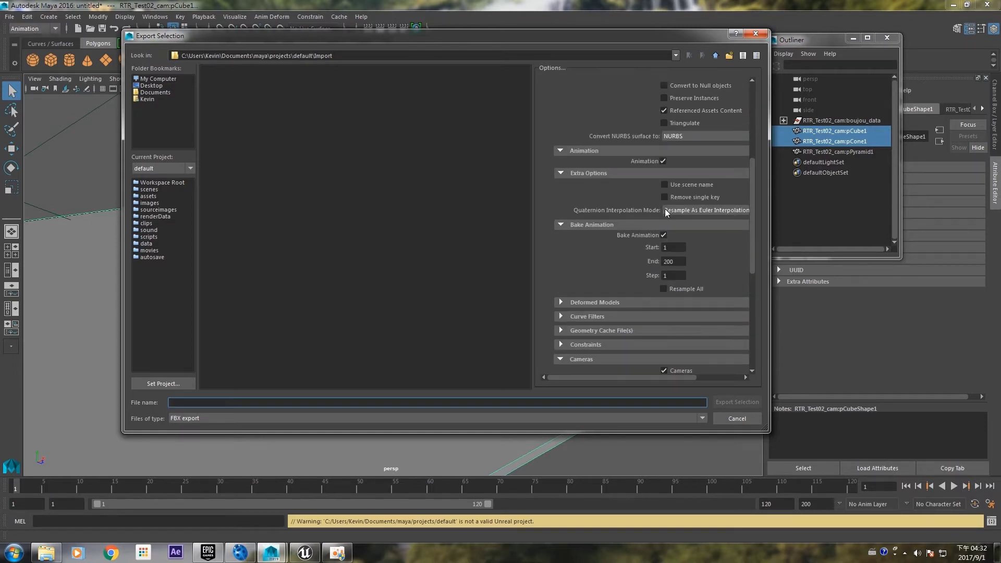
{"action": "left_click", "coordinate": [663, 161]}
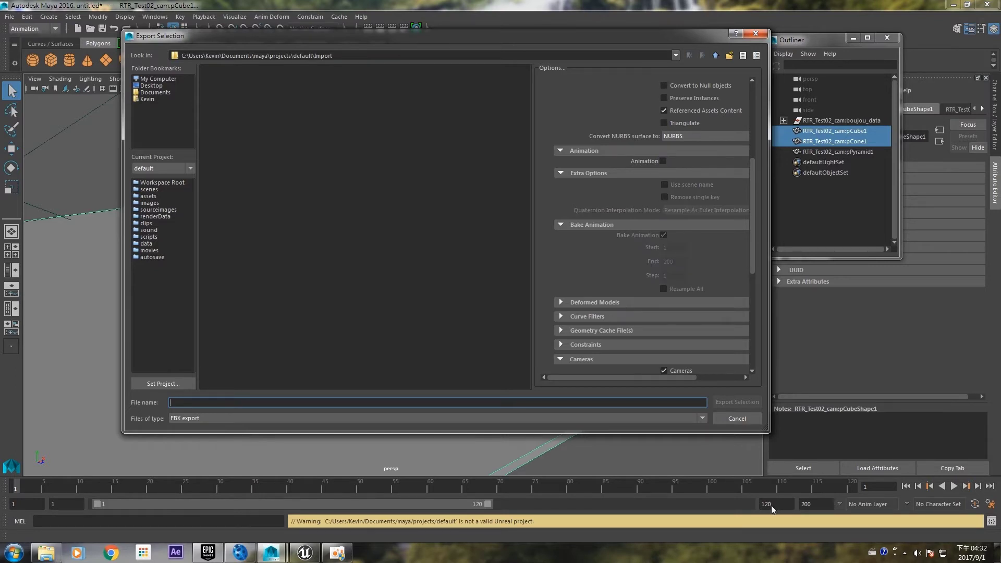
{"action": "left_click", "coordinate": [752, 417]}
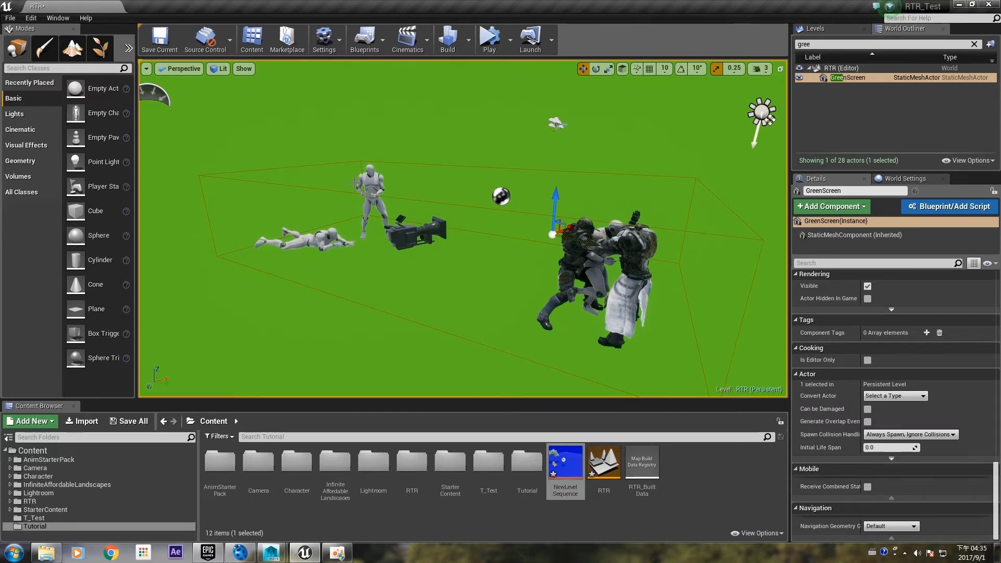
Hide the GreenScreen actor to reveal the park backdrop
{"action": "left_click", "coordinate": [850, 78]}
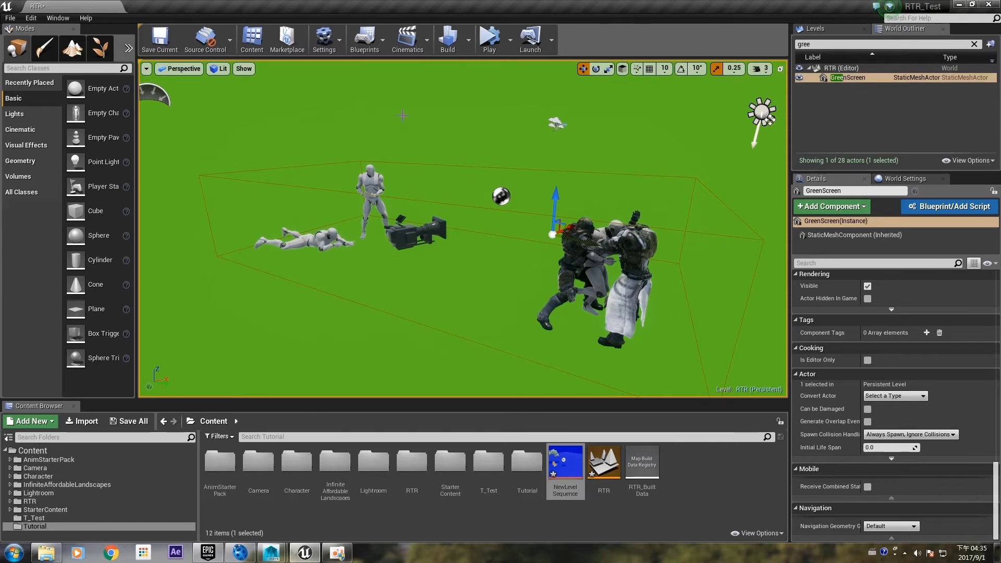
{"action": "left_click", "coordinate": [868, 286]}
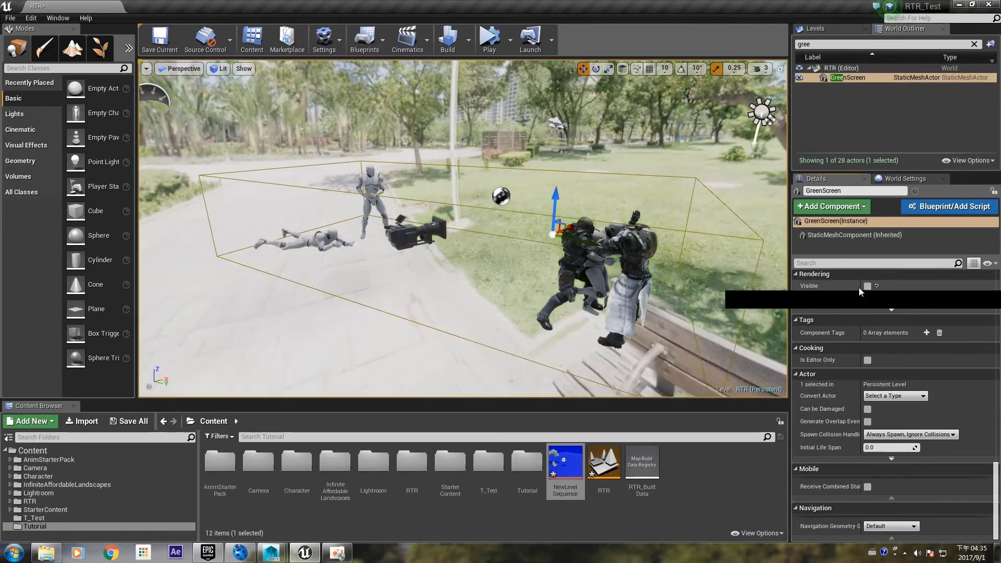
{"action": "left_click_drag", "start_coordinate": [452, 167], "coordinate": [311, 164]}
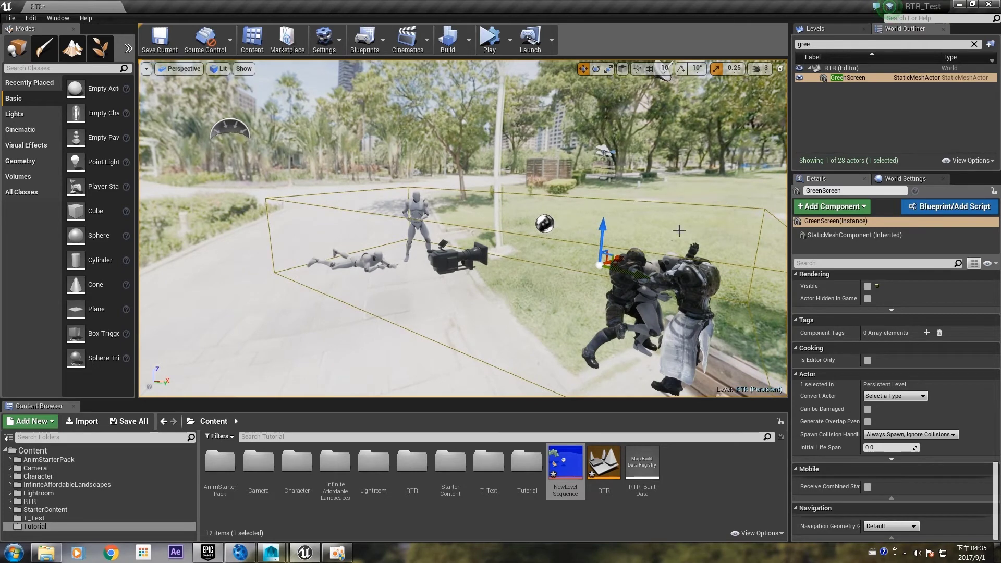
{"action": "left_click_drag", "start_coordinate": [529, 215], "coordinate": [501, 245]}
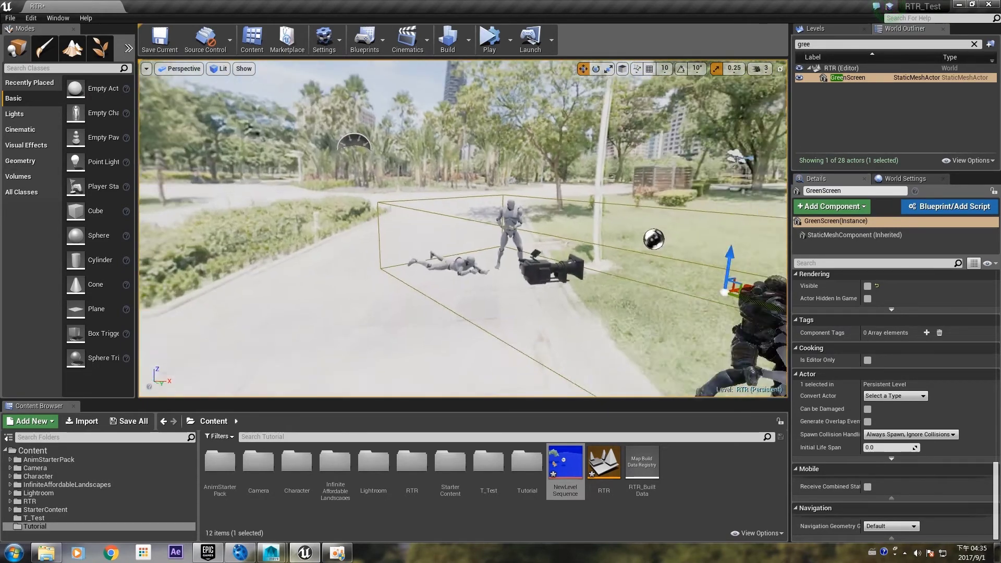
{"action": "right_click_drag", "start_coordinate": [501, 245], "coordinate": [469, 235]}
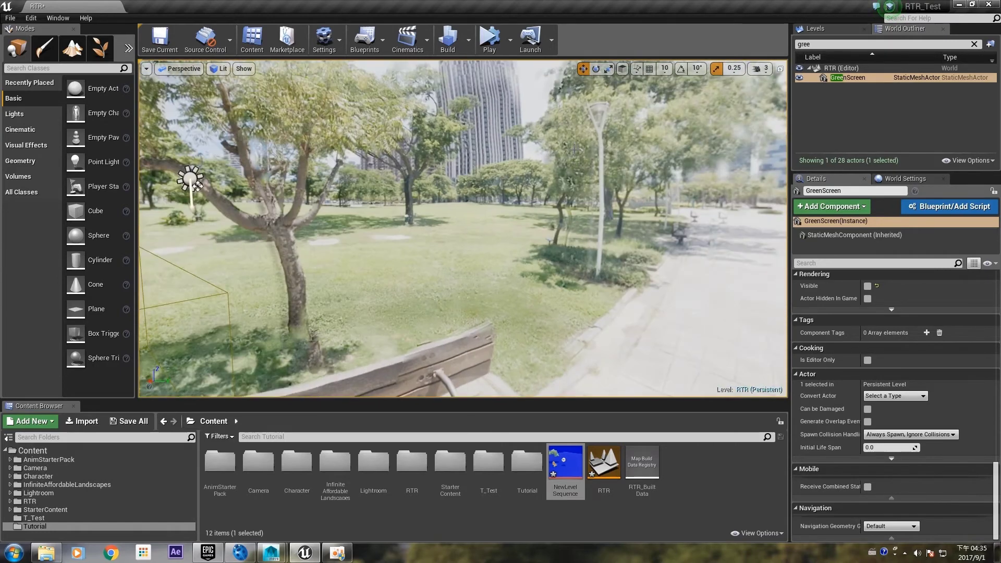
Select the Environment sphere and open its Env_HDRI_01_Mat material
{"action": "left_click", "coordinate": [192, 180]}
{"action": "right_click_drag", "start_coordinate": [192, 180], "coordinate": [130, 183]}
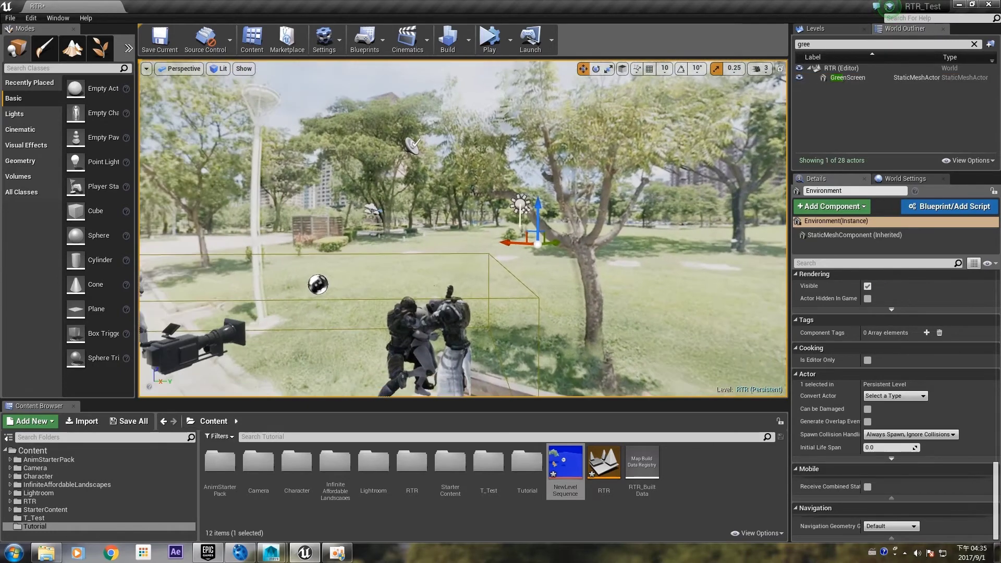
{"action": "right_click_drag", "start_coordinate": [587, 198], "coordinate": [574, 208]}
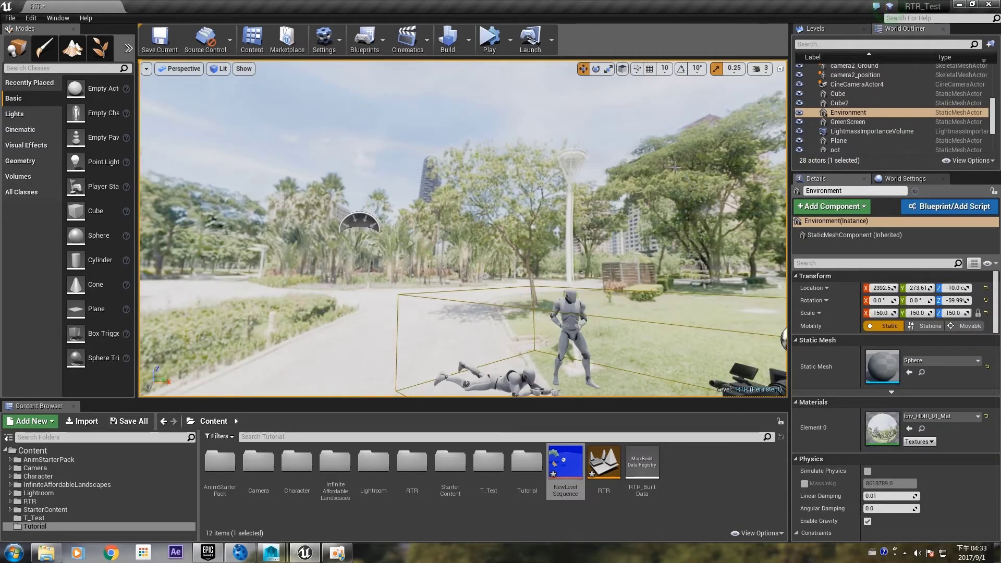
{"action": "right_click_drag", "start_coordinate": [673, 168], "coordinate": [667, 221]}
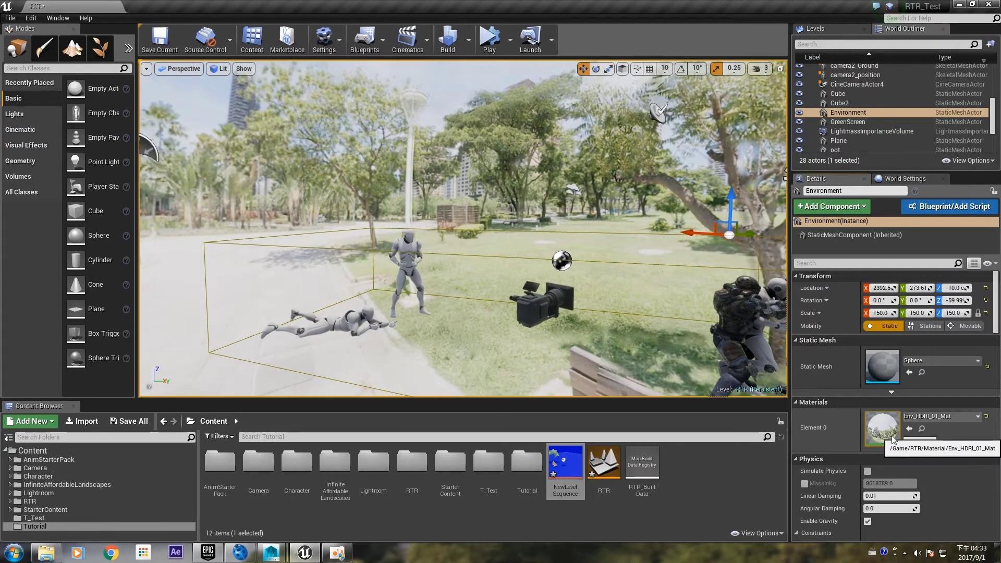
{"action": "double_click", "coordinate": [894, 439]}
Inspect the Env_HDRI_01 panorama texture, then close it and the HDRI material editor
{"action": "double_click", "coordinate": [369, 207]}
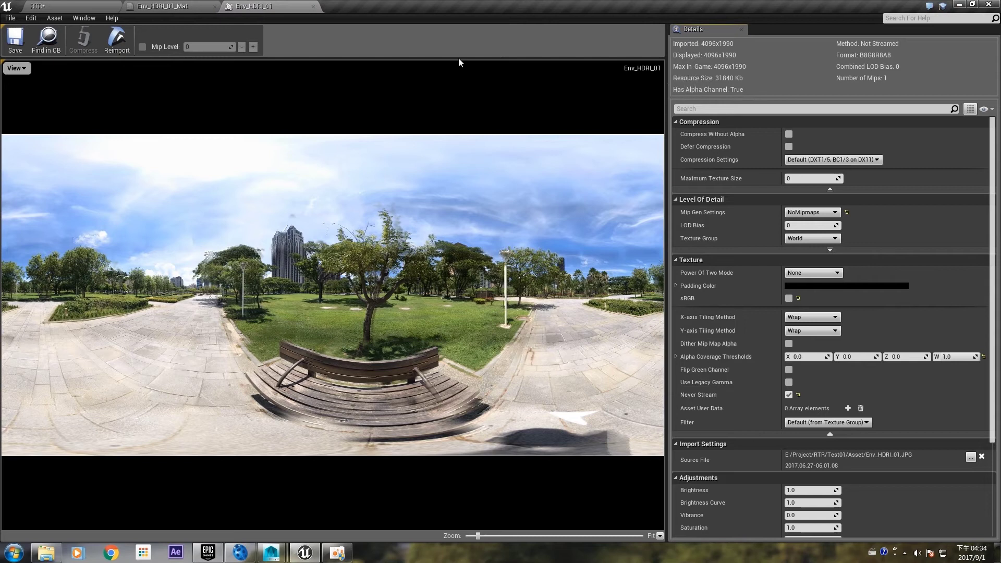
{"action": "left_click", "coordinate": [314, 6]}
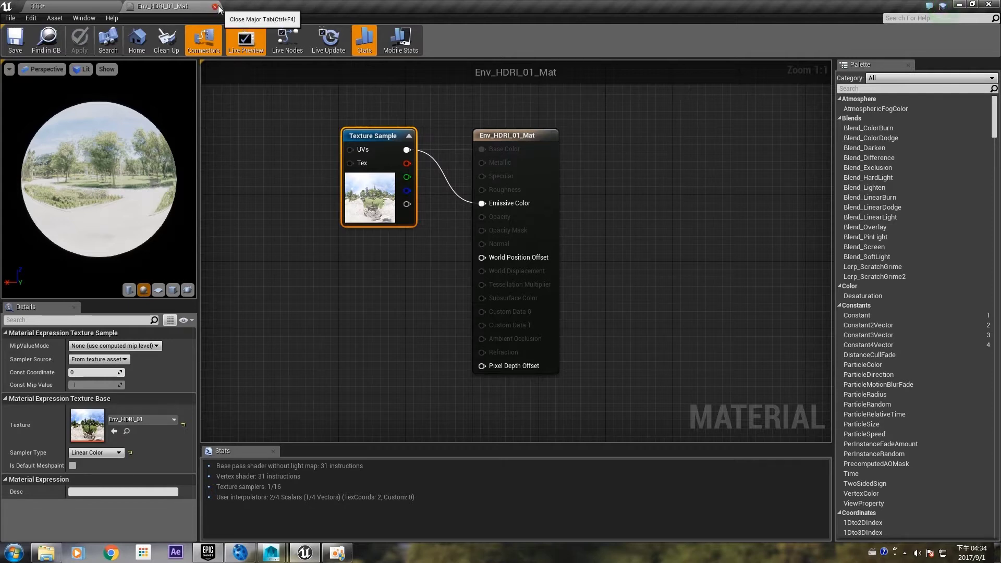
{"action": "left_click", "coordinate": [214, 6]}
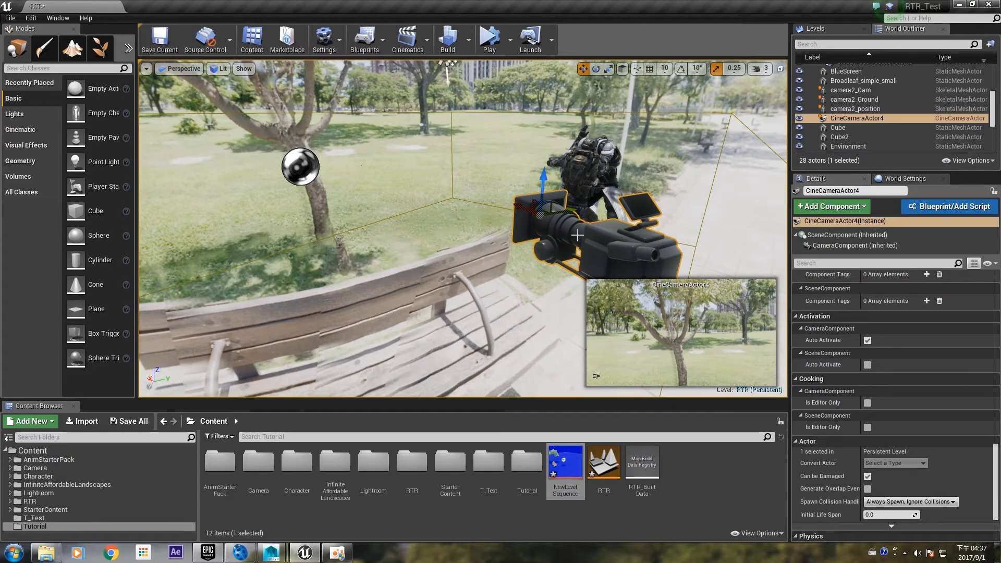
{"action": "double_click", "coordinate": [866, 118]}
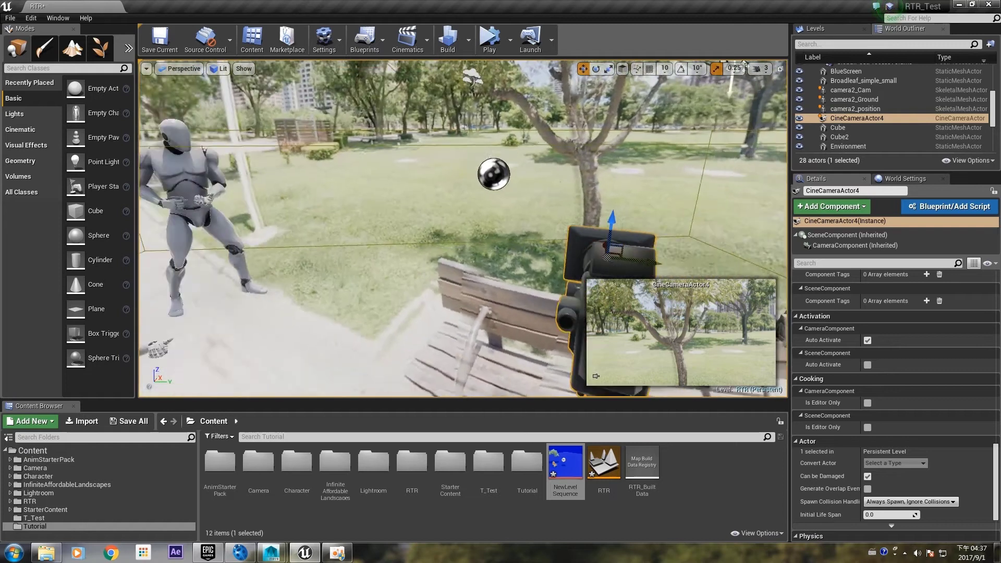
{"action": "left_click", "coordinate": [879, 100]}
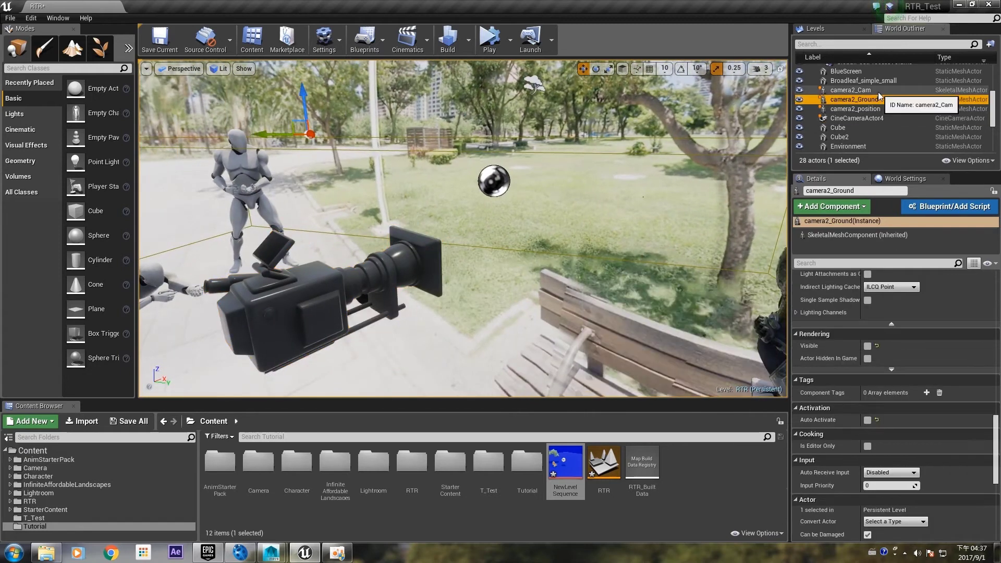
{"action": "left_click", "coordinate": [874, 108], "text": "ctrl"}
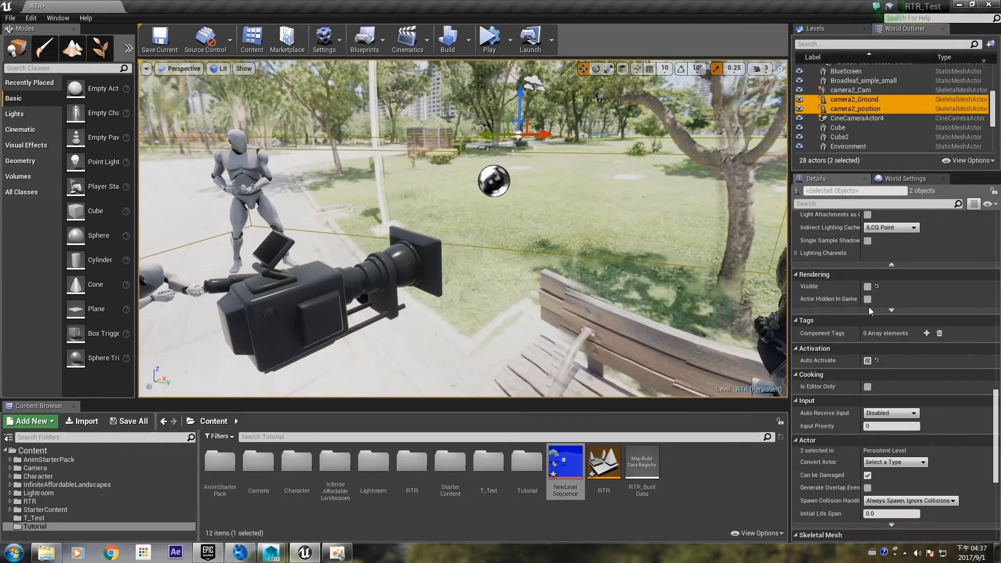
{"action": "left_click", "coordinate": [868, 287]}
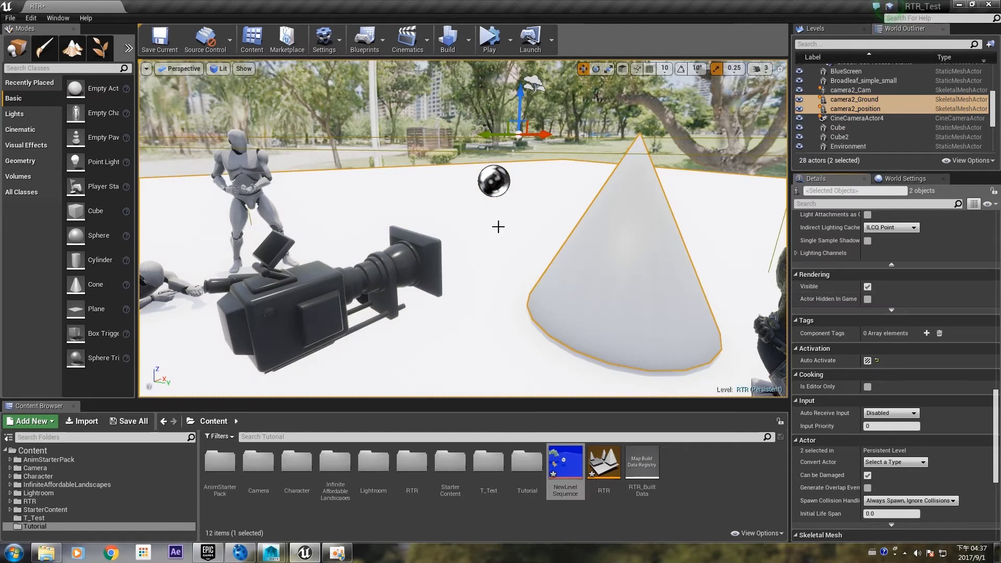
{"action": "left_click_drag", "start_coordinate": [510, 237], "coordinate": [524, 225]}
{"action": "right_click_drag", "start_coordinate": [497, 197], "coordinate": [498, 197]}
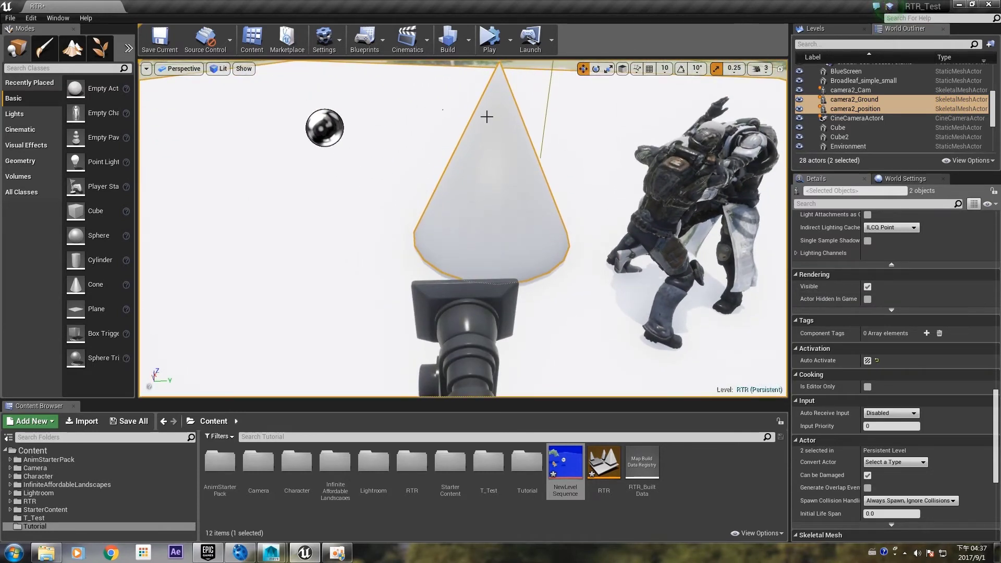
{"action": "left_click", "coordinate": [868, 287]}
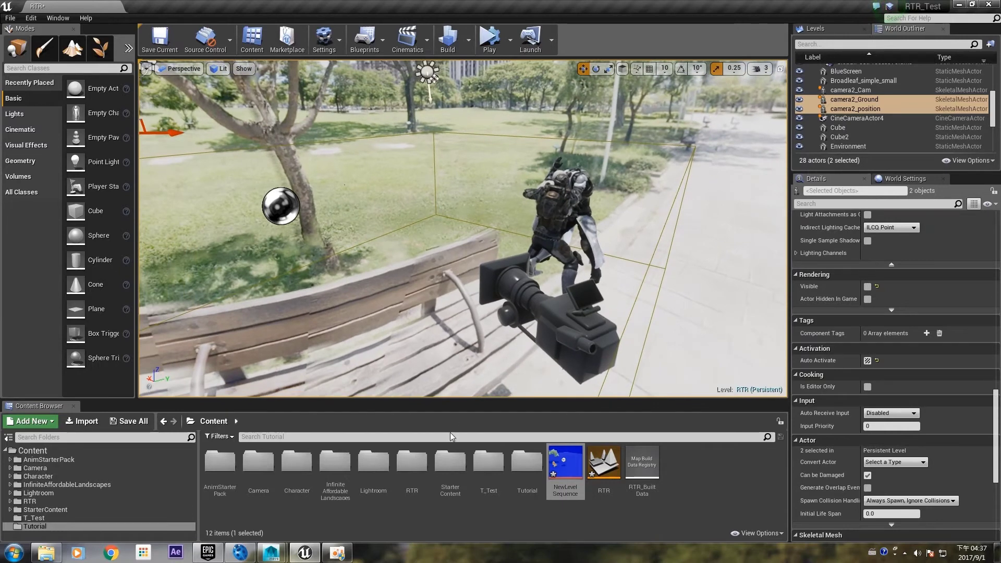
Open NewLevelSequence, enlarge the Sequencer panel and scrub the animation to frame 116
{"action": "double_click", "coordinate": [571, 466]}
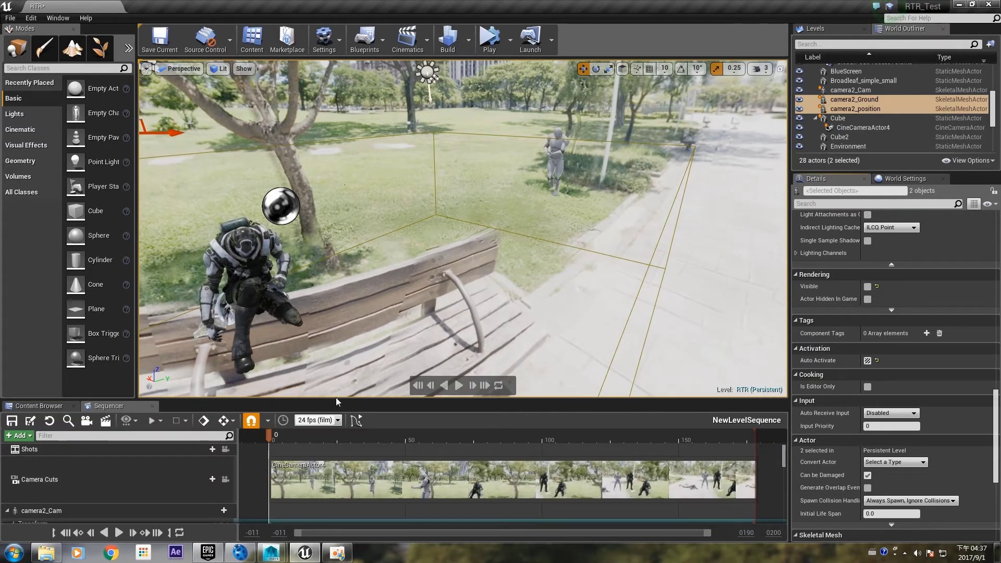
{"action": "left_click_drag", "start_coordinate": [335, 398], "coordinate": [335, 344]}
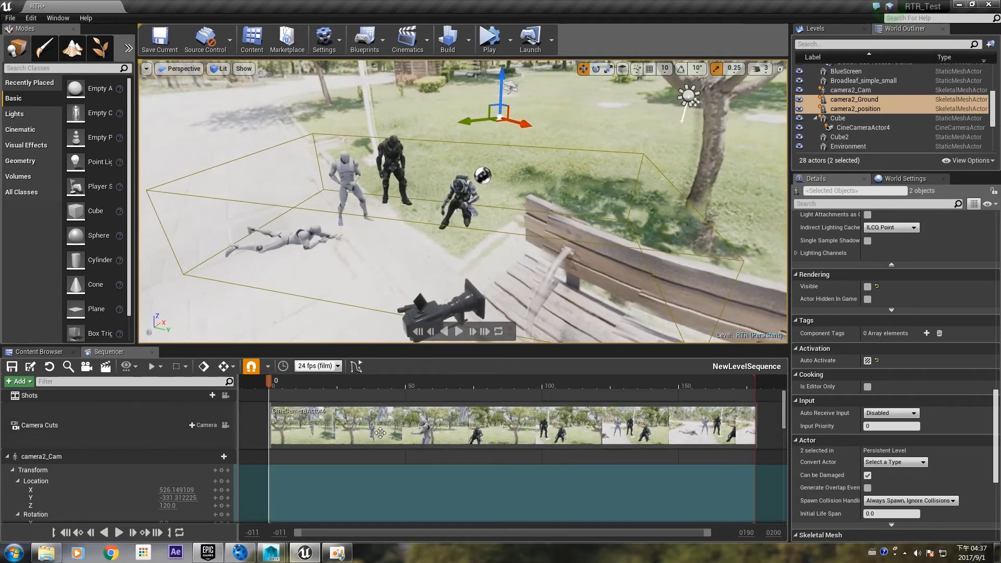
{"action": "left_click_drag", "start_coordinate": [364, 386], "coordinate": [664, 381]}
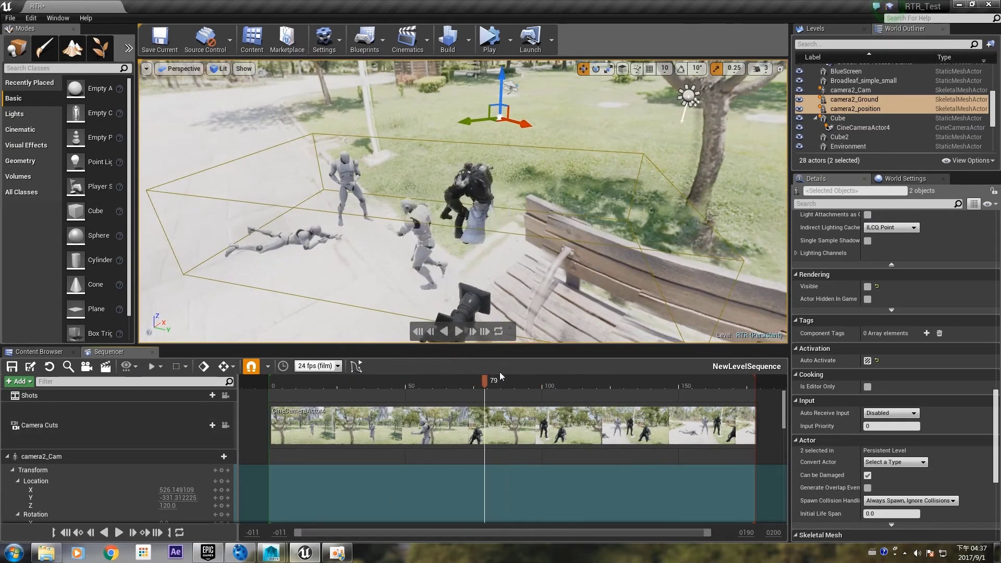
{"action": "left_click_drag", "start_coordinate": [500, 376], "coordinate": [586, 383]}
Lock the viewport to the shot camera, play from frame 20 and scrub the fight's ending to frame 134
{"action": "left_click", "coordinate": [225, 396]}
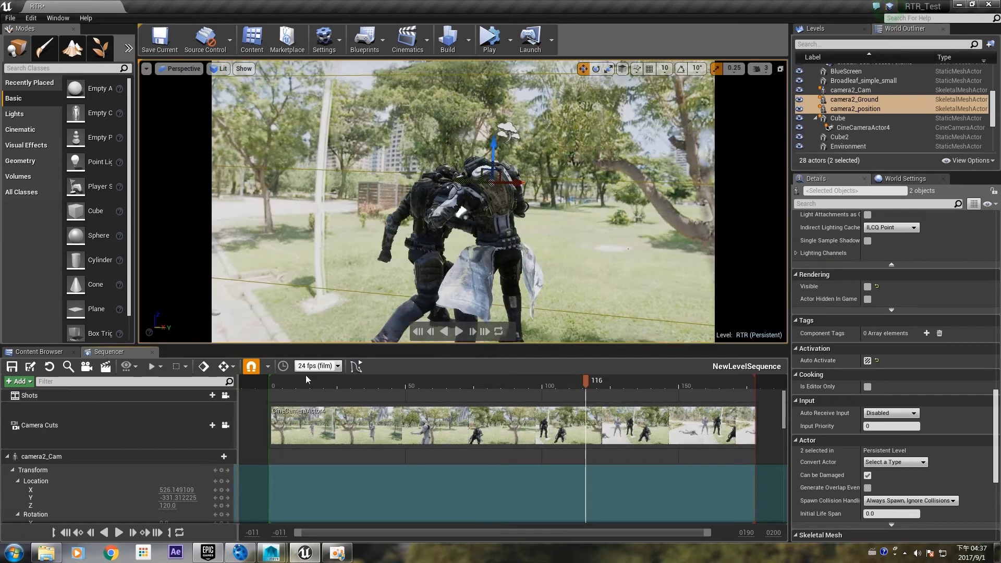
{"action": "left_click_drag", "start_coordinate": [315, 383], "coordinate": [335, 382]}
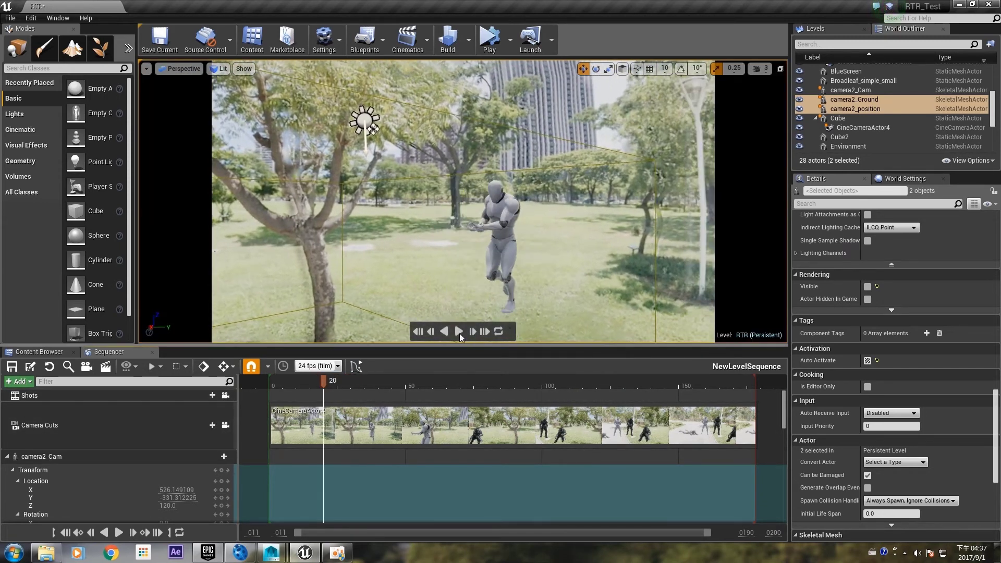
{"action": "left_click", "coordinate": [458, 332]}
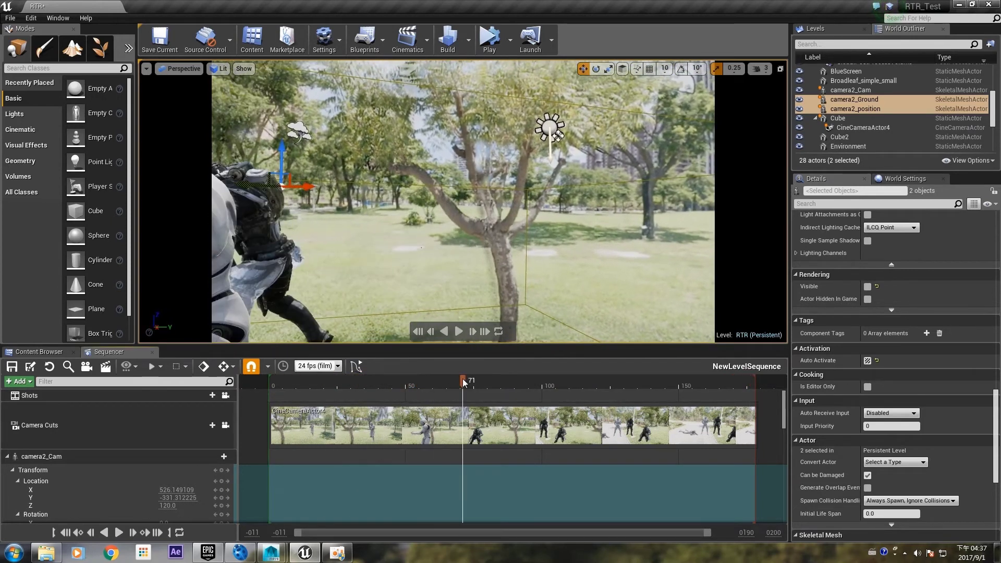
{"action": "left_click", "coordinate": [605, 387]}
{"action": "left_click_drag", "start_coordinate": [605, 388], "coordinate": [636, 385]}
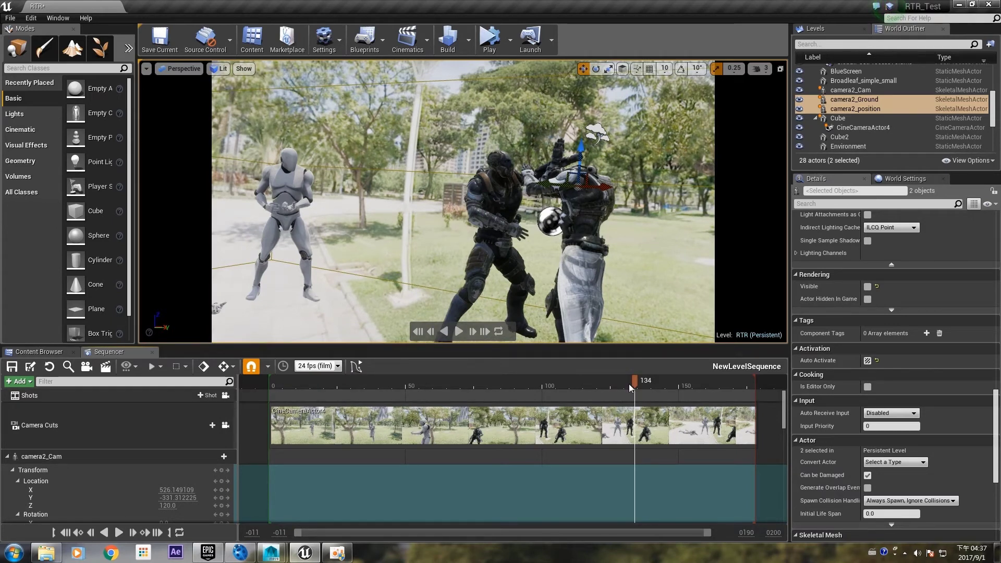
{"action": "left_click_drag", "start_coordinate": [637, 389], "coordinate": [662, 382]}
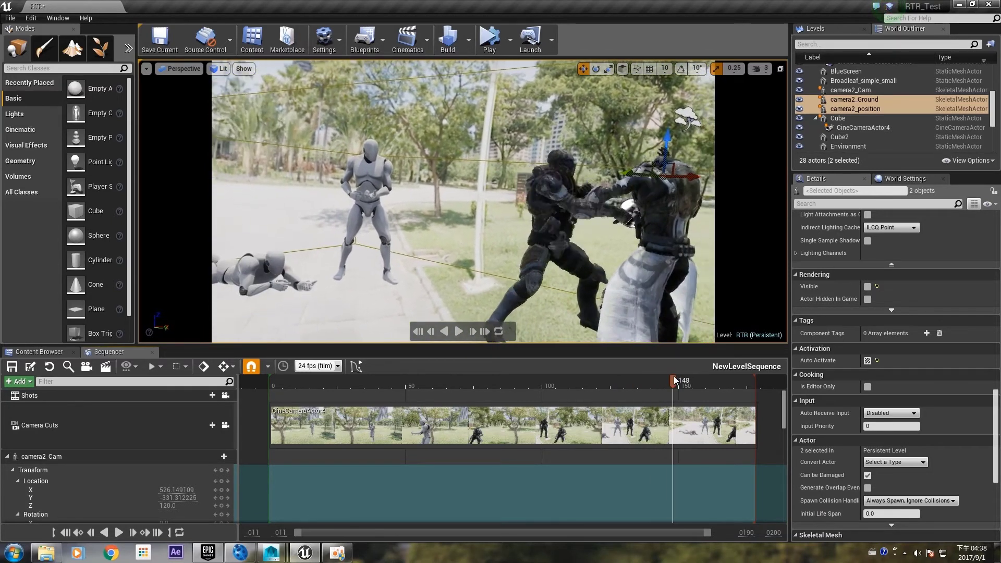
Select Trooper_Lead and its animation section in the sequence tracks
{"action": "left_click", "coordinate": [632, 209]}
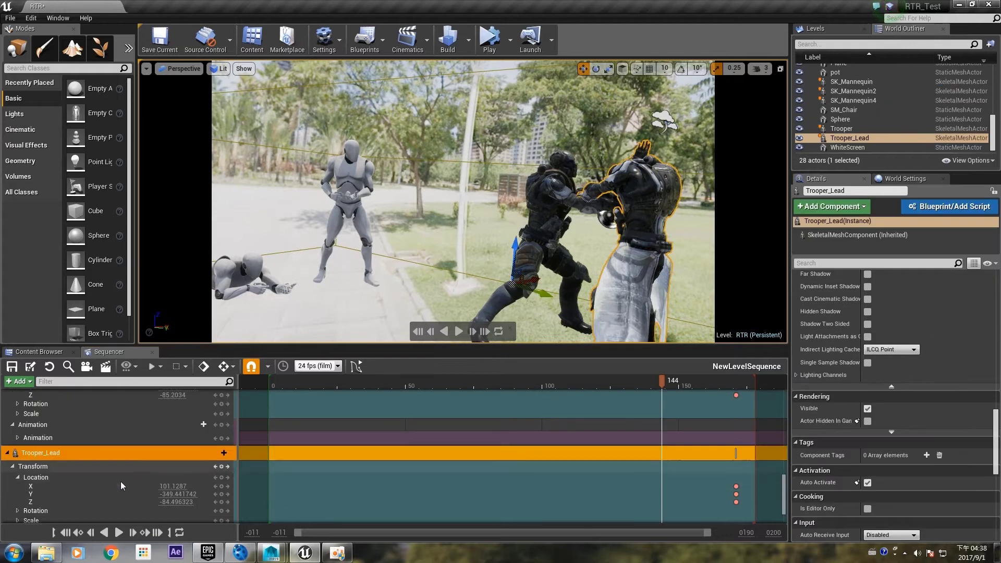
{"action": "left_click", "coordinate": [222, 467]}
{"action": "scroll", "coordinate": [92, 451], "scroll_direction": "down", "scroll_amount": 2}
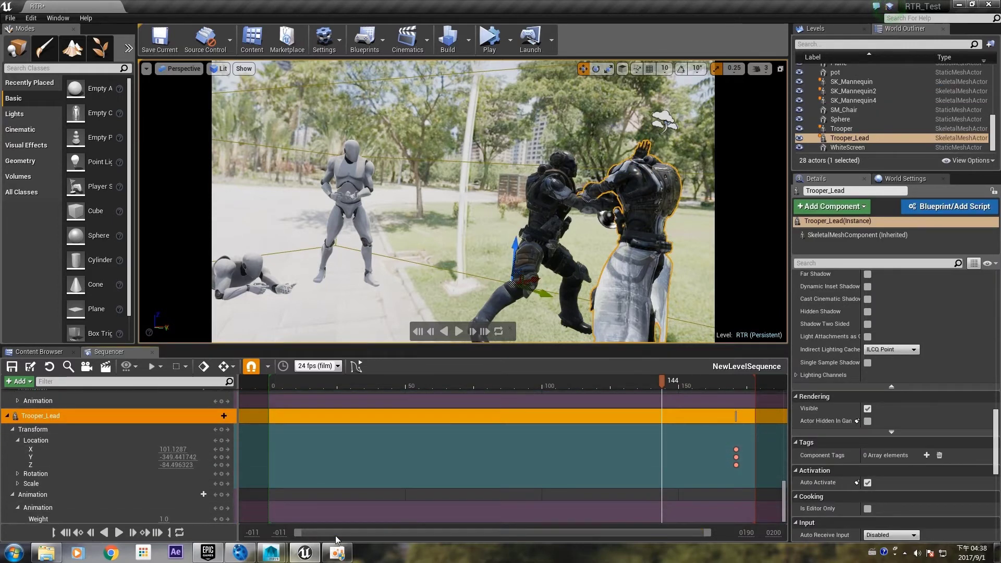
{"action": "left_click", "coordinate": [363, 521]}
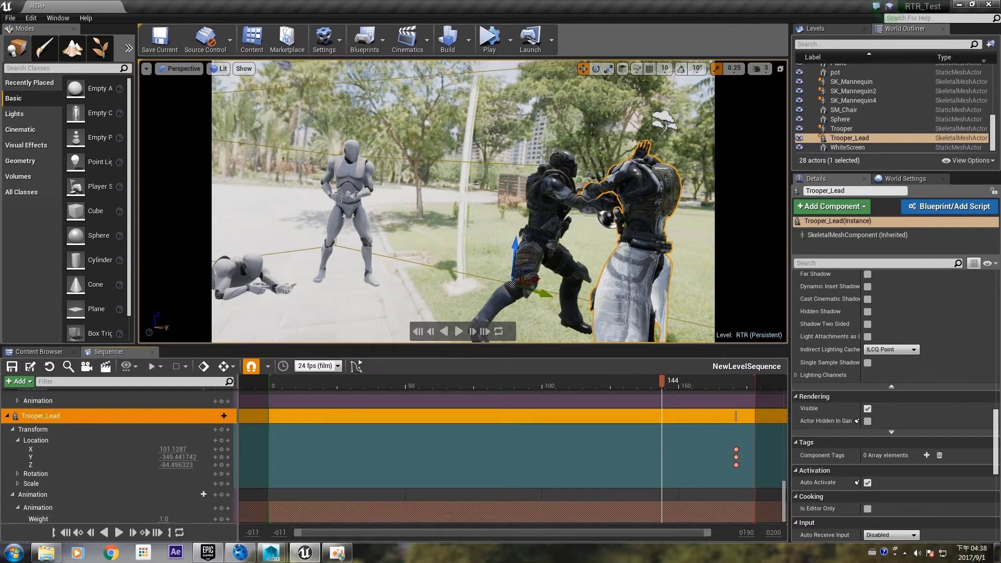
Select SK_Mannequin2 and enable Looping on its Idle_Rifle_Hip_Break2 animation
{"action": "left_click", "coordinate": [369, 166]}
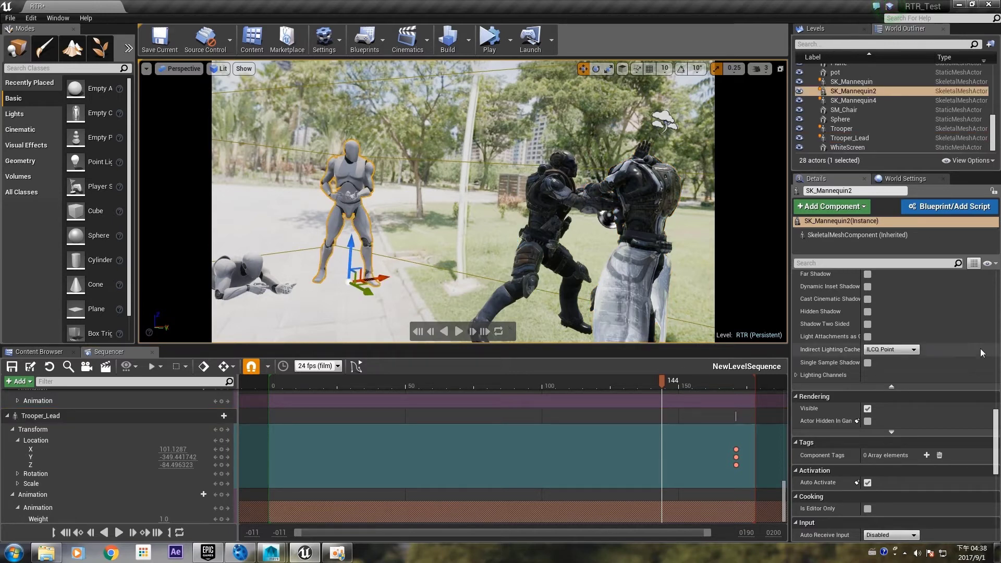
{"action": "scroll", "coordinate": [982, 353], "scroll_direction": "up", "scroll_amount": 10}
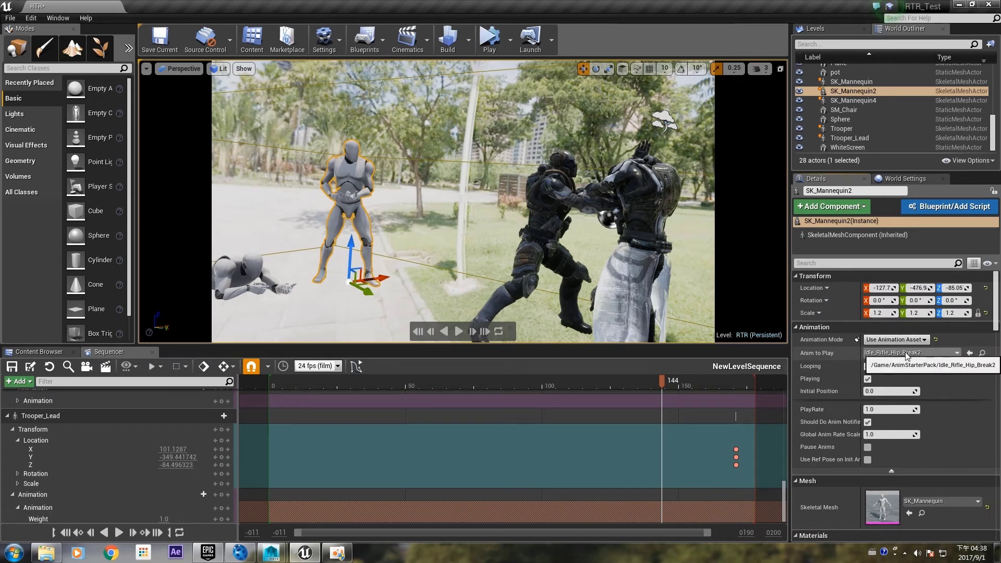
{"action": "left_click", "coordinate": [867, 368]}
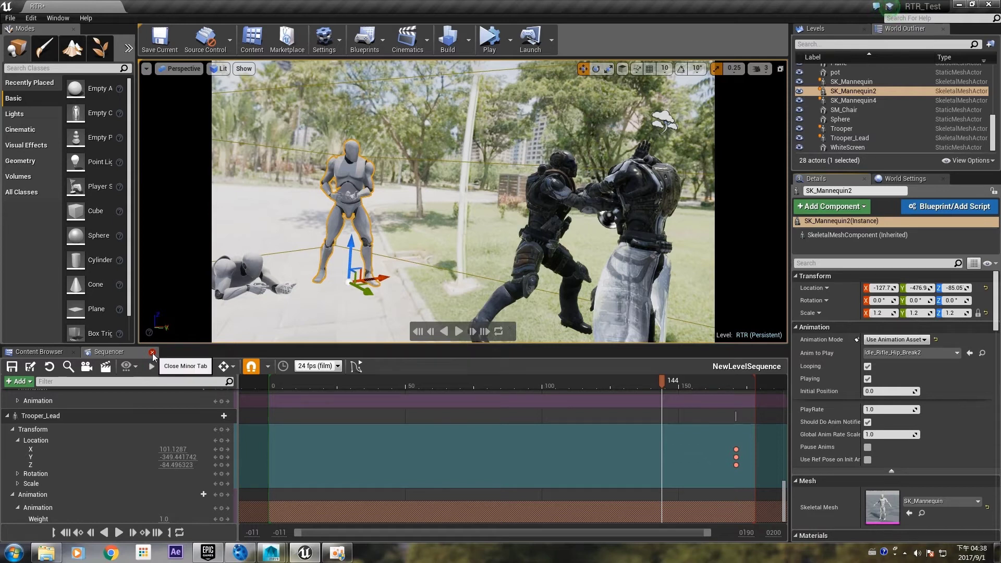
Close Sequencer, filter the World Outliner by 'gre' and tick Rendering > Visible on GreenScreen
{"action": "left_click", "coordinate": [152, 353]}
{"action": "left_click_drag", "start_coordinate": [579, 347], "coordinate": [564, 391]}
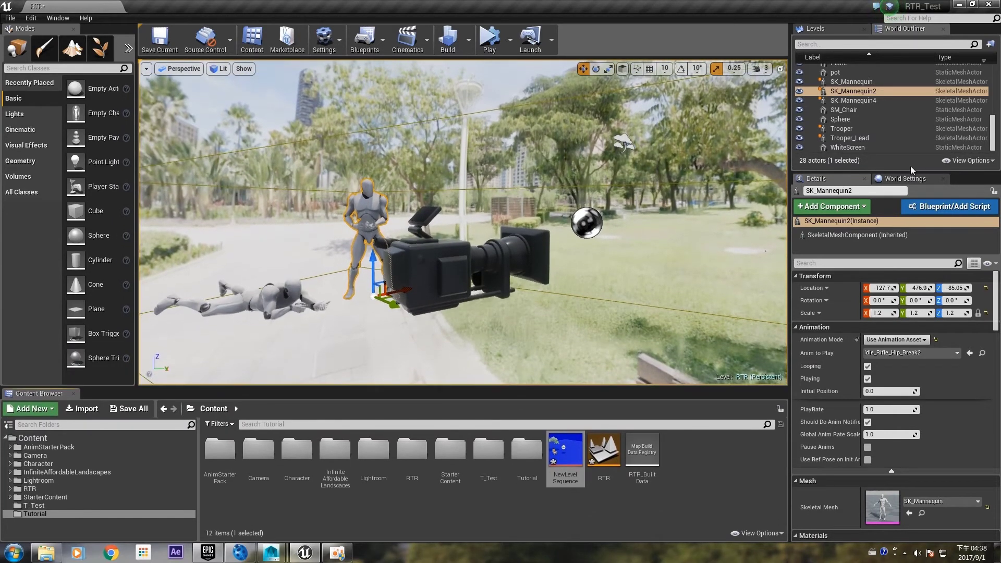
{"action": "left_click", "coordinate": [864, 45]}
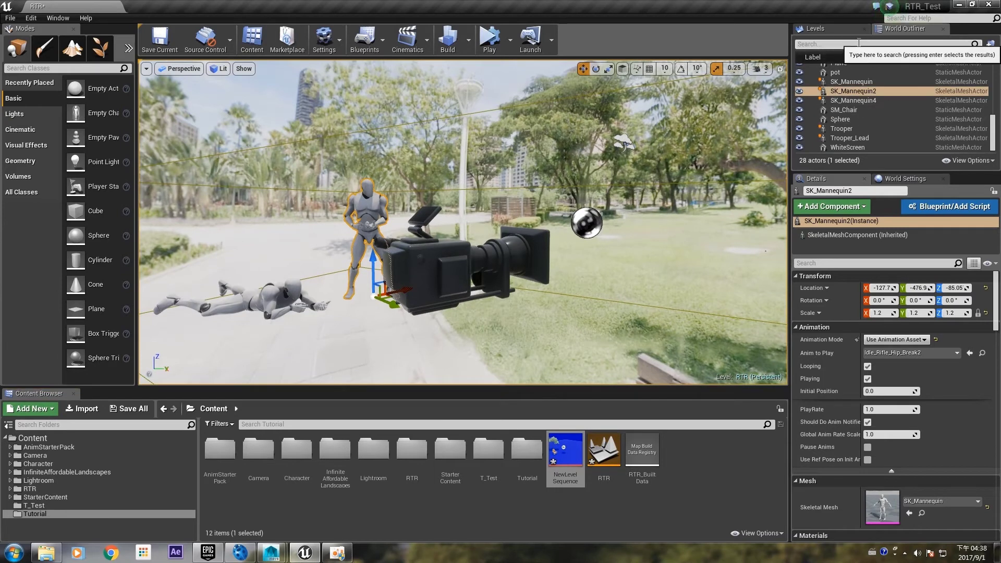
{"action": "type", "text": "gre"}
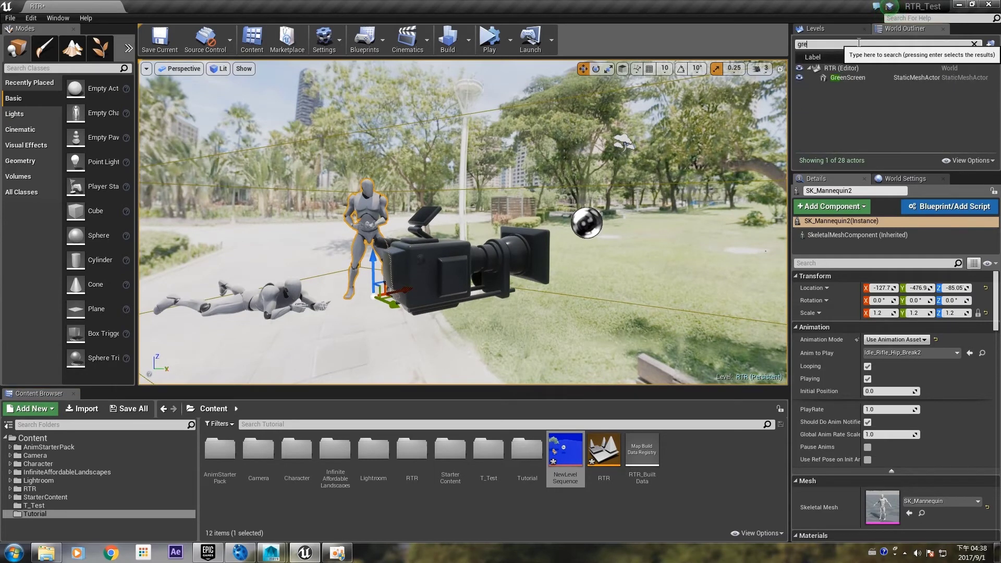
{"action": "left_click", "coordinate": [881, 77]}
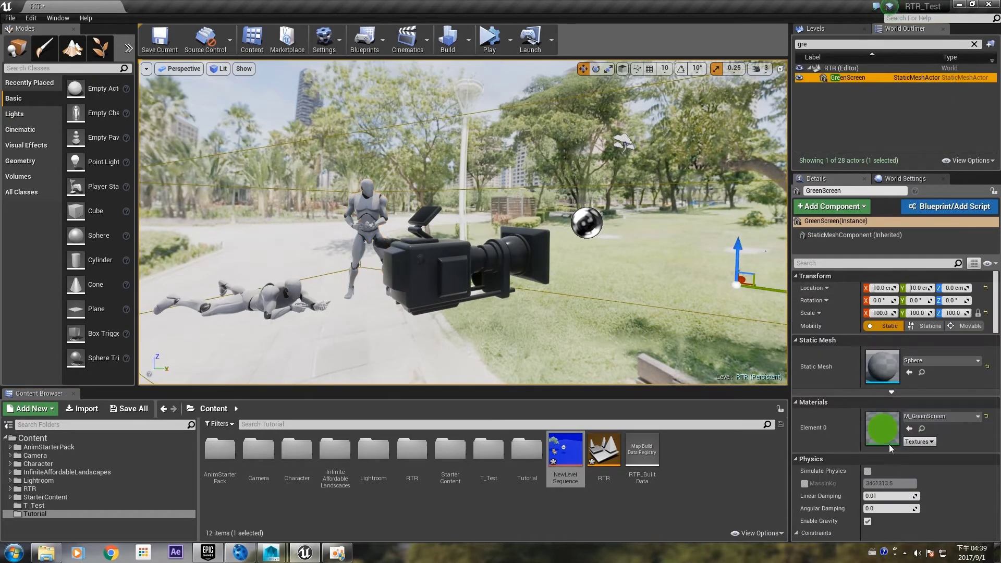
{"action": "scroll", "coordinate": [865, 358], "scroll_direction": "down", "scroll_amount": 10}
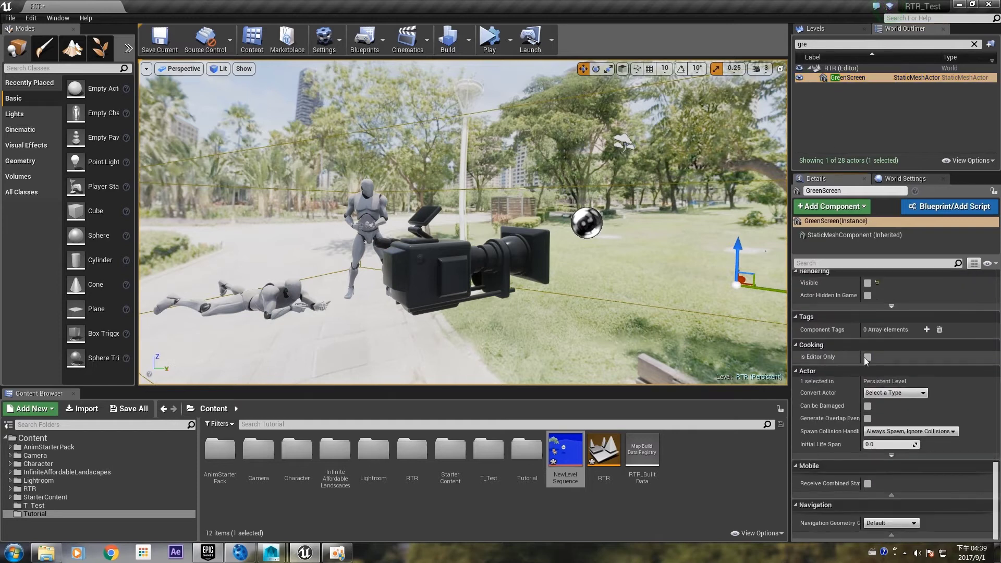
{"action": "left_click", "coordinate": [869, 286]}
Preview NewLevelSequence through the shot camera against the green backdrop, then close Sequencer and clear the filter
{"action": "double_click", "coordinate": [564, 462]}
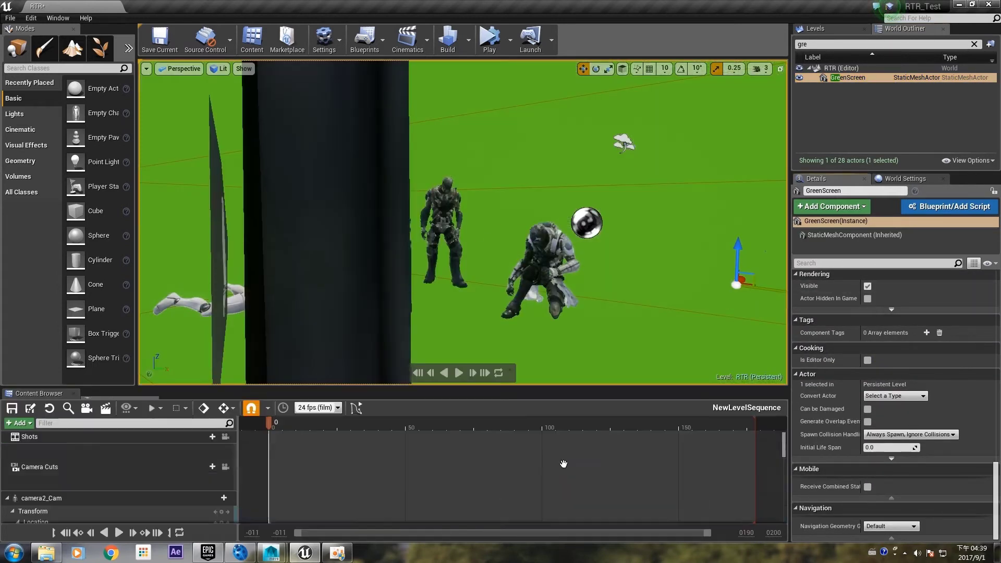
{"action": "left_click", "coordinate": [226, 437]}
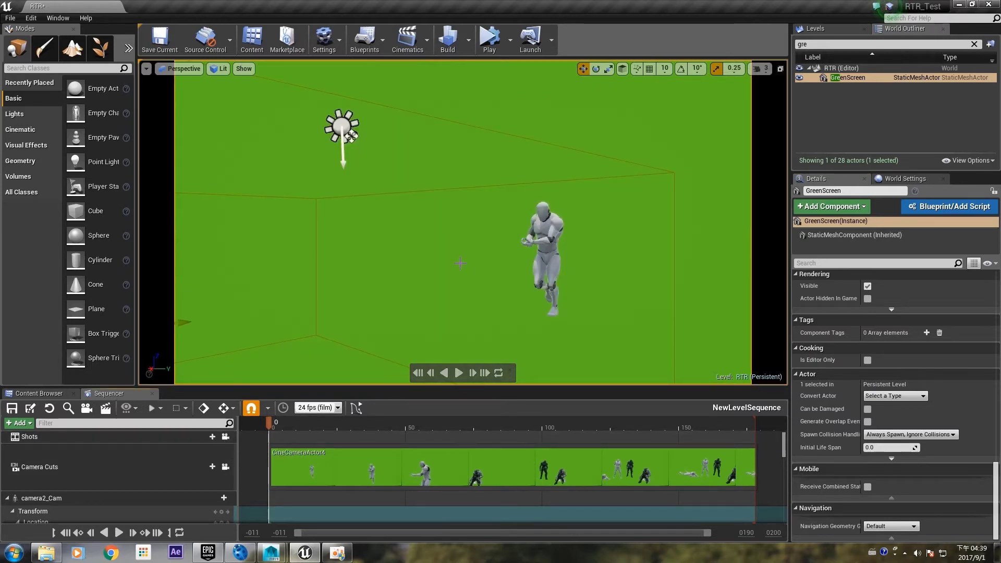
{"action": "left_click", "coordinate": [460, 373]}
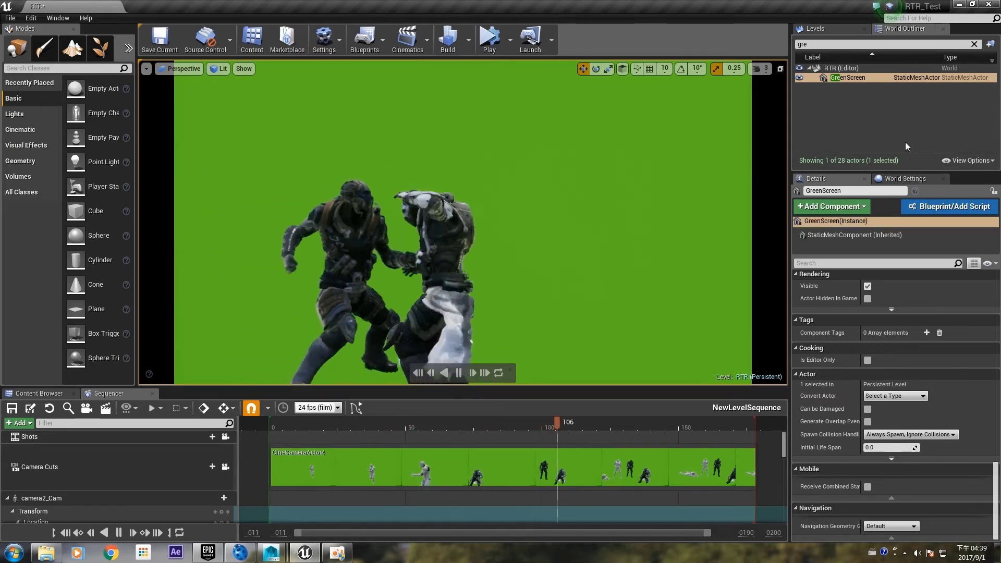
{"action": "left_click", "coordinate": [460, 374]}
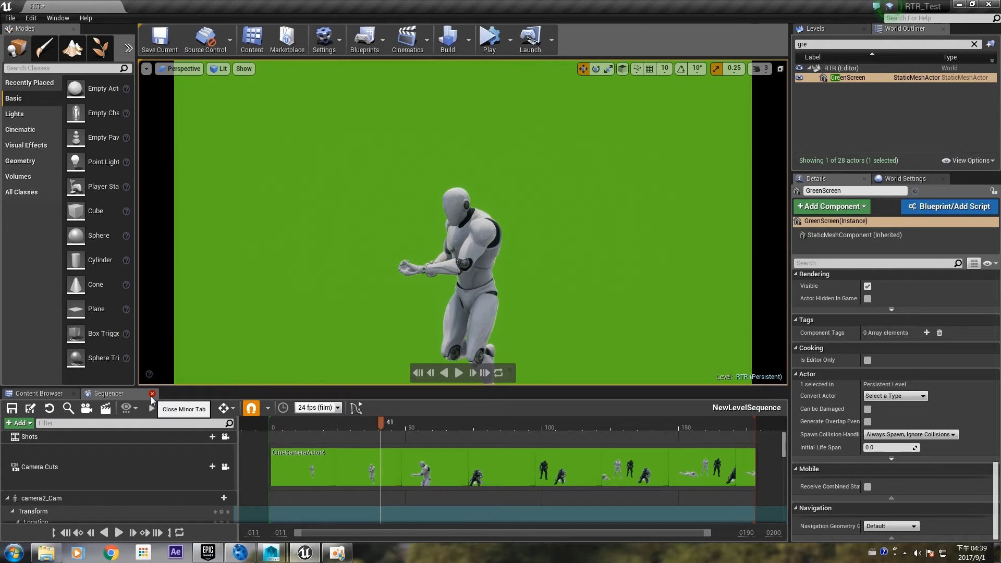
{"action": "left_click", "coordinate": [151, 394]}
{"action": "left_click", "coordinate": [974, 44]}
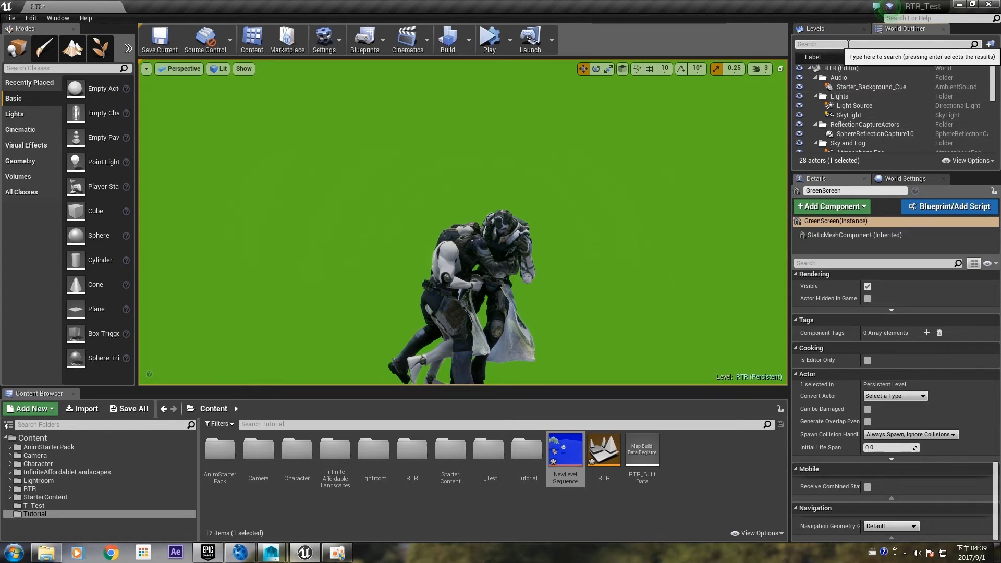
Hide GreenScreen and show WhiteScreen in the World Outliner, then reopen NewLevelSequence
{"action": "scroll", "coordinate": [841, 84], "scroll_direction": "down", "scroll_amount": 3}
{"action": "scroll", "coordinate": [840, 82], "scroll_direction": "down", "scroll_amount": 5}
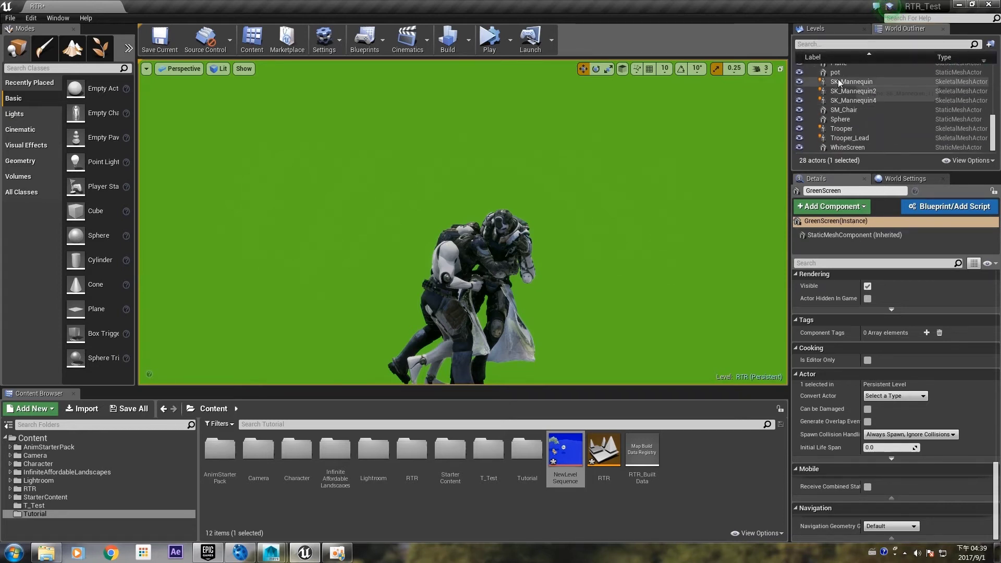
{"action": "left_click_drag", "start_coordinate": [840, 82], "coordinate": [863, 132]}
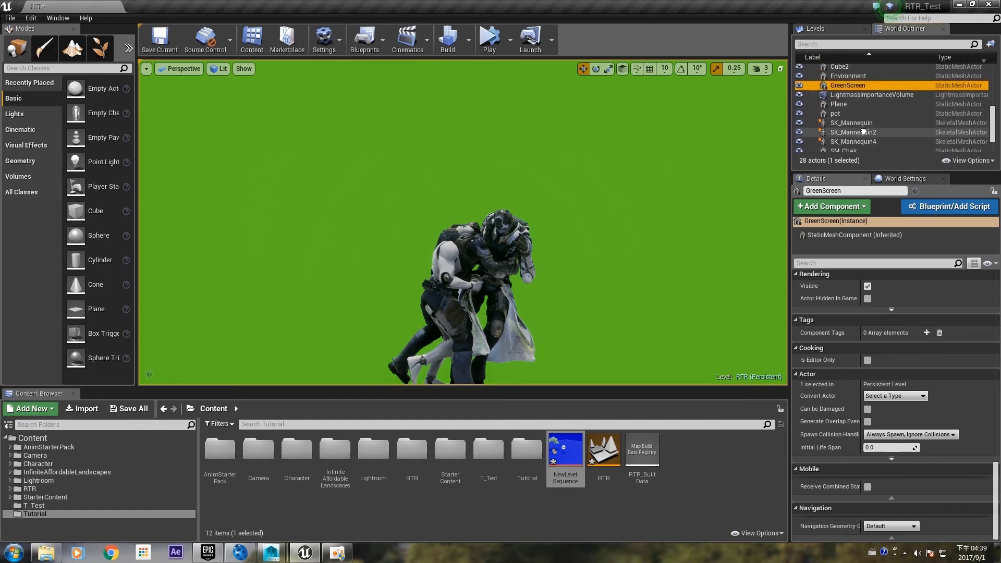
{"action": "scroll", "coordinate": [863, 132], "scroll_direction": "up", "scroll_amount": 1}
{"action": "scroll", "coordinate": [868, 96], "scroll_direction": "up", "scroll_amount": 2}
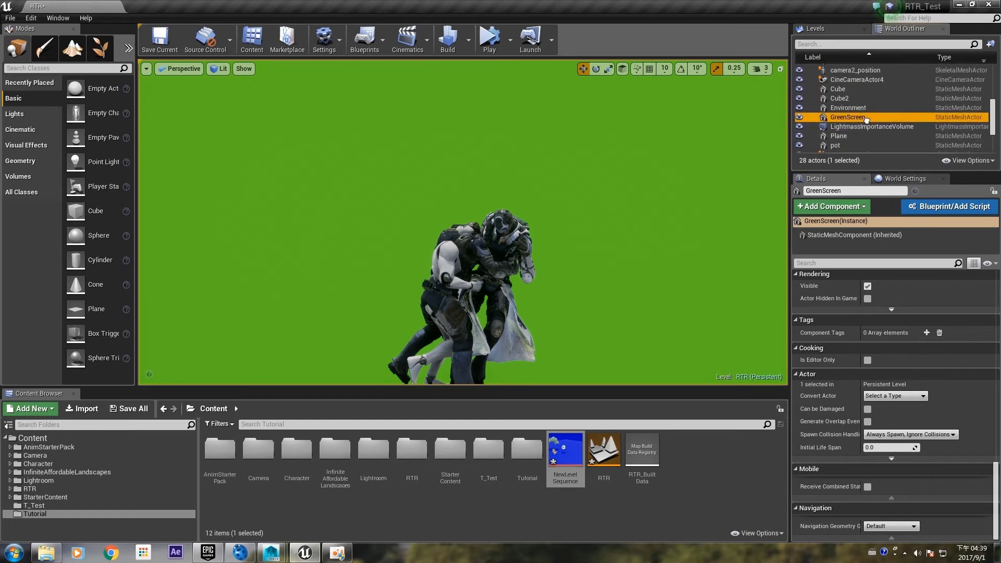
{"action": "scroll", "coordinate": [869, 104], "scroll_direction": "up", "scroll_amount": 2}
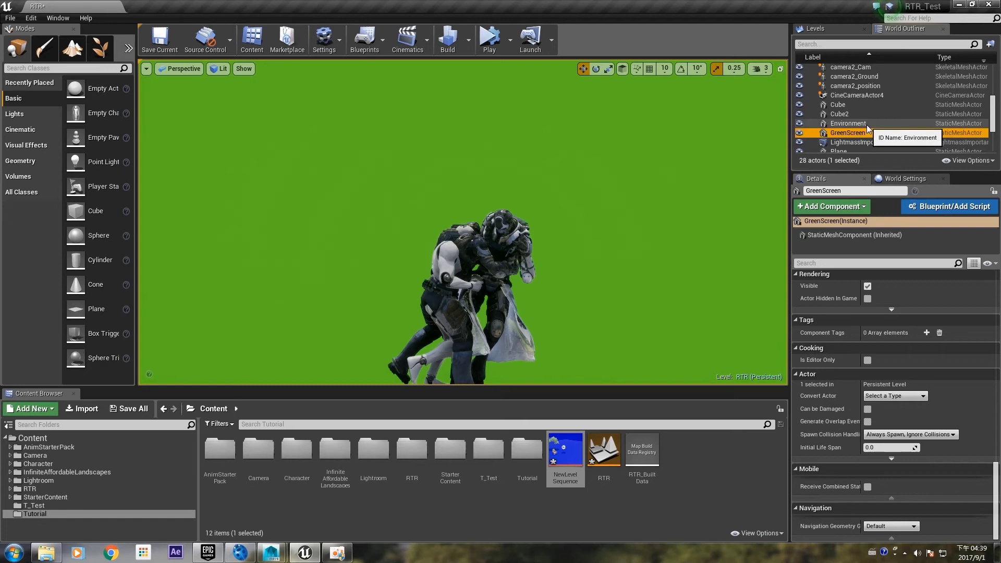
{"action": "scroll", "coordinate": [869, 125], "scroll_direction": "down", "scroll_amount": 2}
{"action": "scroll", "coordinate": [868, 68], "scroll_direction": "down", "scroll_amount": 3}
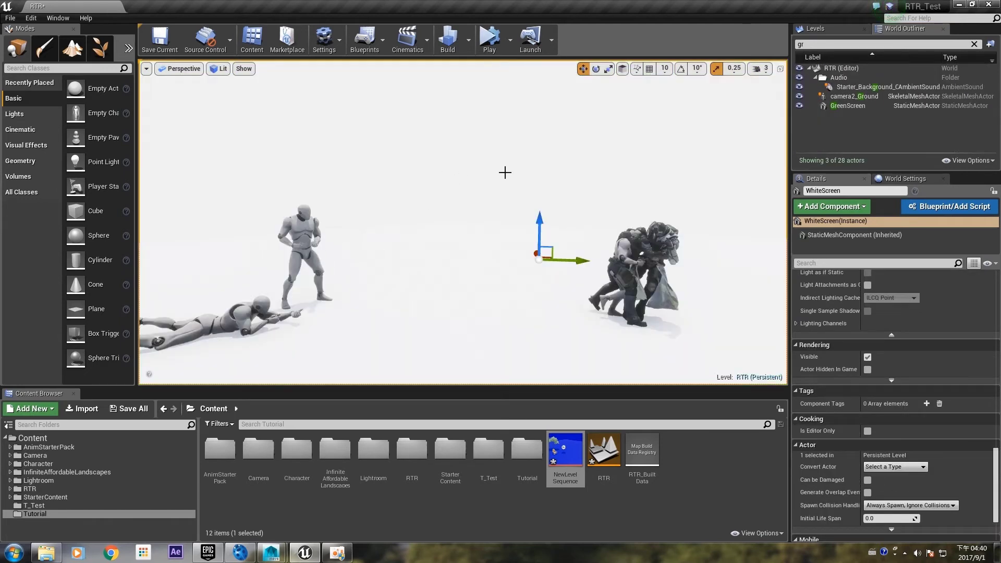
{"action": "double_click", "coordinate": [567, 479]}
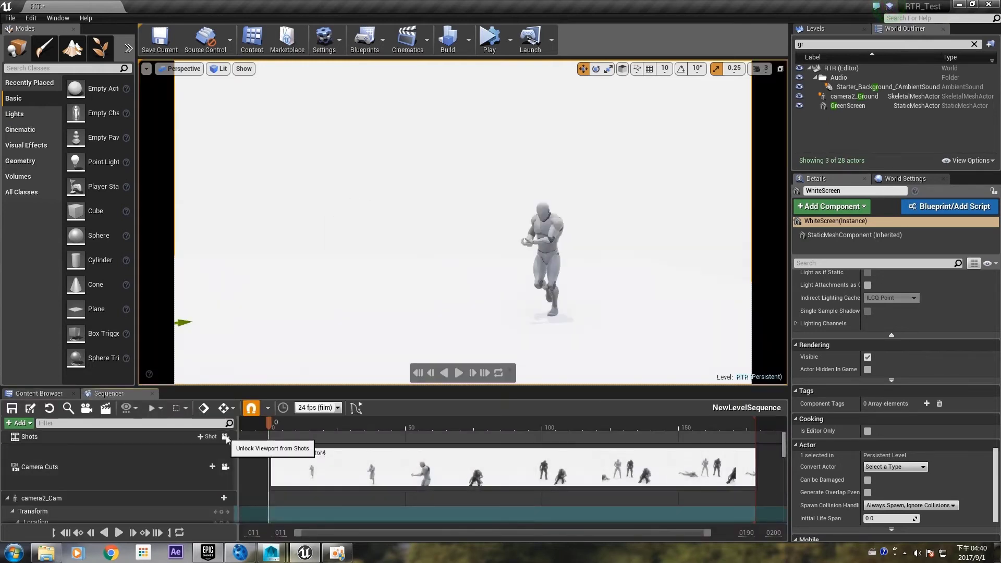
Play and pause NewLevelSequence against the white backdrop, then close Sequencer
{"action": "left_click", "coordinate": [459, 373]}
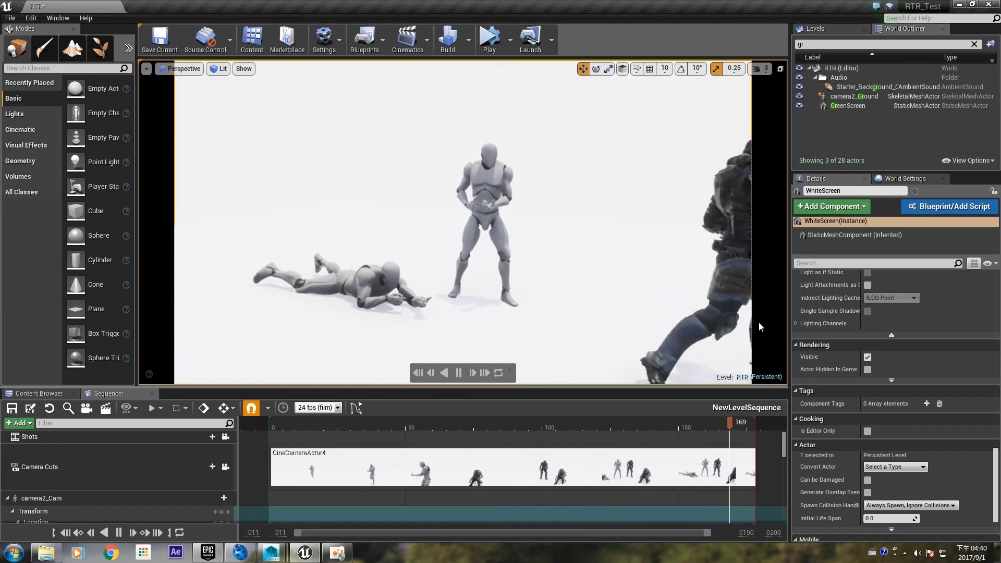
{"action": "left_click", "coordinate": [459, 372]}
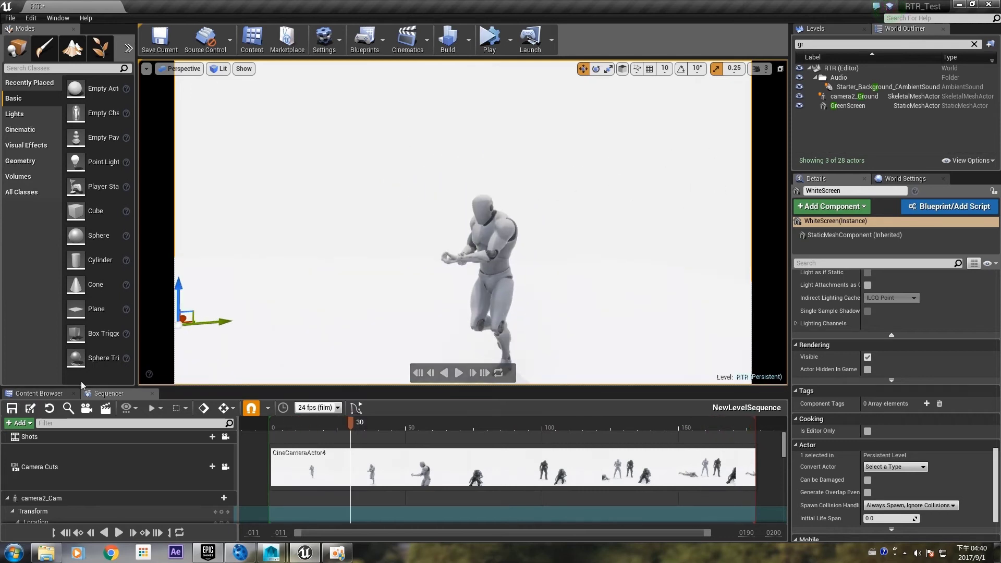
{"action": "left_click", "coordinate": [153, 394]}
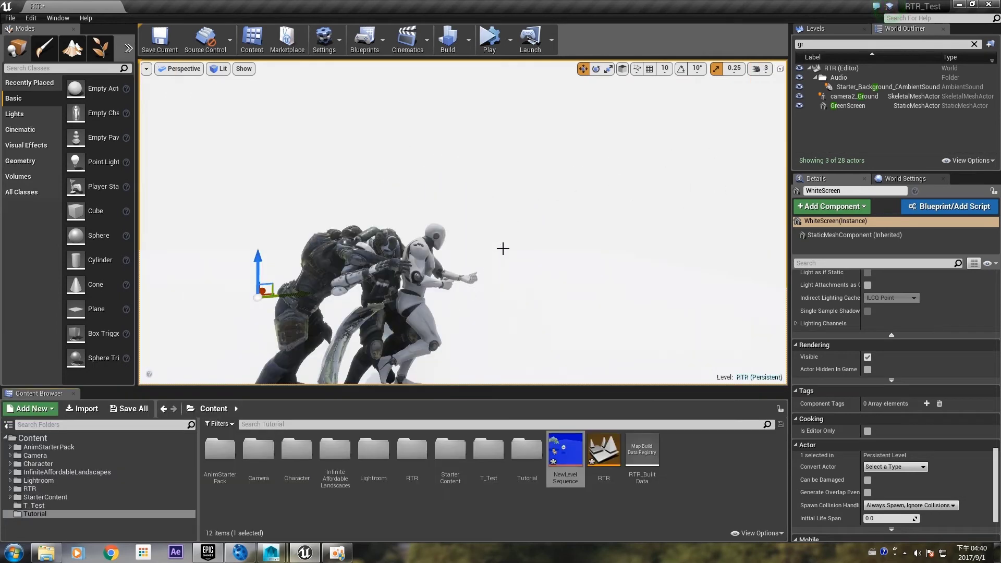
Orbit and zoom out to see all characters, then select SK_Mannequin2
{"action": "right_click_drag", "start_coordinate": [567, 209], "coordinate": [533, 215]}
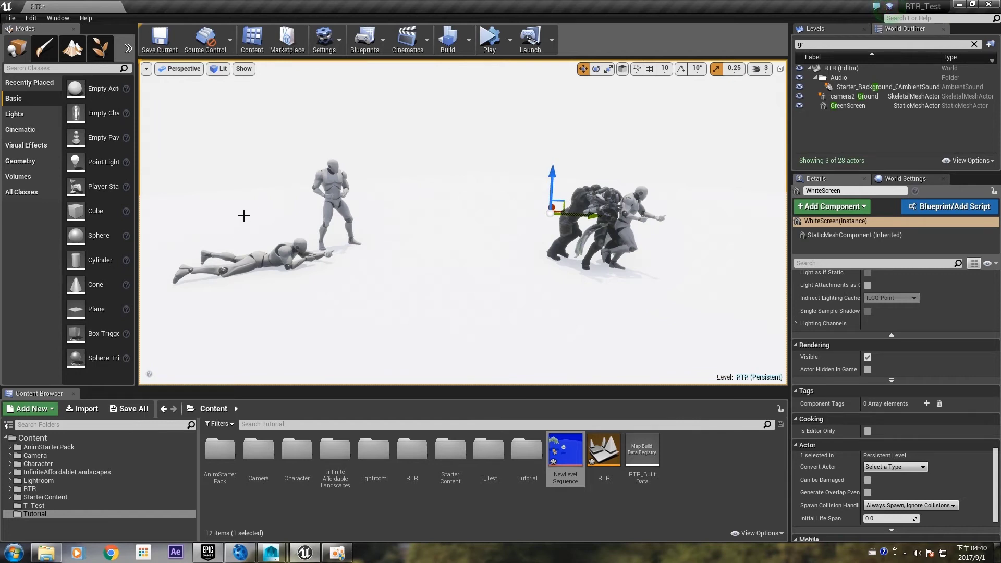
{"action": "scroll", "coordinate": [617, 235], "scroll_direction": "down", "scroll_amount": 3}
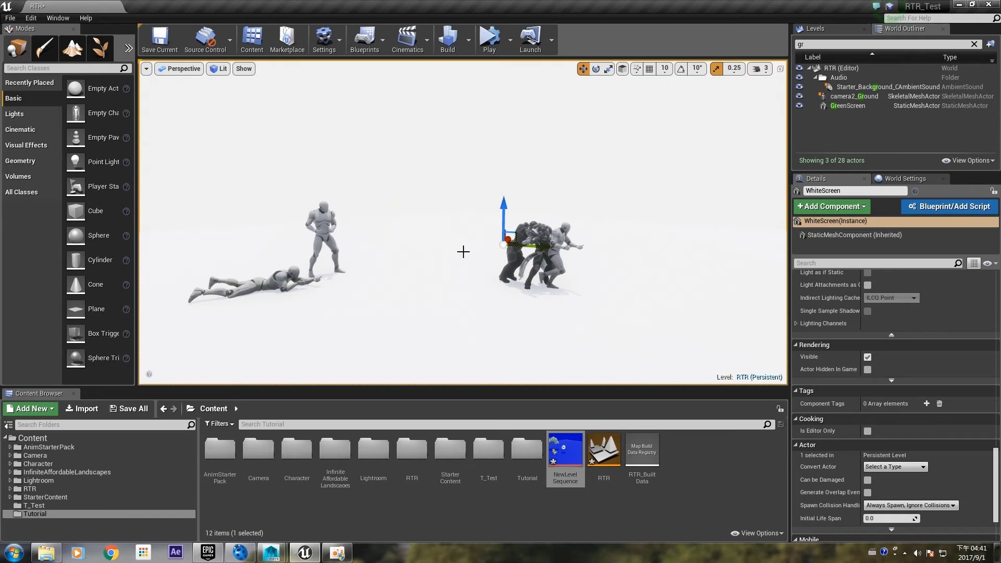
{"action": "left_click", "coordinate": [323, 234]}
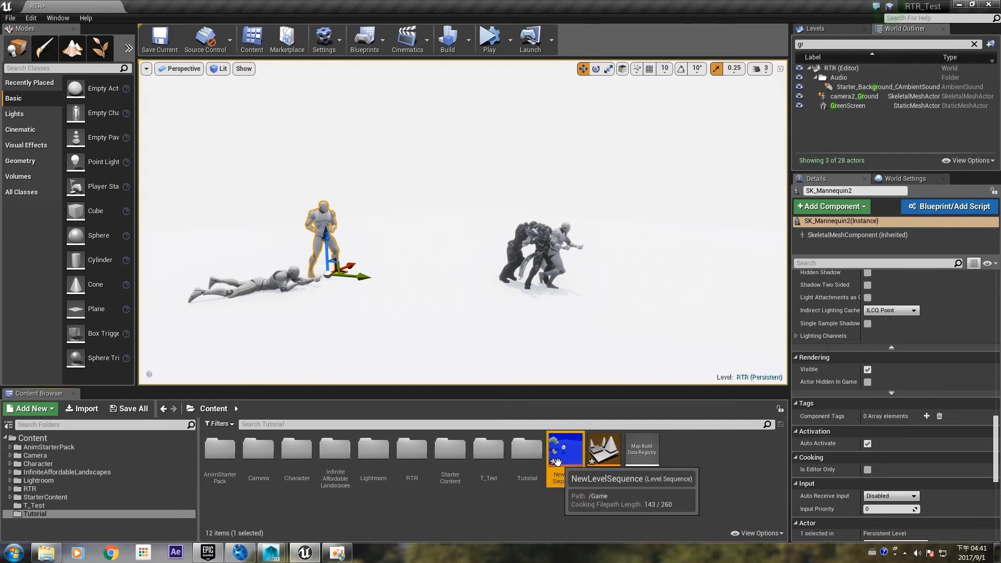
Open Render Movie for NewLevelSequence, choose Custom Render Passes output and open the Include Render Passes list
{"action": "double_click", "coordinate": [577, 474]}
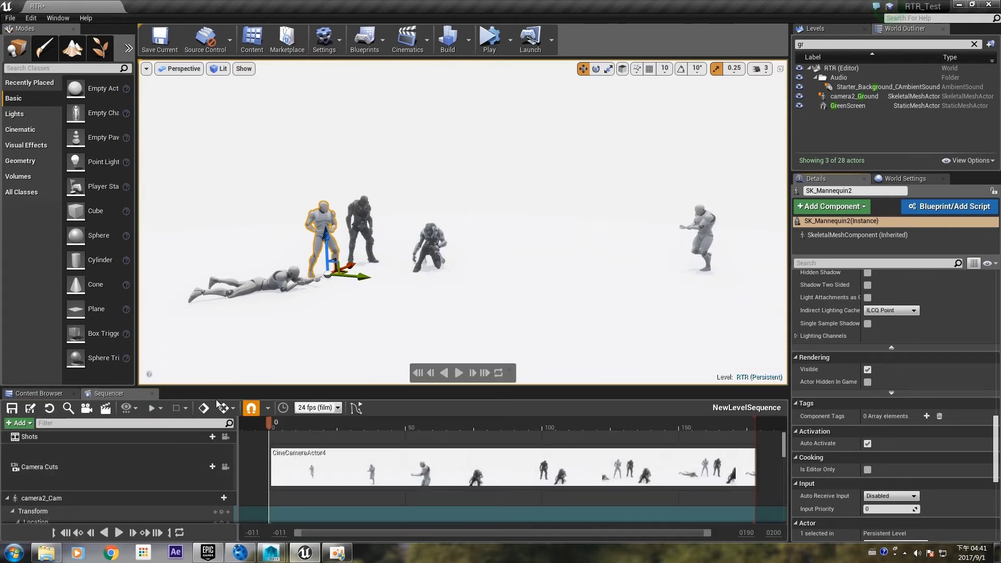
{"action": "left_click", "coordinate": [106, 409]}
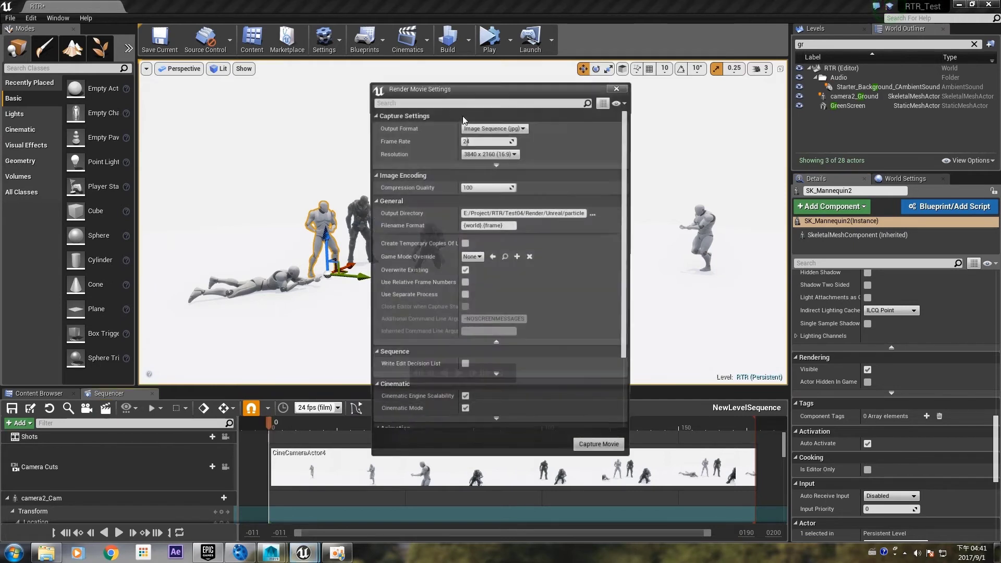
{"action": "left_click_drag", "start_coordinate": [495, 87], "coordinate": [595, 42]}
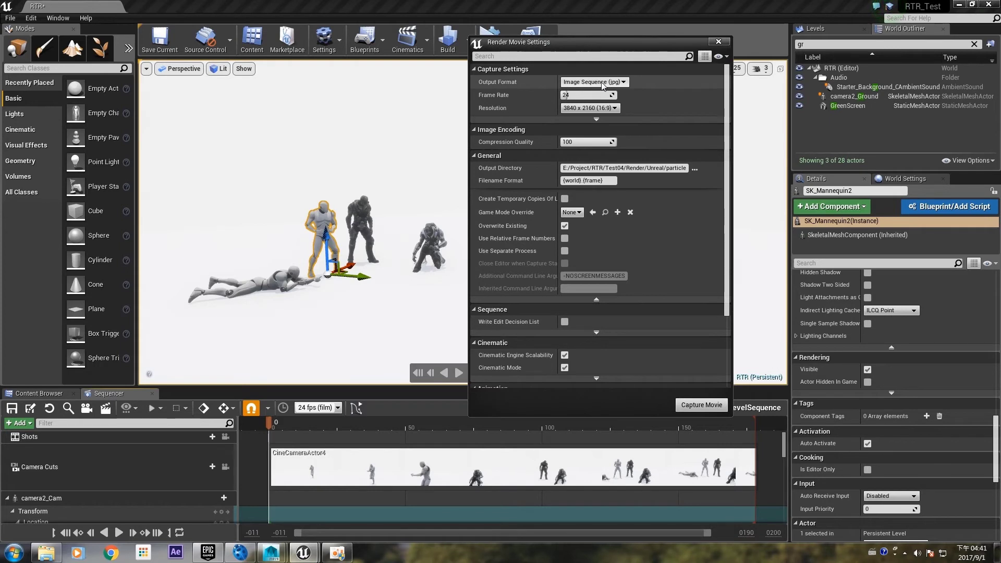
{"action": "left_click", "coordinate": [601, 82]}
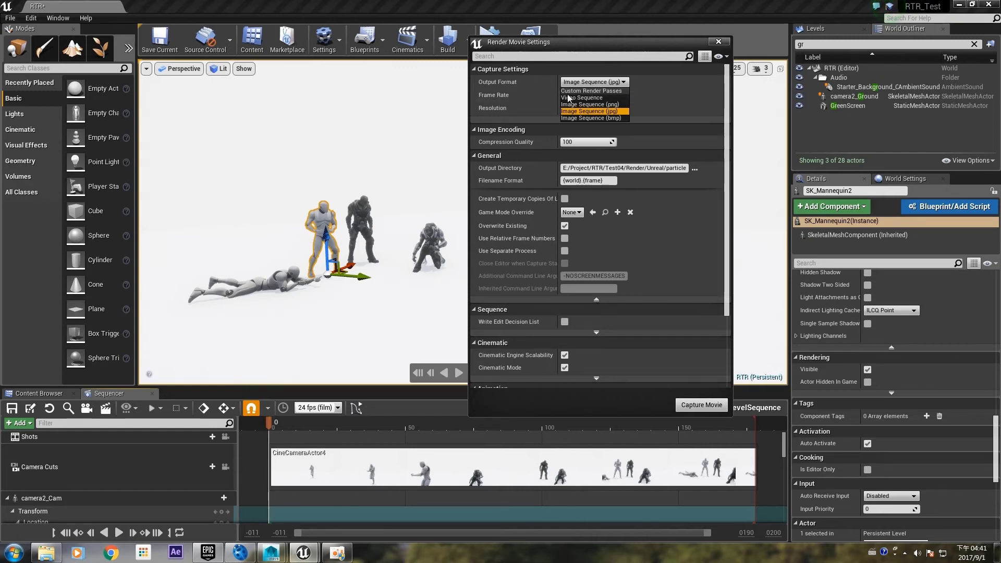
{"action": "left_click", "coordinate": [617, 90]}
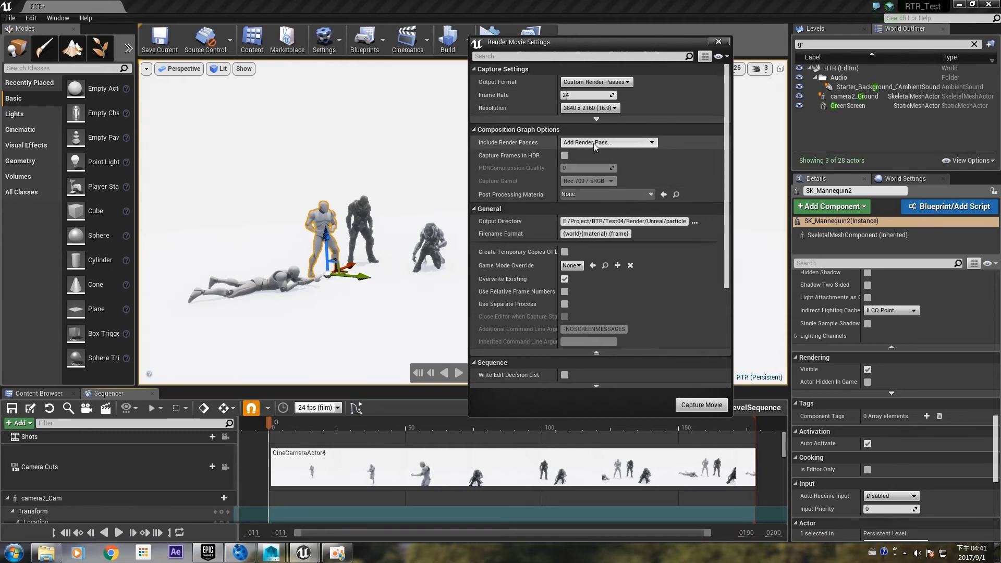
{"action": "left_click", "coordinate": [633, 143]}
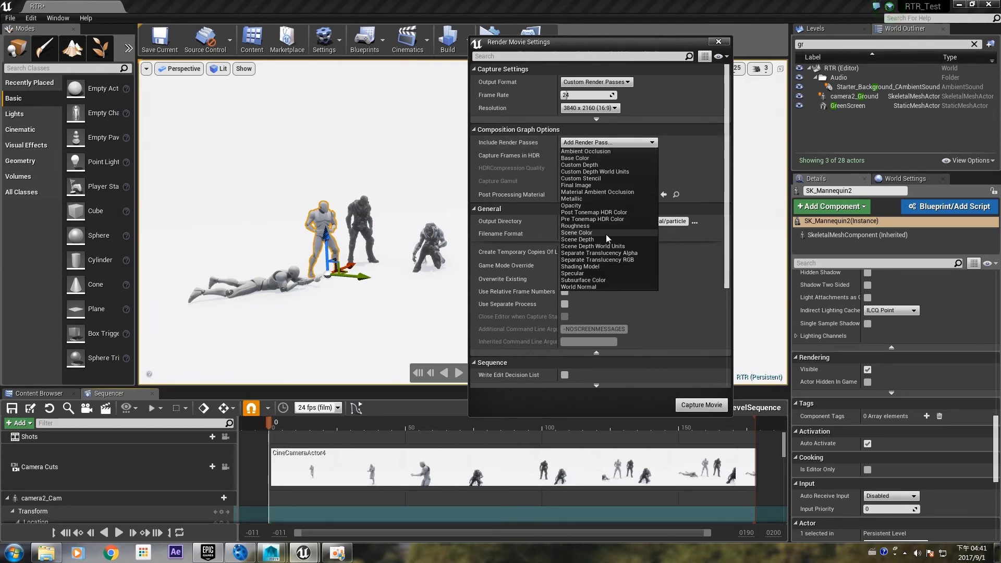
Add Final Image, Scene Depth and Ambient Occlusion passes, then check the 0–178 frame range
{"action": "left_click", "coordinate": [584, 186]}
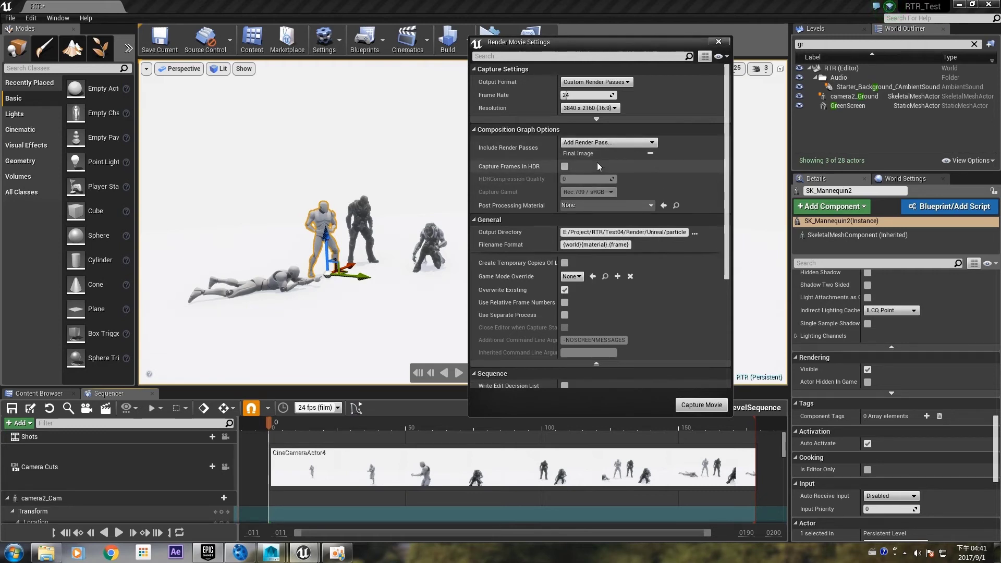
{"action": "left_click", "coordinate": [652, 143]}
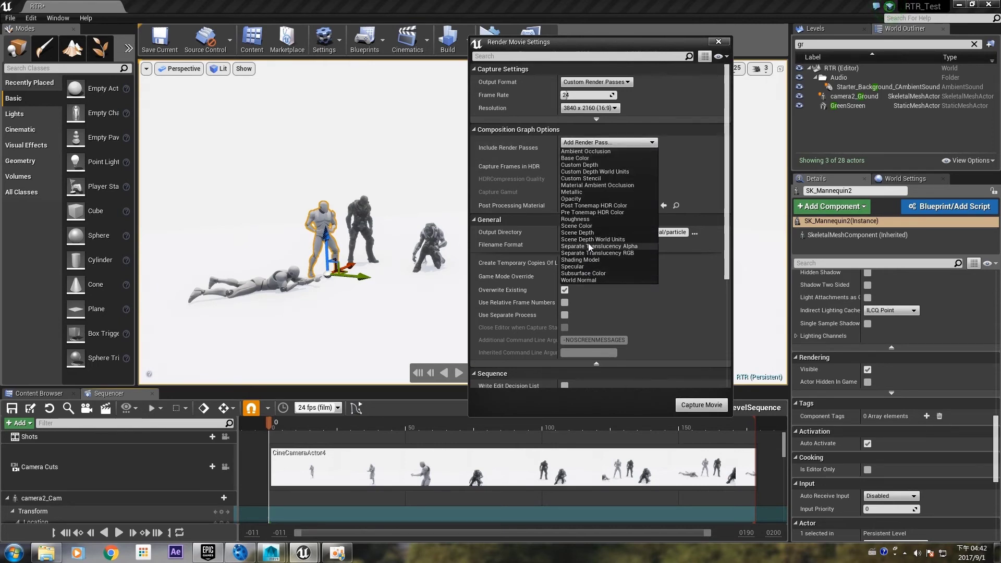
{"action": "left_click", "coordinate": [576, 232]}
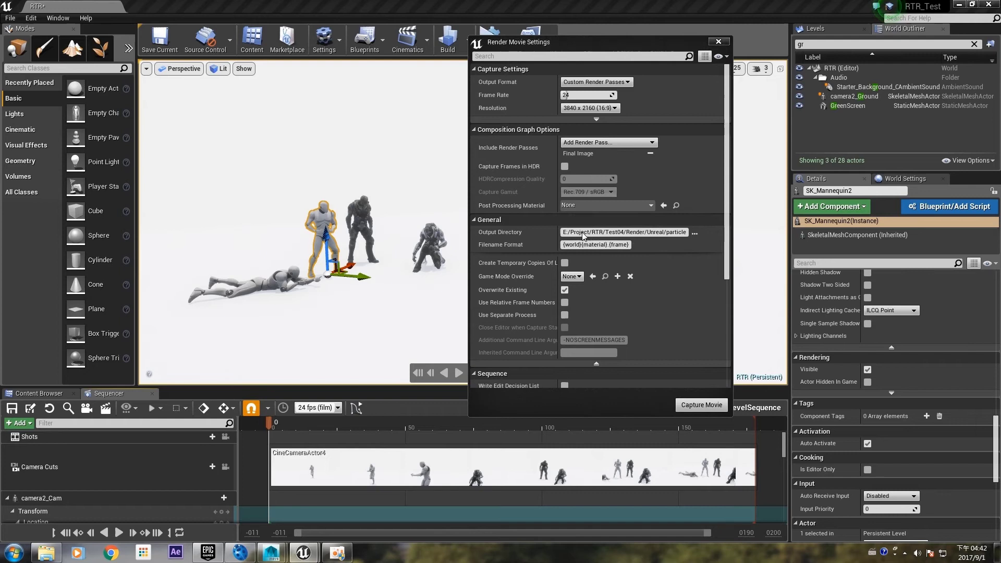
{"action": "left_click", "coordinate": [653, 143]}
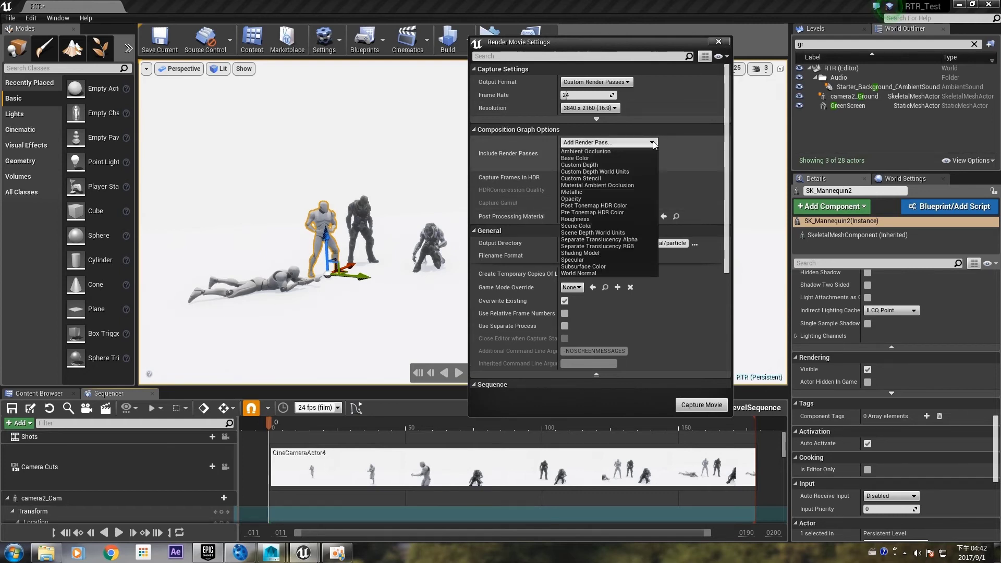
{"action": "left_click", "coordinate": [577, 151]}
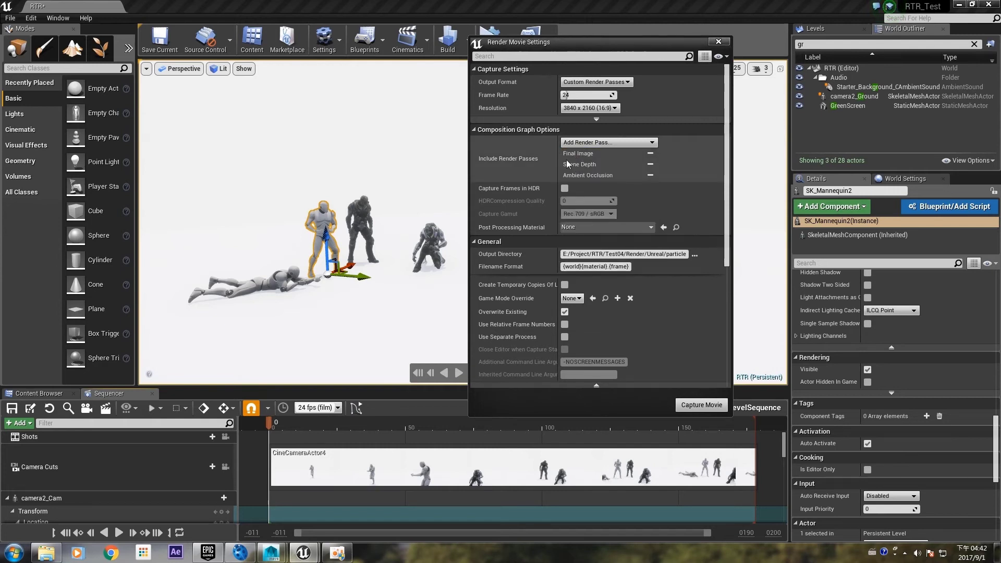
{"action": "scroll", "coordinate": [605, 224], "scroll_direction": "down", "scroll_amount": 5}
{"action": "scroll", "coordinate": [576, 270], "scroll_direction": "down", "scroll_amount": 2}
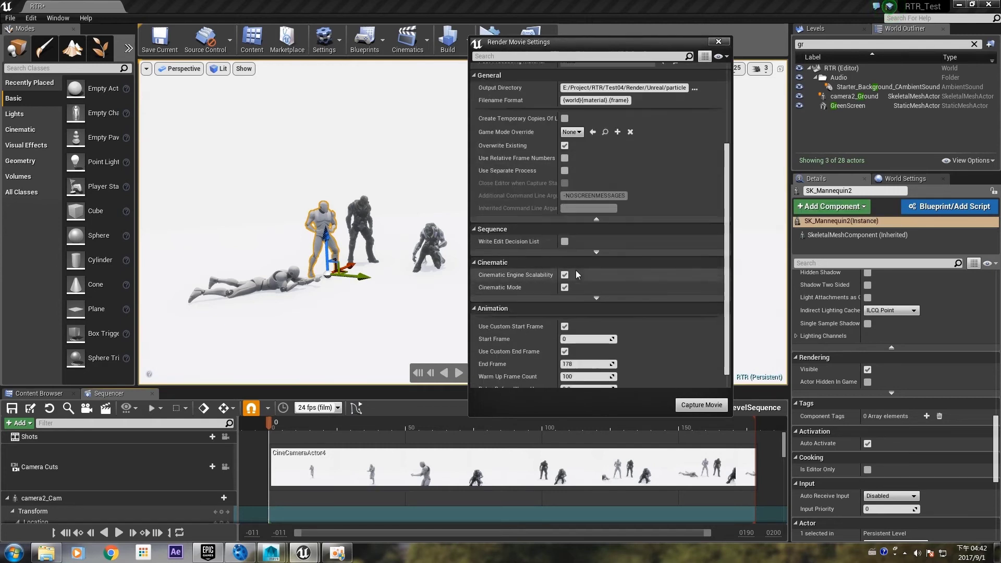
{"action": "scroll", "coordinate": [576, 270], "scroll_direction": "down", "scroll_amount": 1}
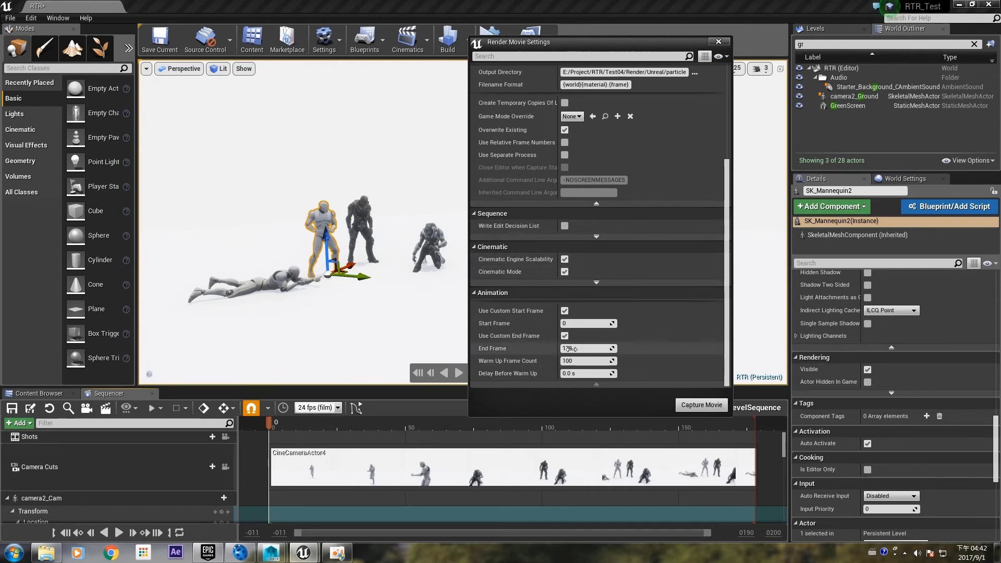
{"action": "scroll", "coordinate": [652, 209], "scroll_direction": "up", "scroll_amount": 10}
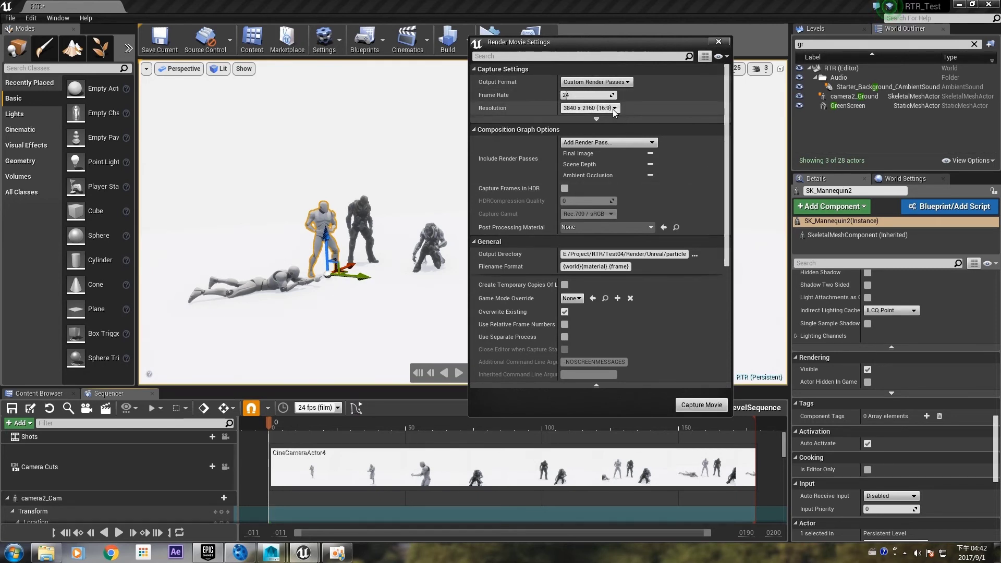
{"action": "left_click", "coordinate": [599, 110]}
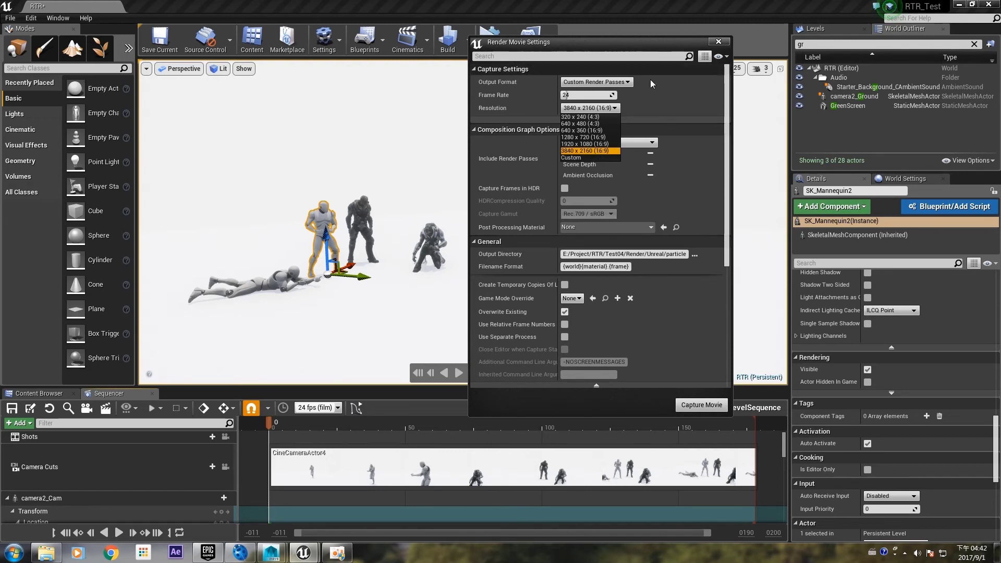
{"action": "left_click", "coordinate": [661, 96]}
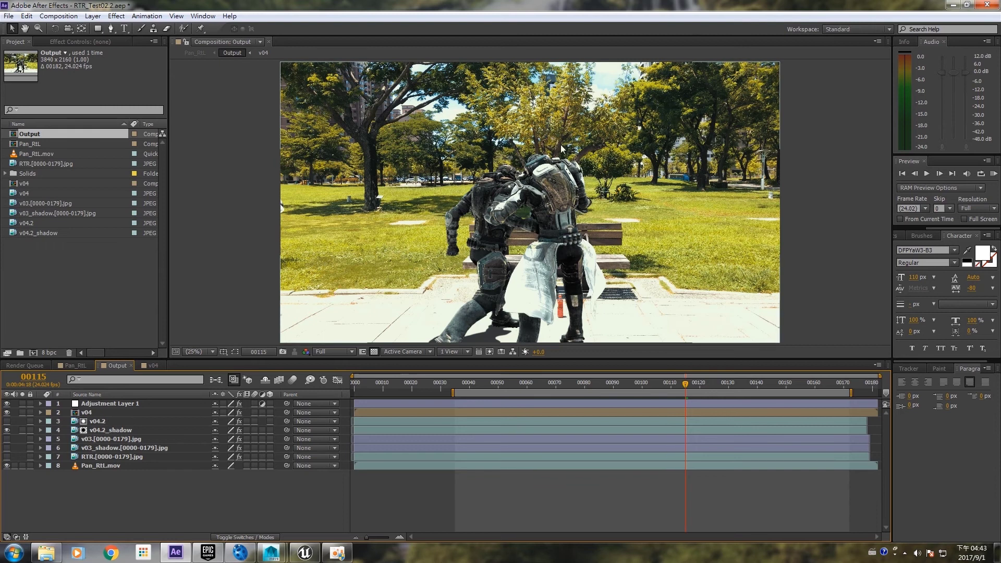
Switch off Adjustment Layer 1 and compare the shadow pass toggled off and on
{"action": "left_click", "coordinate": [7, 404]}
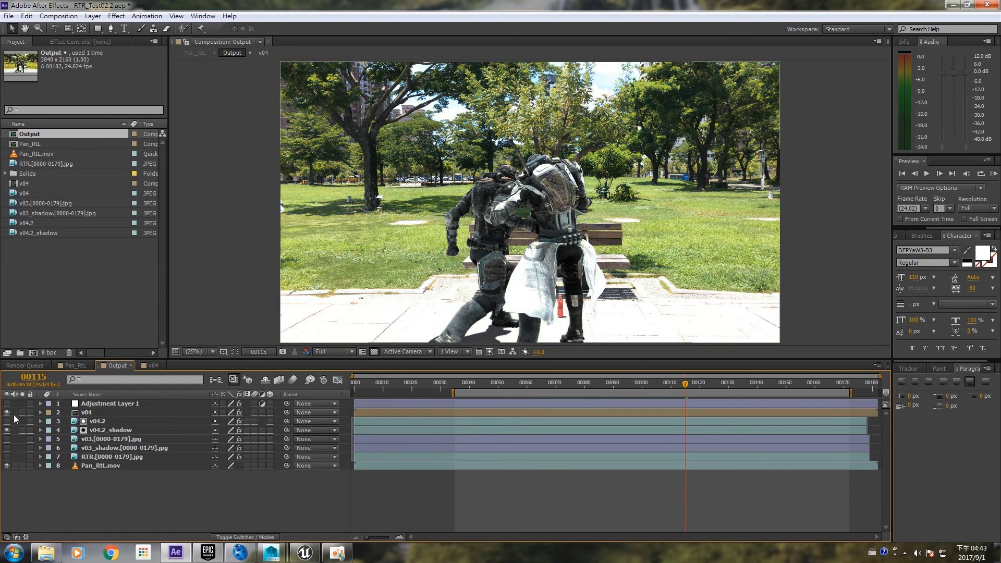
{"action": "left_click", "coordinate": [6, 430]}
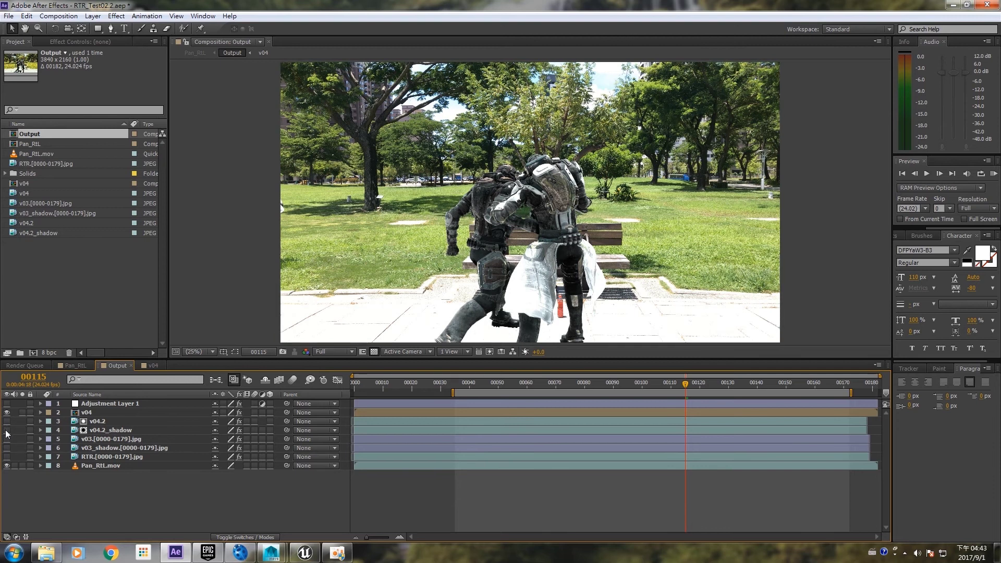
{"action": "left_click", "coordinate": [7, 430]}
{"action": "left_click", "coordinate": [7, 431]}
{"action": "left_click", "coordinate": [7, 431]}
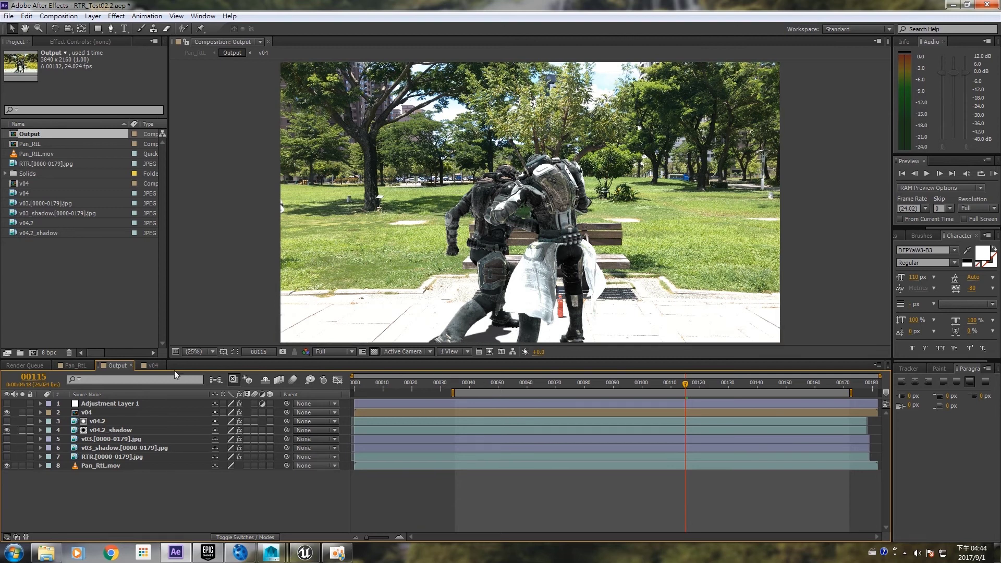
In the v04 precomp, toggle Keylight off and on for v04.2 to check the key, then return to Output
{"action": "left_click", "coordinate": [99, 412]}
{"action": "double_click", "coordinate": [99, 412]}
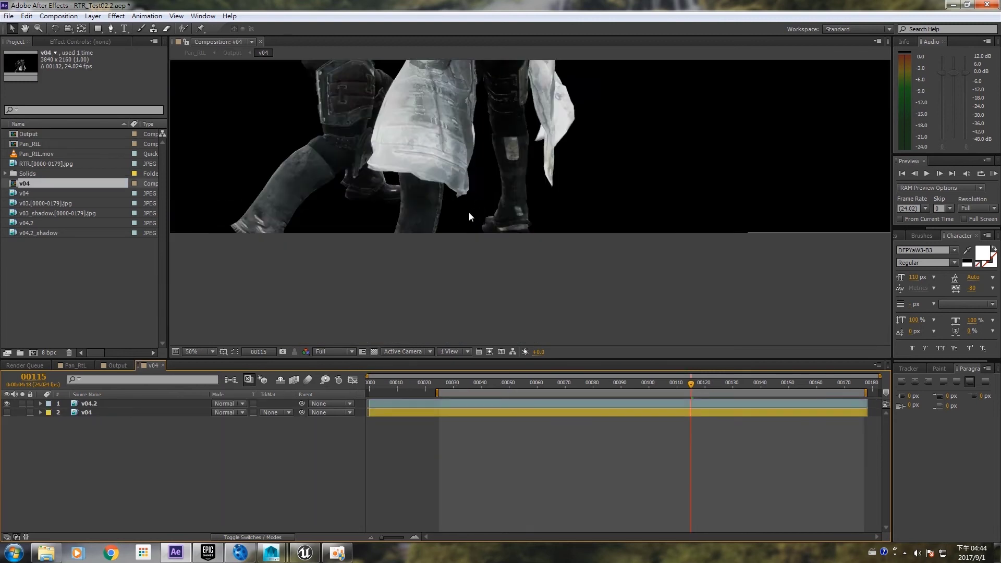
{"action": "left_click_drag", "start_coordinate": [470, 203], "coordinate": [491, 214]}
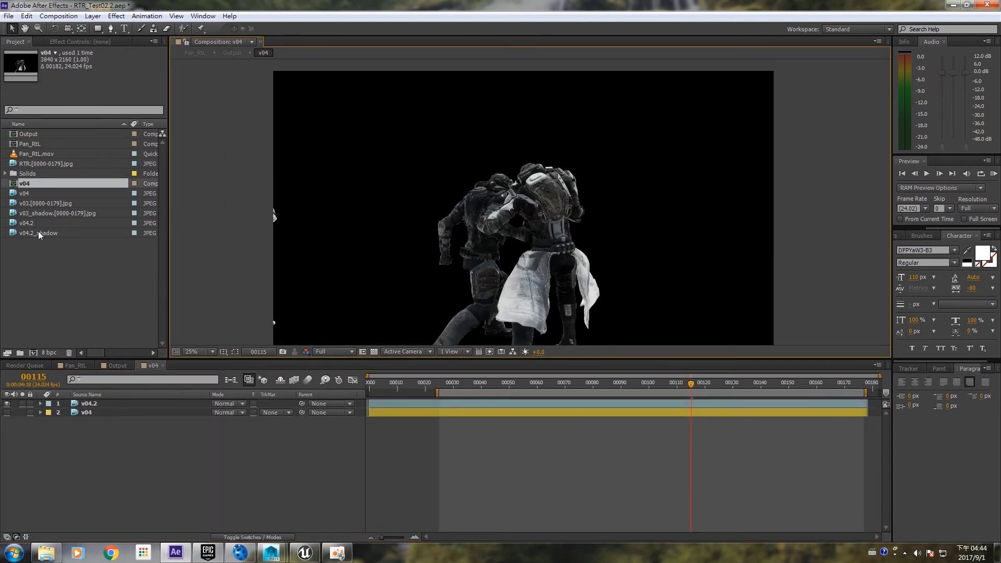
{"action": "left_click", "coordinate": [102, 403]}
{"action": "left_click", "coordinate": [78, 41]}
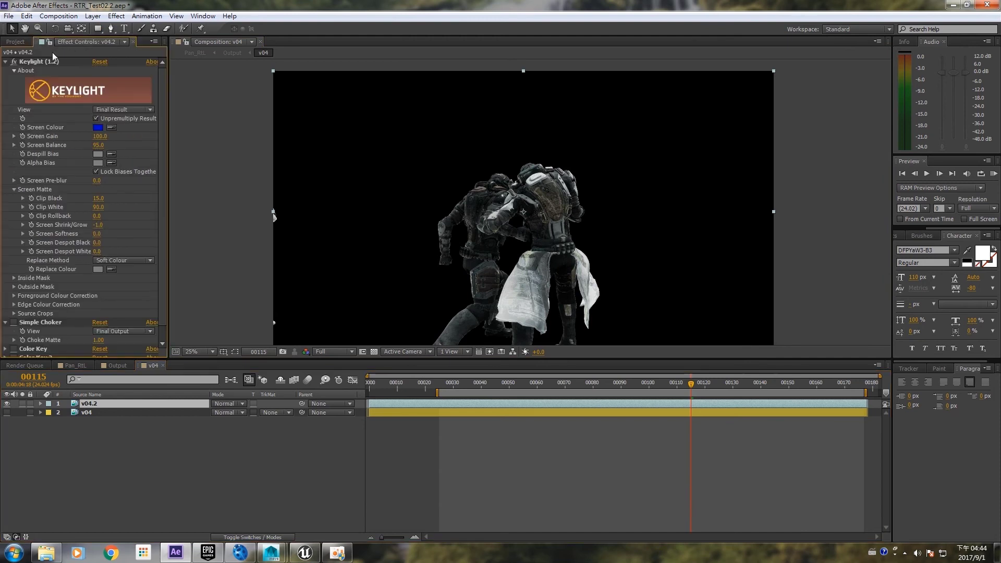
{"action": "left_click", "coordinate": [14, 62]}
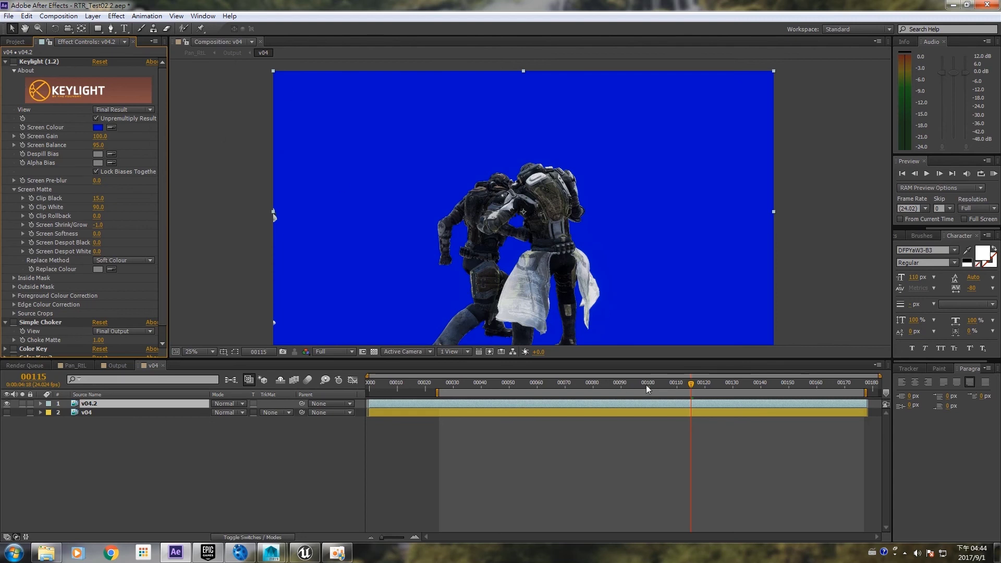
{"action": "mouse_move", "coordinate": [647, 389]}
{"action": "left_mouse_down"}
{"action": "mouse_move", "coordinate": [728, 394]}
{"action": "mouse_move", "coordinate": [786, 383]}
{"action": "left_mouse_up"}
{"action": "left_click", "coordinate": [12, 62]}
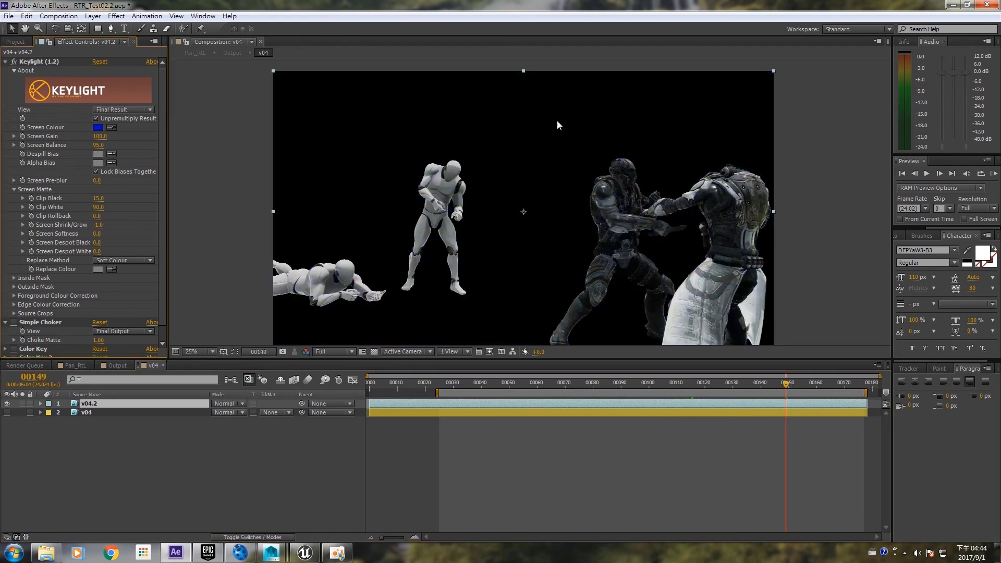
{"action": "left_click", "coordinate": [102, 366]}
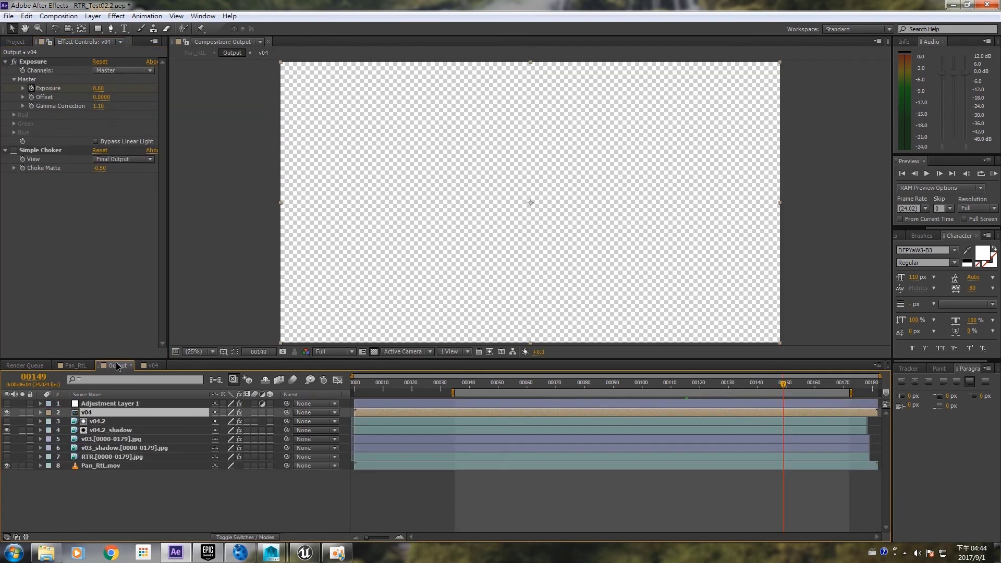
View v04.2_shadow in its own Layer viewer, then return to the Output composition at frame 107
{"action": "left_click", "coordinate": [98, 432]}
{"action": "double_click", "coordinate": [105, 431]}
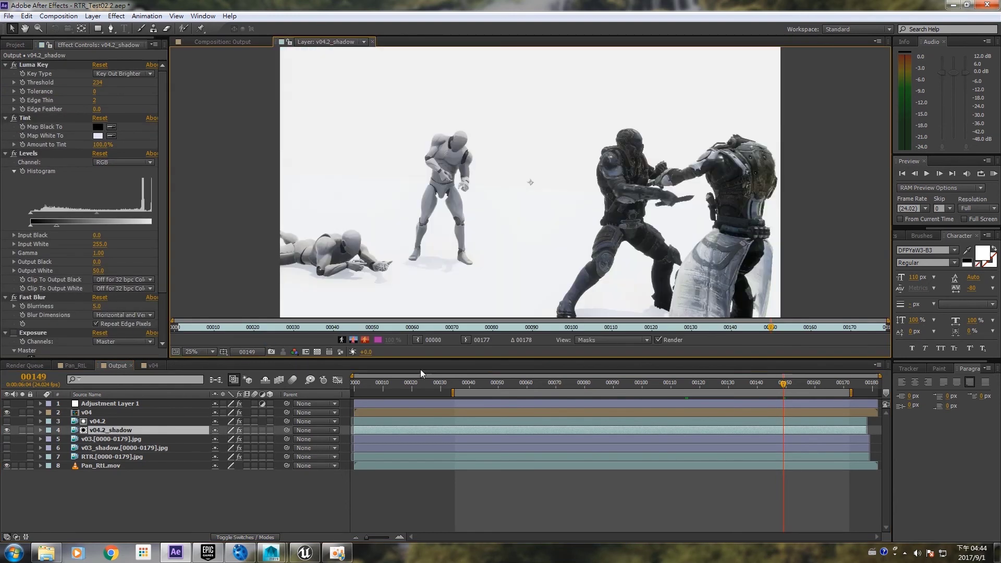
{"action": "left_click_drag", "start_coordinate": [771, 387], "coordinate": [778, 384]}
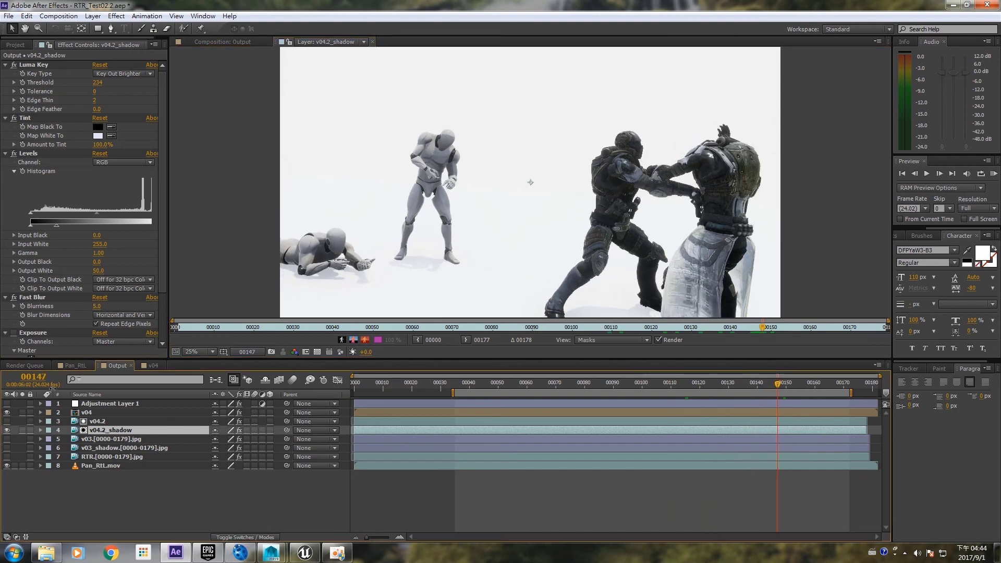
{"action": "left_click", "coordinate": [78, 366]}
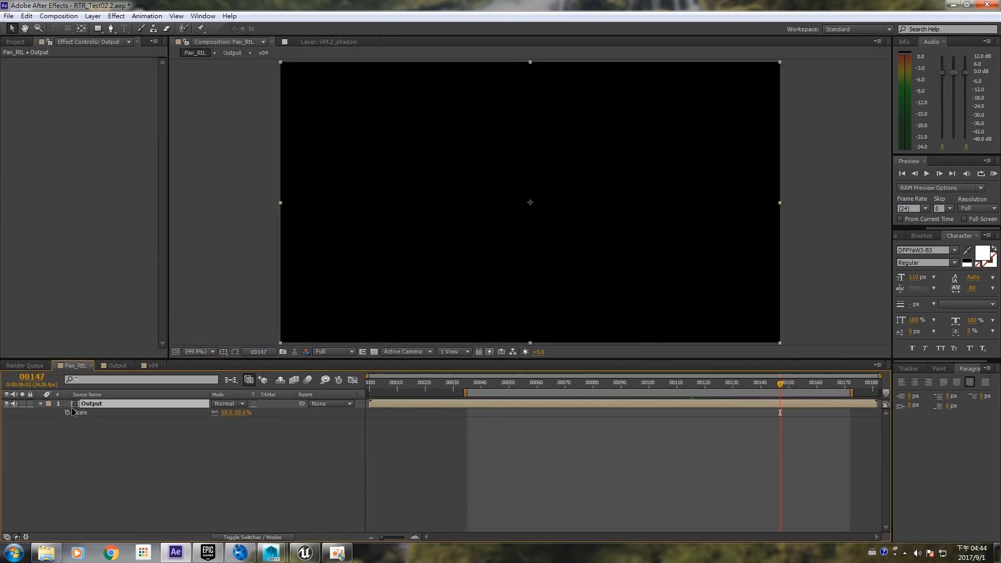
{"action": "left_click", "coordinate": [115, 366]}
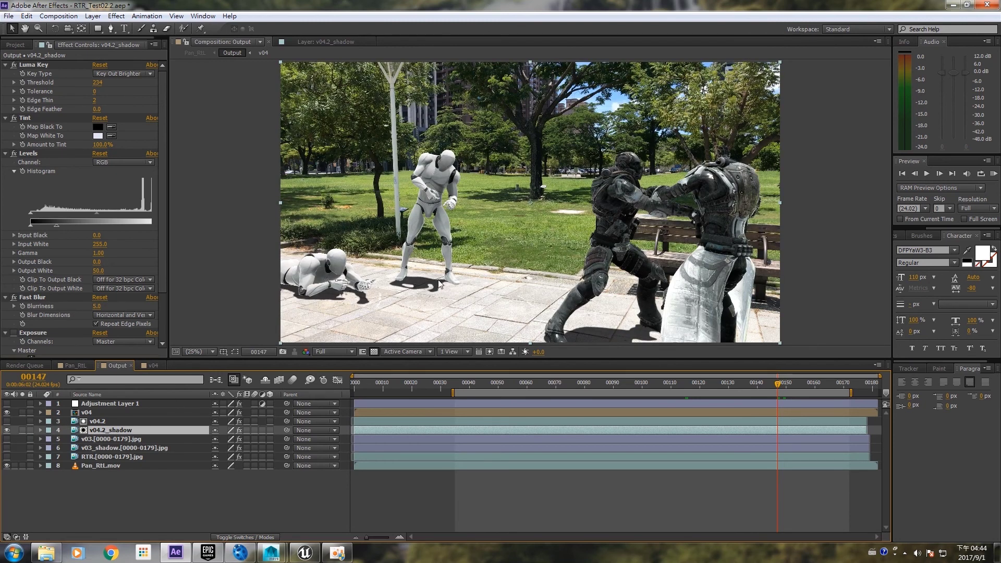
{"action": "left_click", "coordinate": [662, 387]}
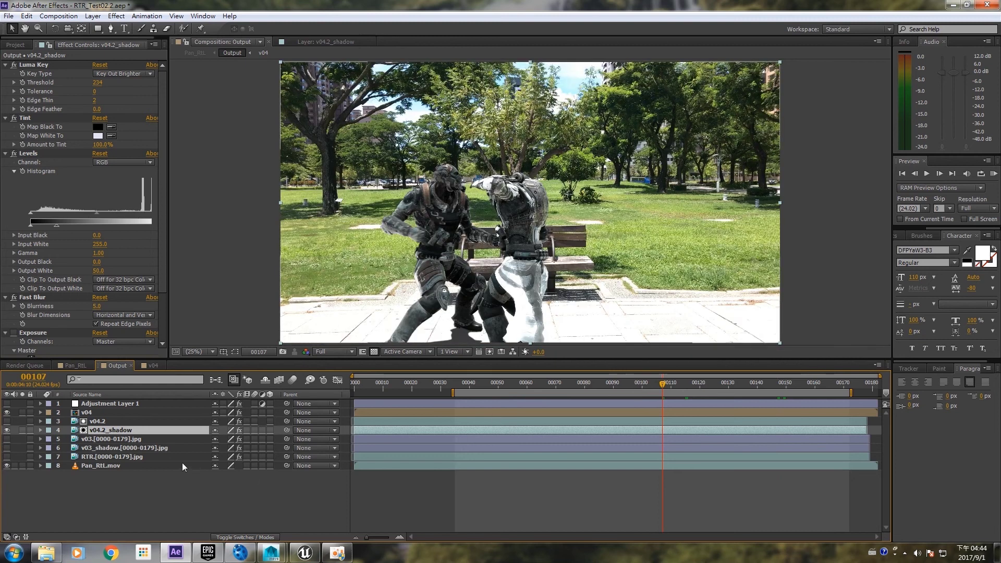
Re-enable Adjustment Layer 1 in the Output comp to restore the contrast and saturation grade
{"action": "left_click", "coordinate": [7, 404]}
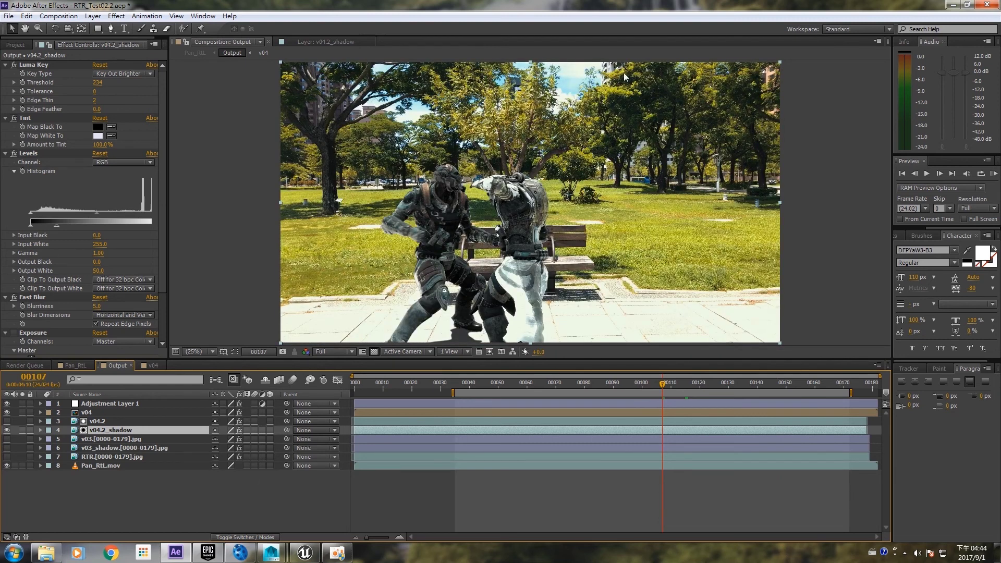